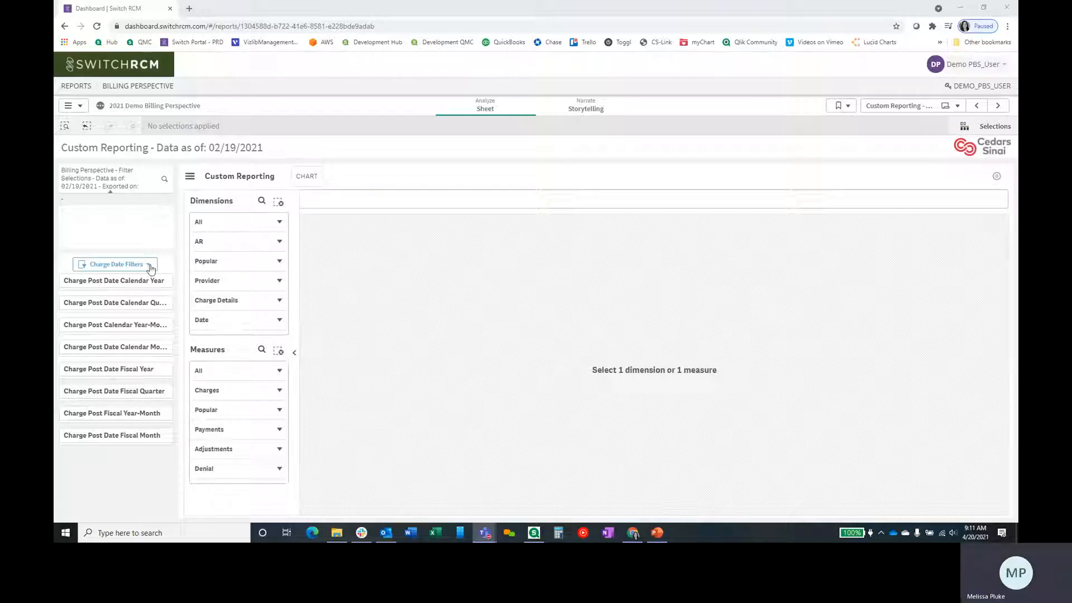
- Browse the available dimensions in the All, Popular and Date groups of the custom report
click(212, 226)
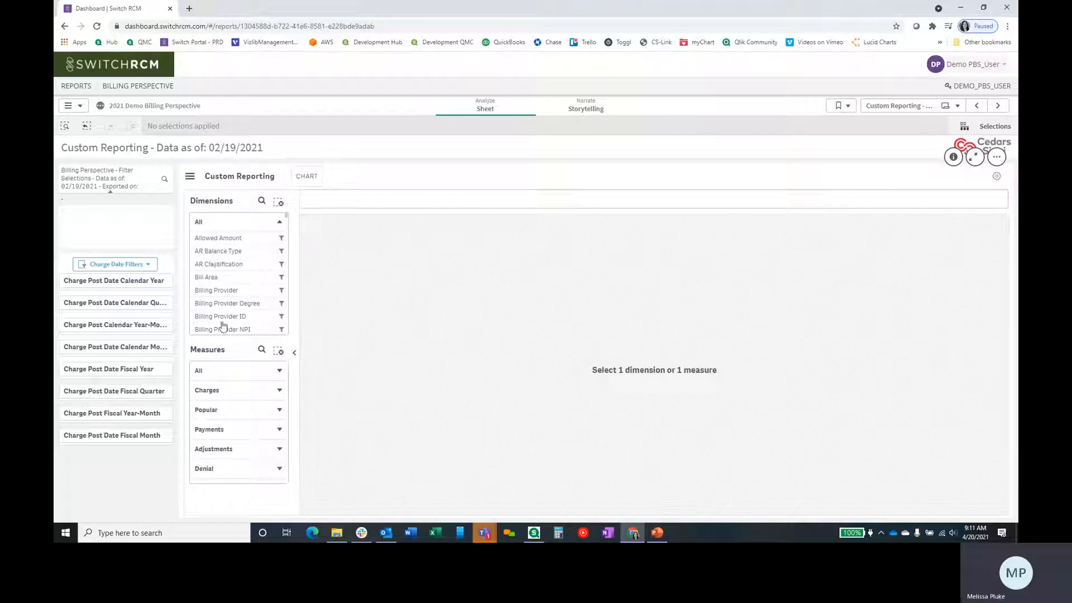
scroll(237, 264, down, 2)
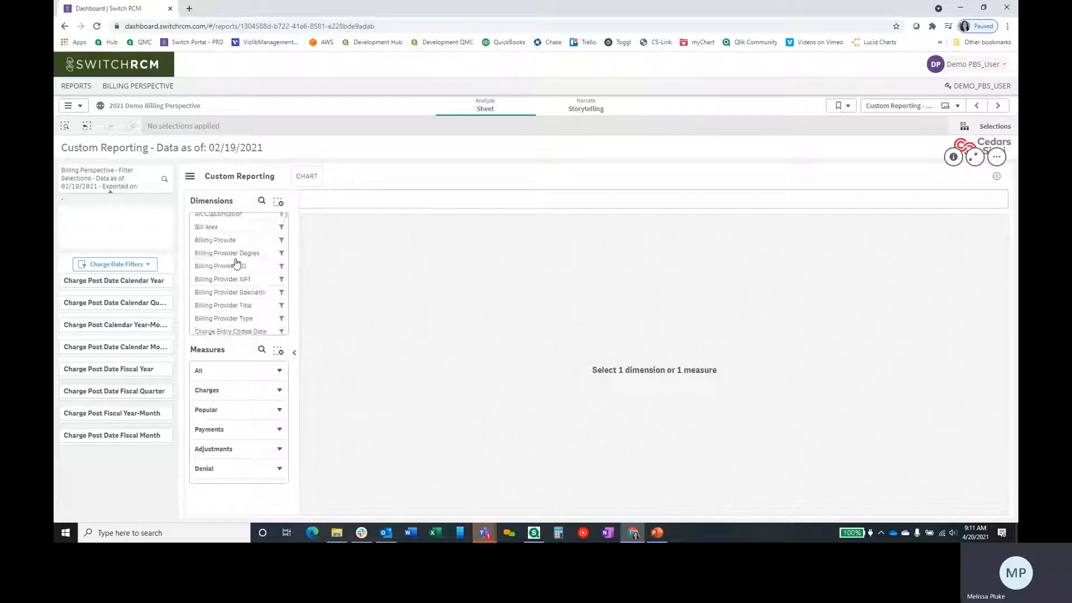
scroll(237, 264, up, 2)
scroll(237, 263, down, 5)
scroll(237, 265, up, 4)
scroll(237, 267, up, 2)
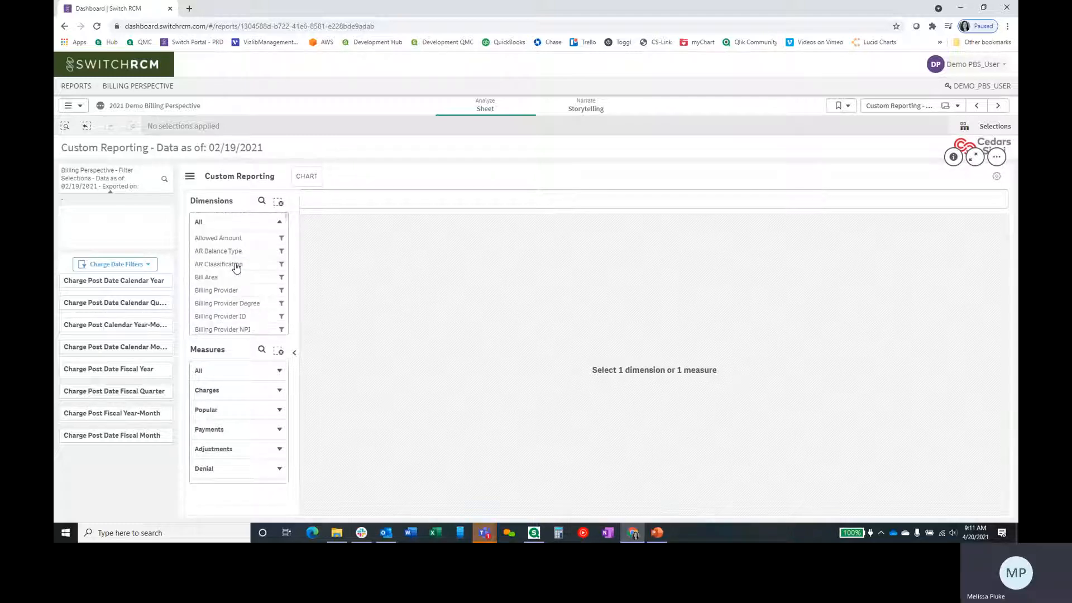
click(233, 224)
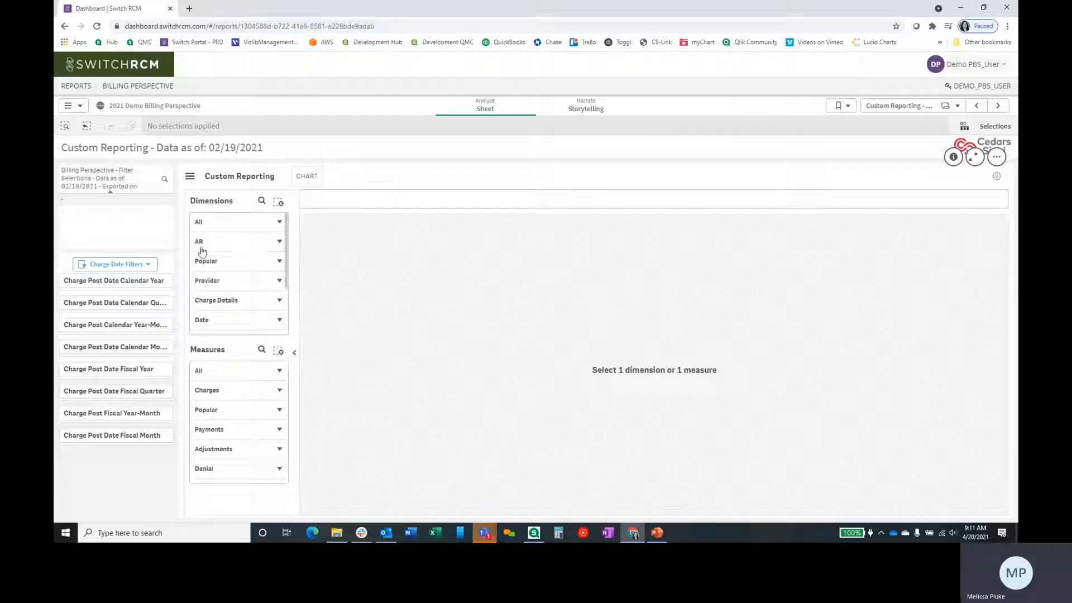
click(216, 262)
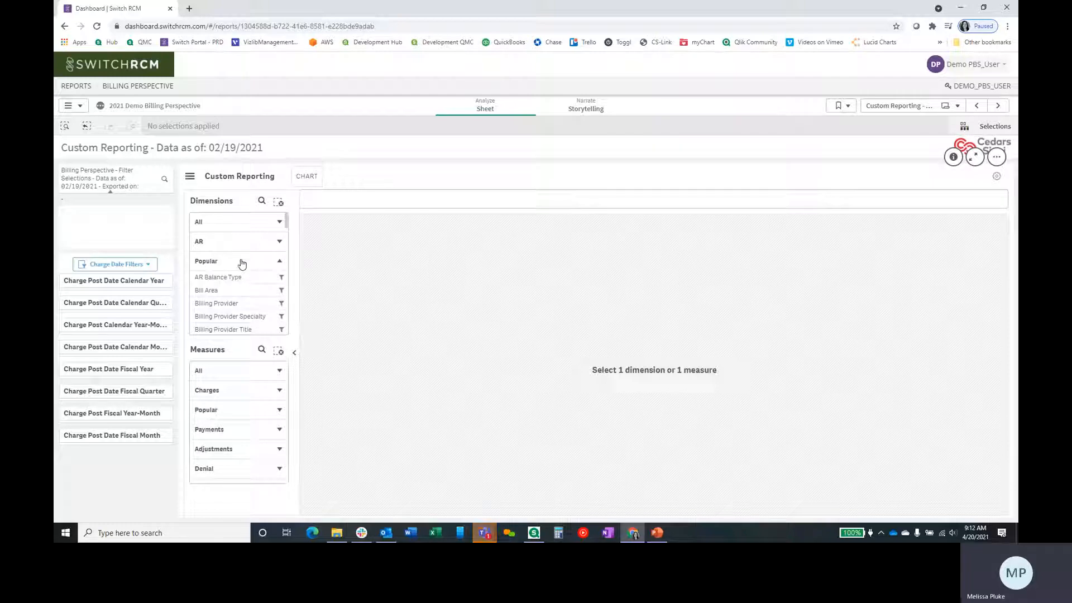
click(241, 263)
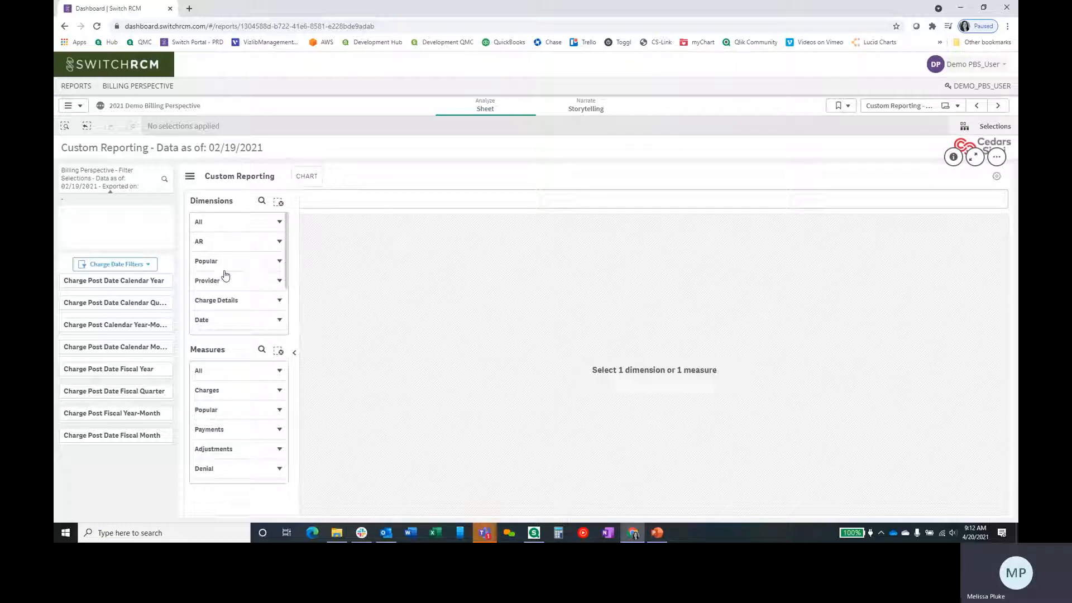
scroll(222, 283, down, 1)
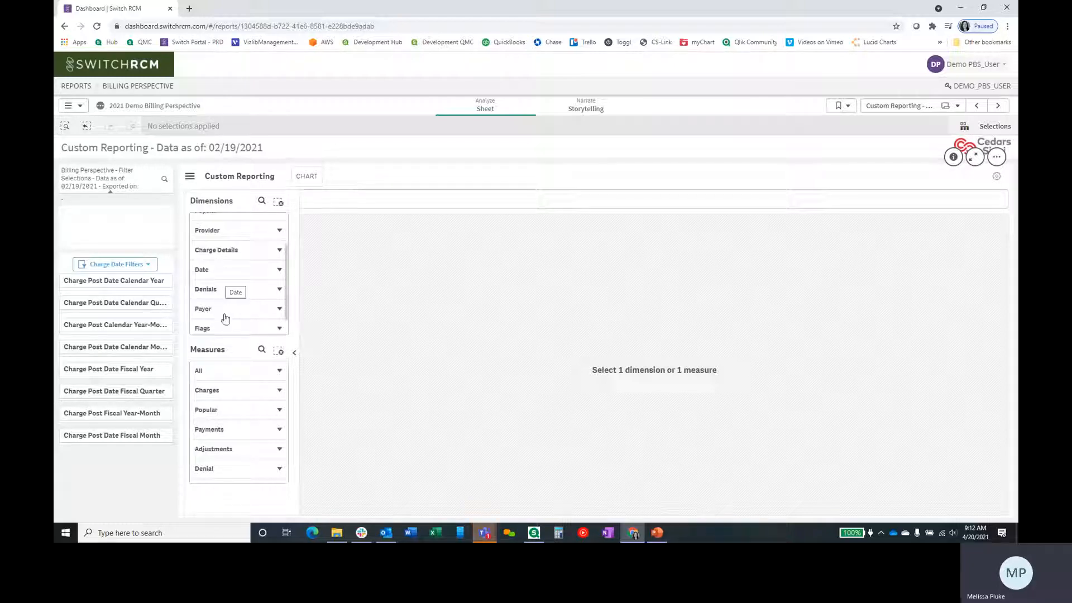
click(223, 272)
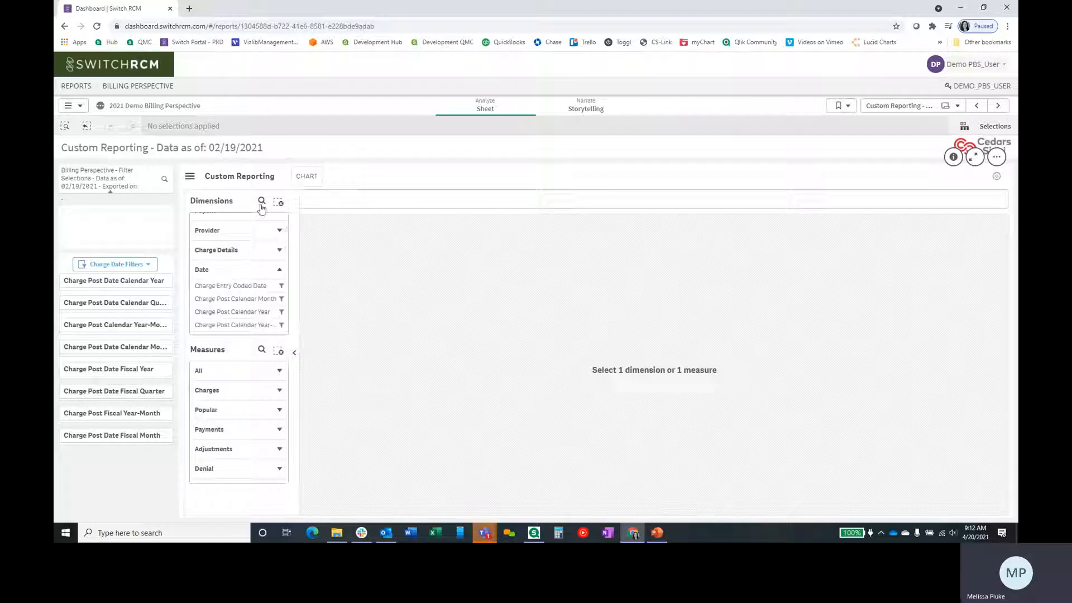
click(234, 271)
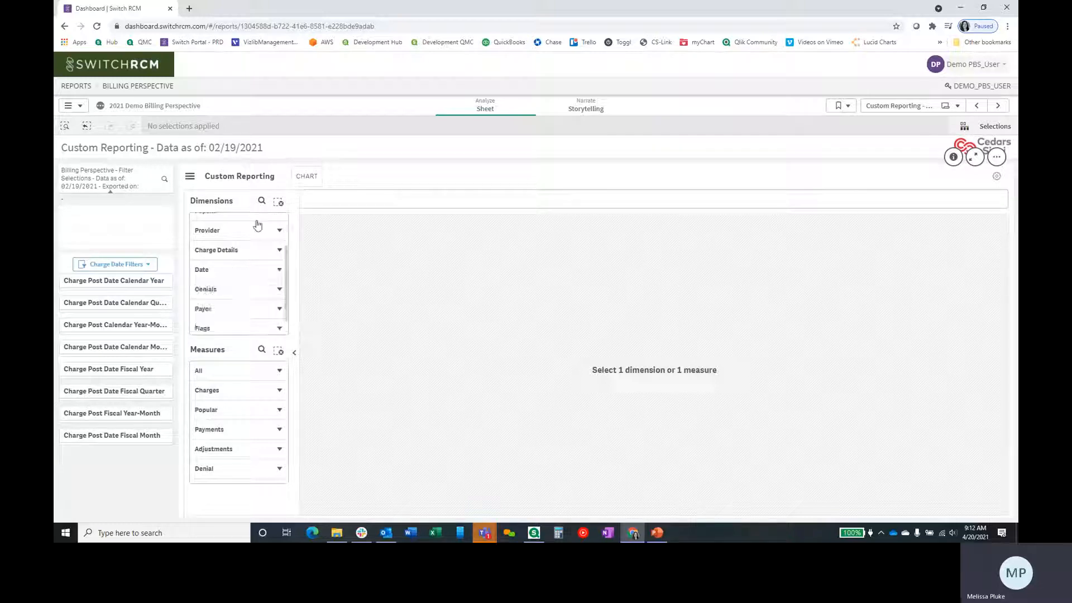
- Search the dimensions for "provi" and add Billing Provider from the Popular group to the report
click(261, 202)
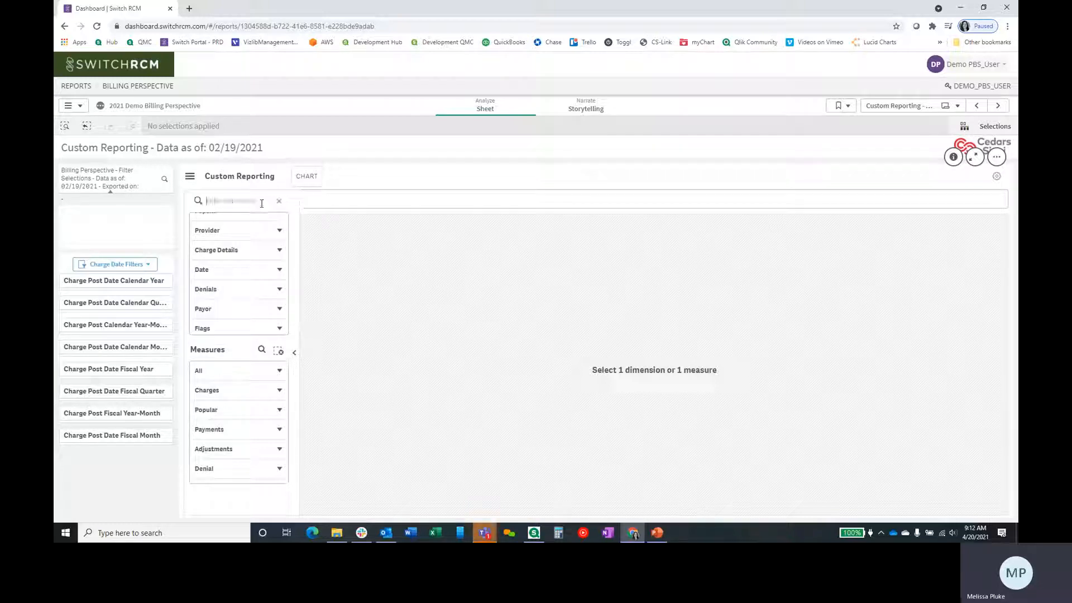
text(provi)
scroll(245, 234, up, 2)
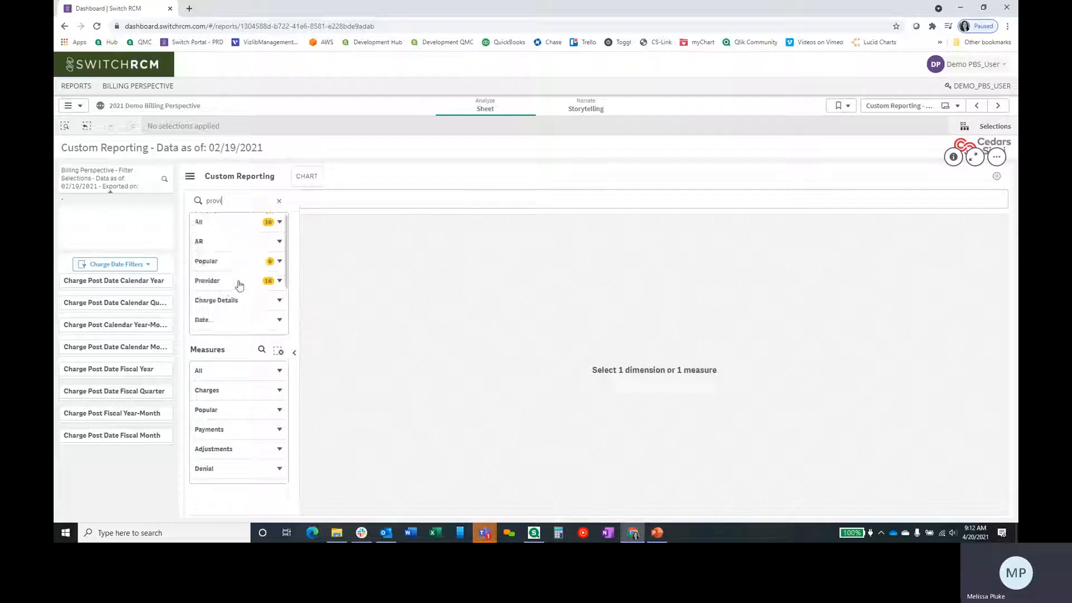
click(231, 262)
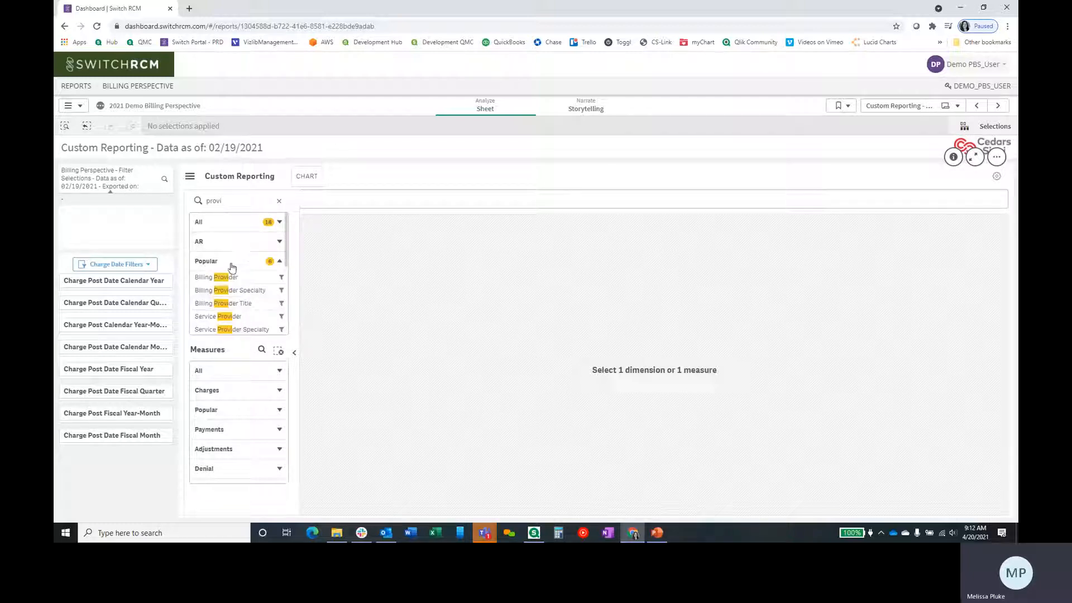
click(232, 265)
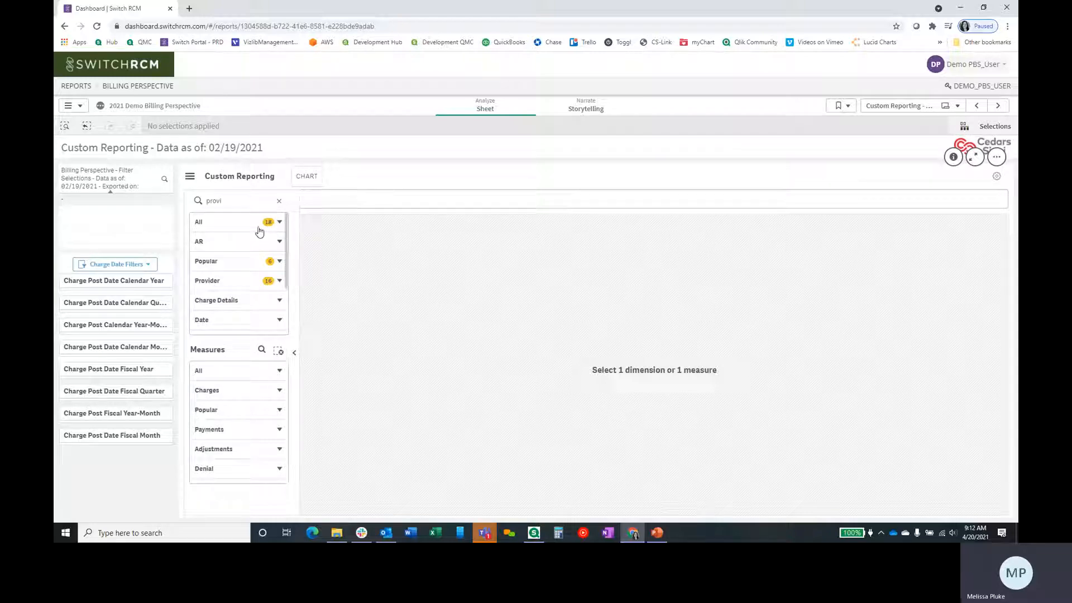
click(240, 266)
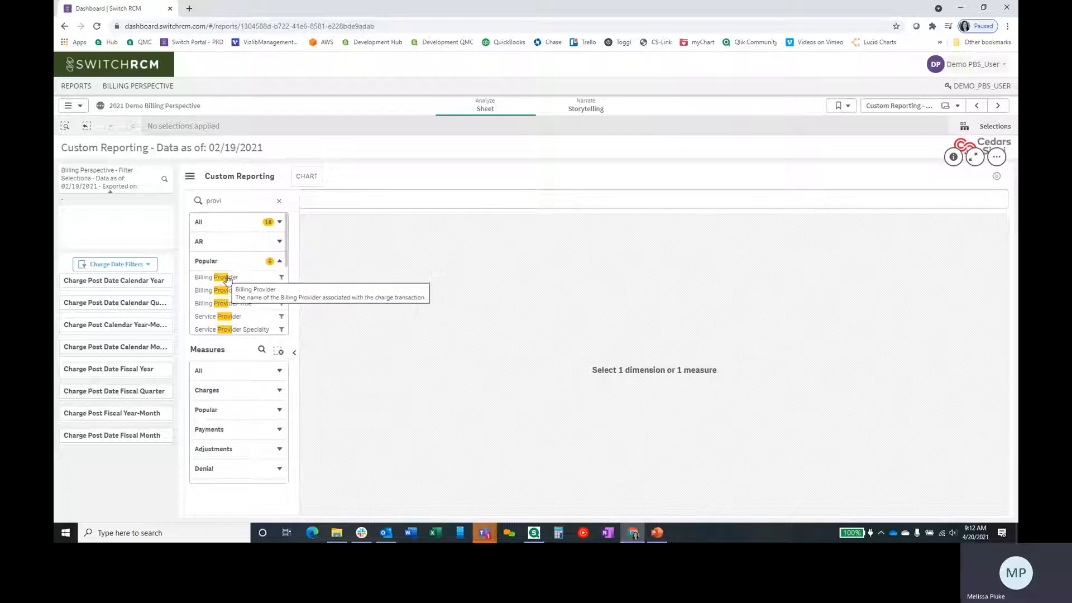
click(227, 279)
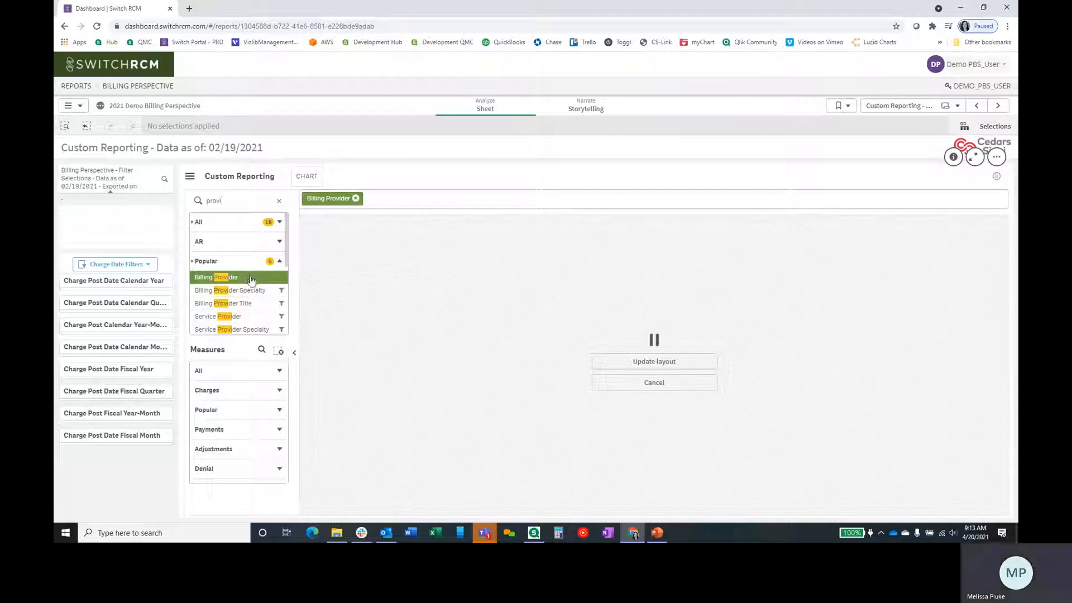
- Filter Billing Provider to the first eight providers listed and apply the selection
click(282, 279)
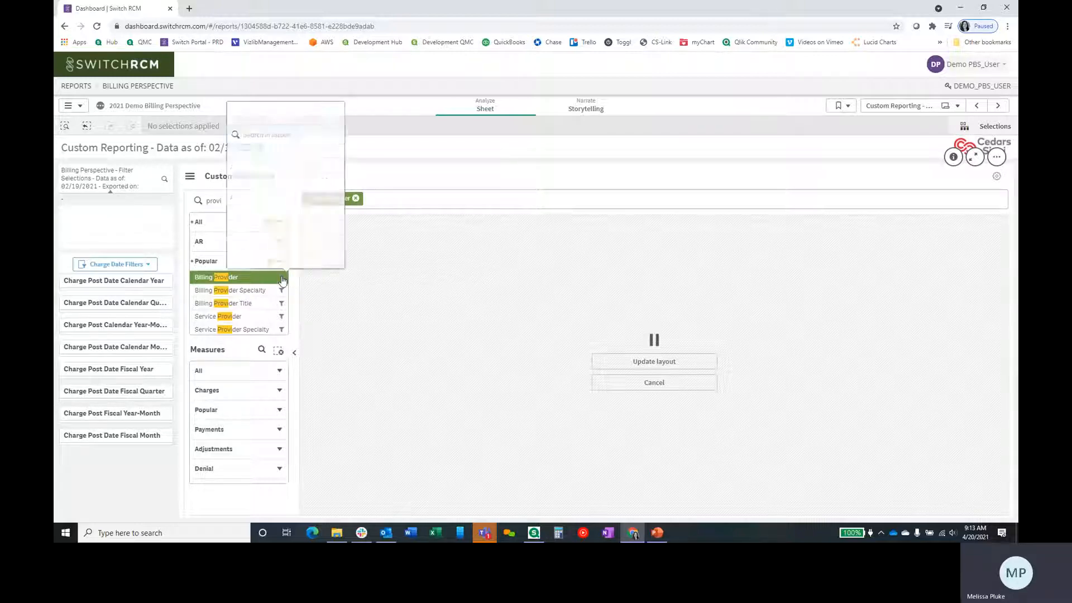
drag(282, 157, 276, 252)
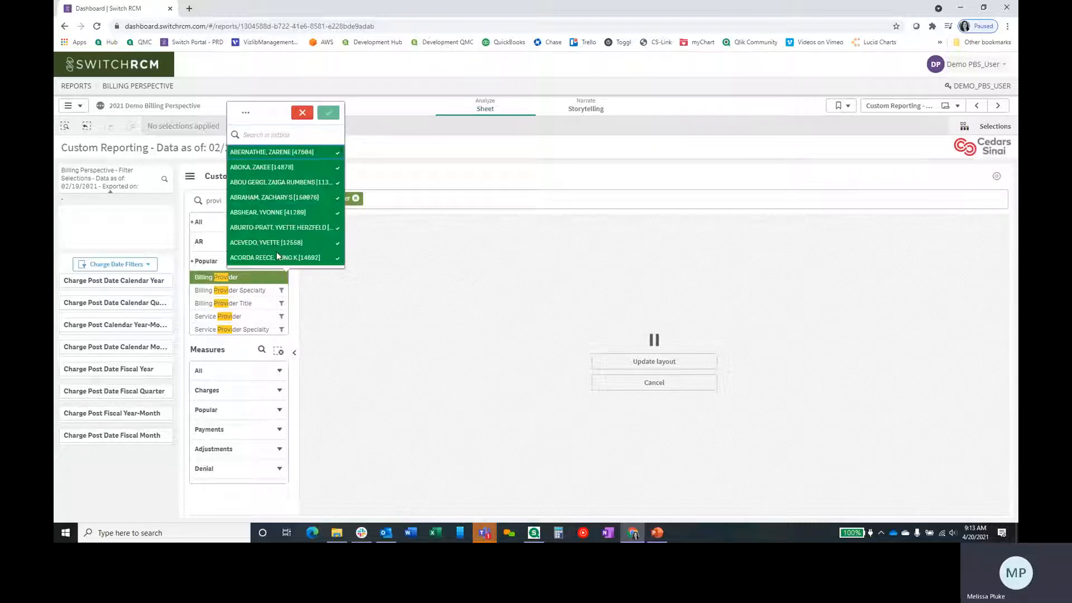
click(329, 114)
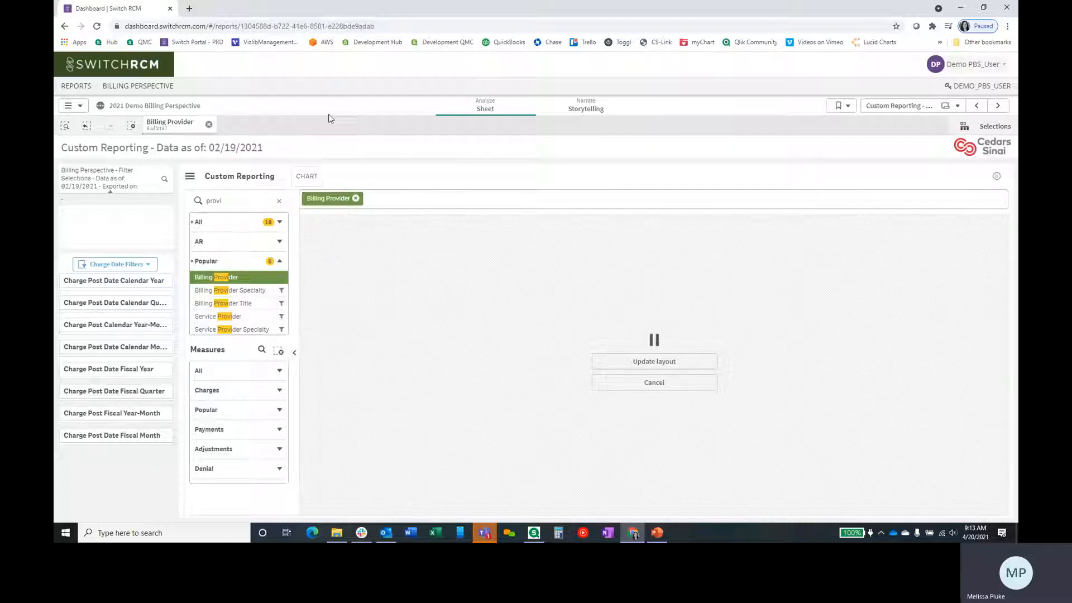
- Collapse the Popular dimensions and select Billing Provider for the report from the Provider group
click(251, 261)
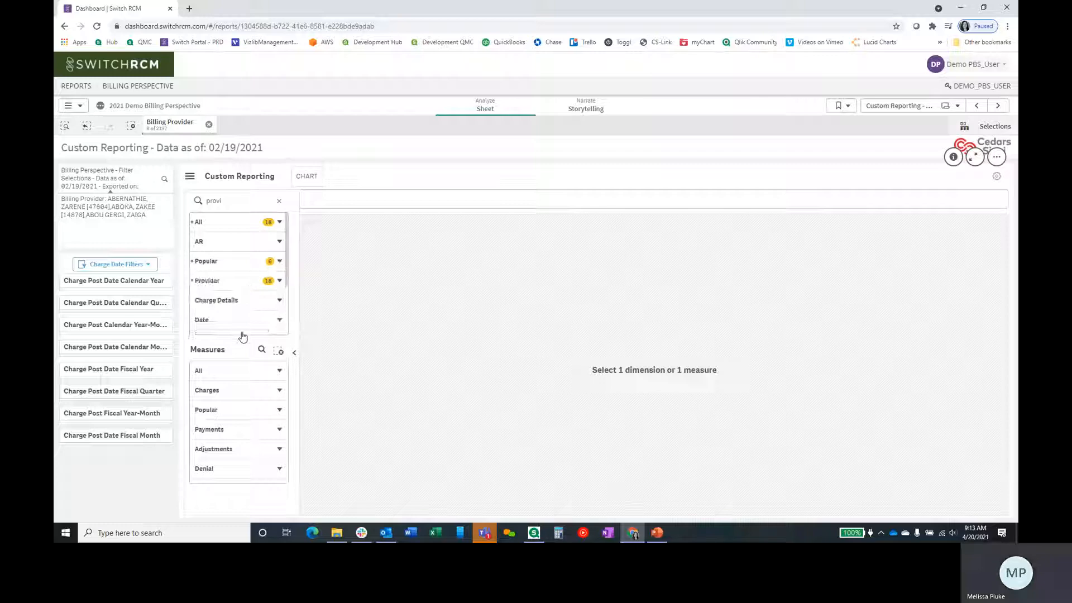
click(243, 281)
click(244, 299)
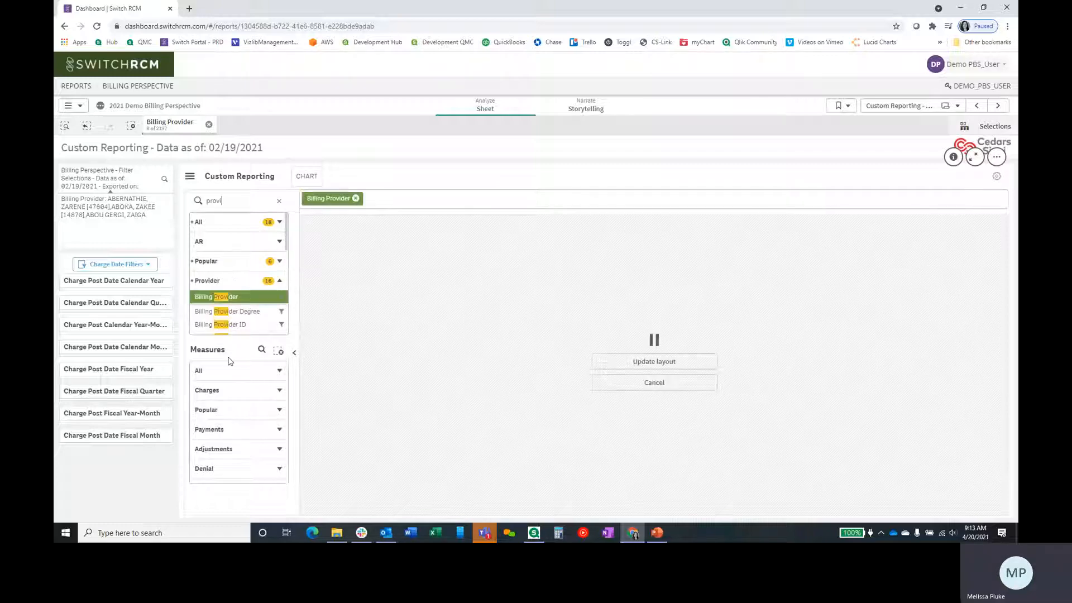
- Search the measures for "charge" and add Charges from the Popular group to the report
click(234, 372)
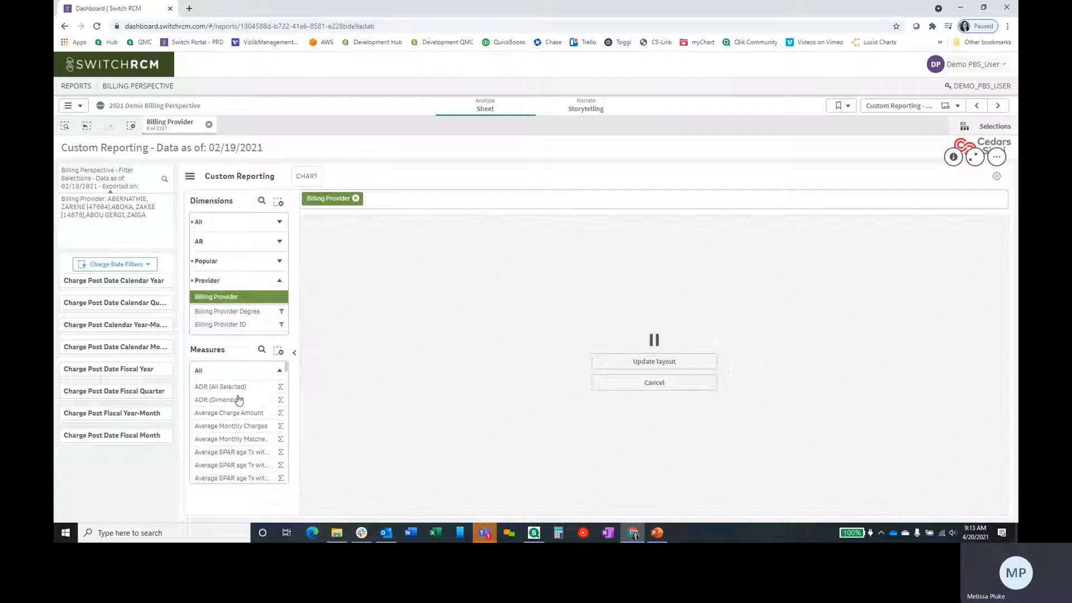
click(246, 373)
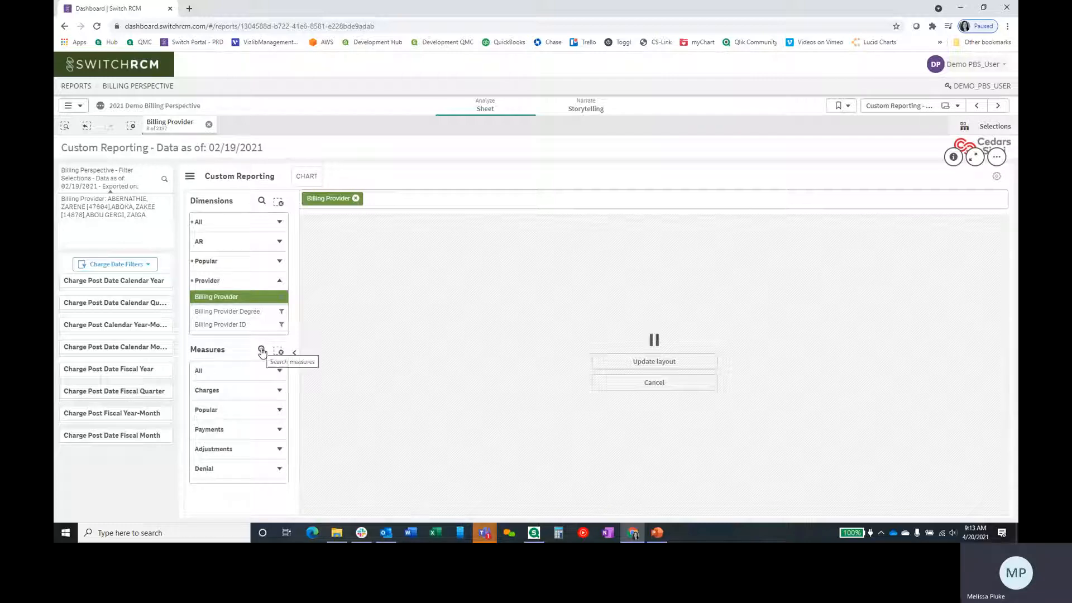
click(262, 349)
text(charge)
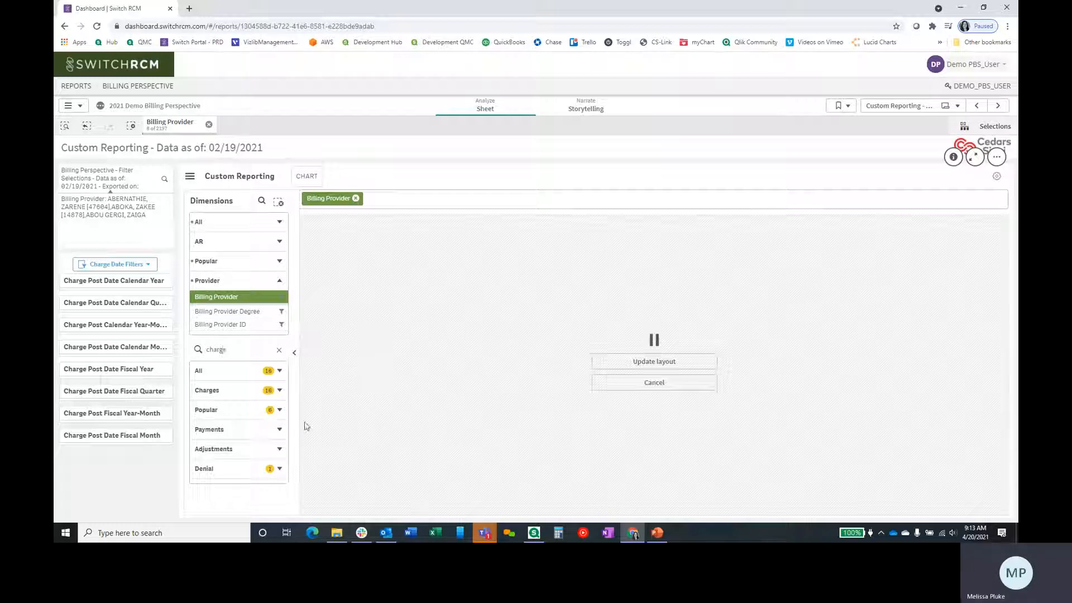
click(223, 413)
click(214, 466)
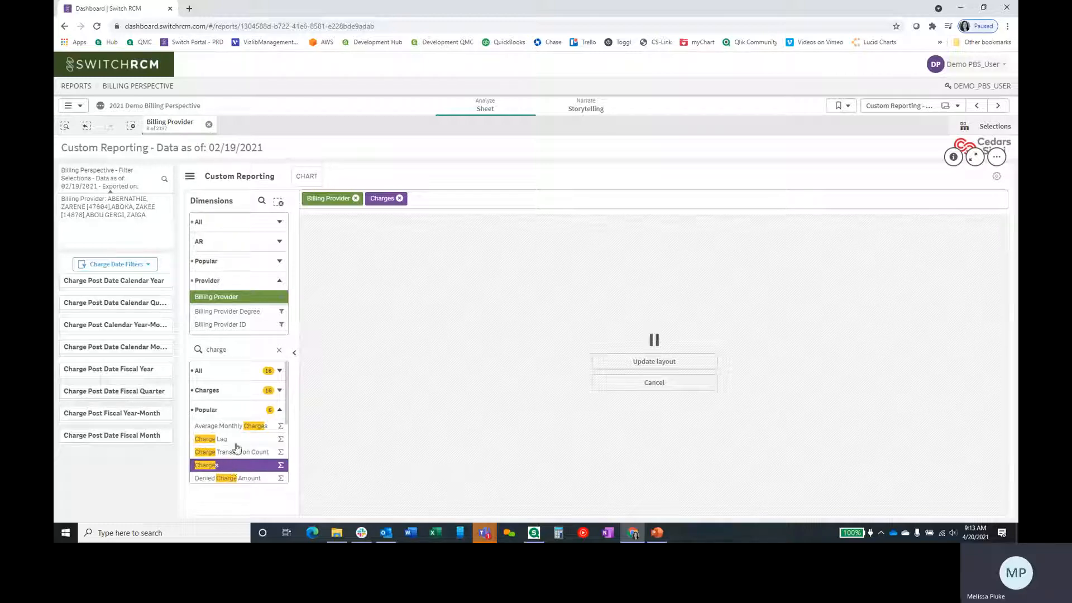
- Search the measures for "payment", add Matched Total Payments, and update the layout to generate the table
double_click(230, 352)
text(paymen)
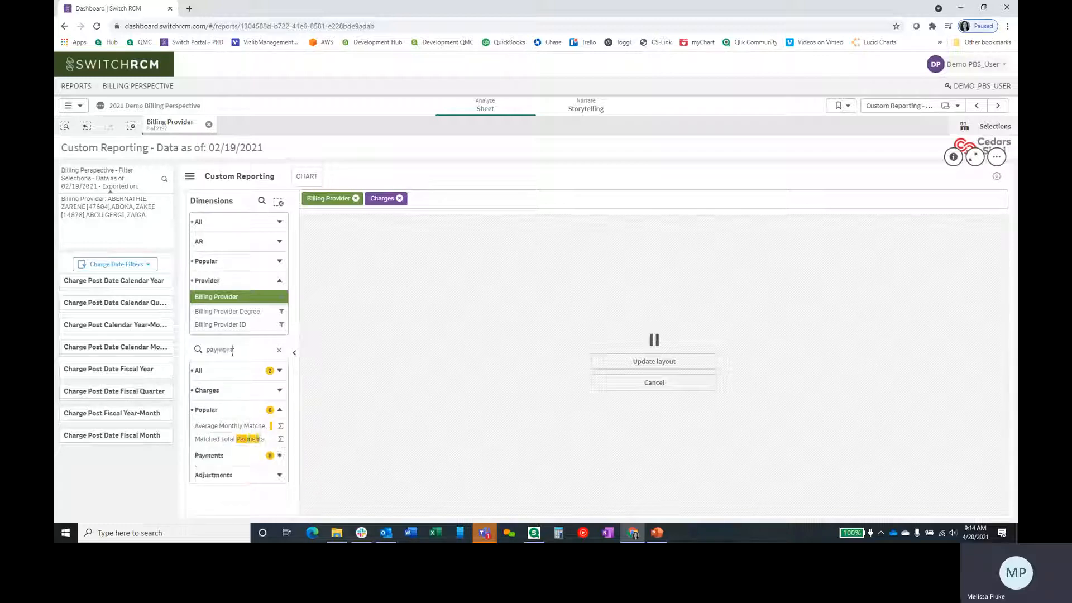
text(t)
click(245, 440)
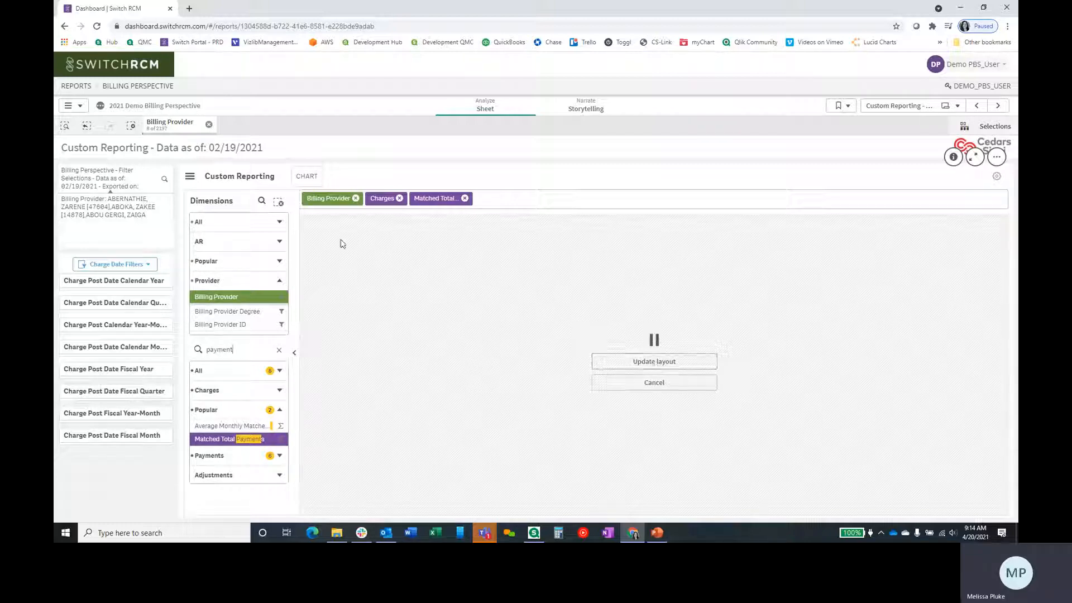
click(612, 364)
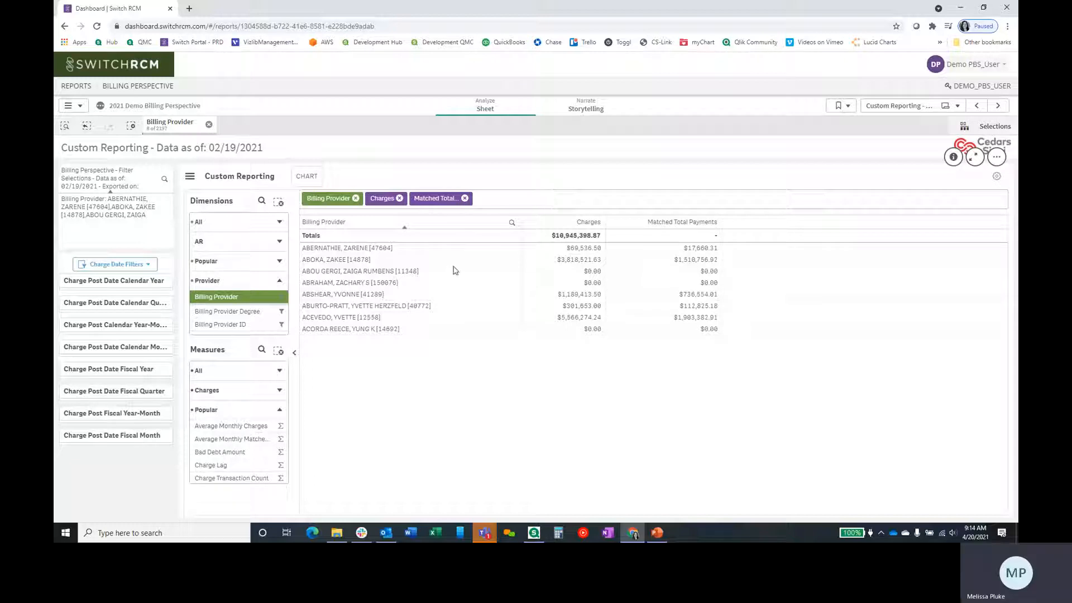
- Sort the table by Billing Provider in descending and ascending order, and by Charges from highest to lowest and back to ascending
click(339, 224)
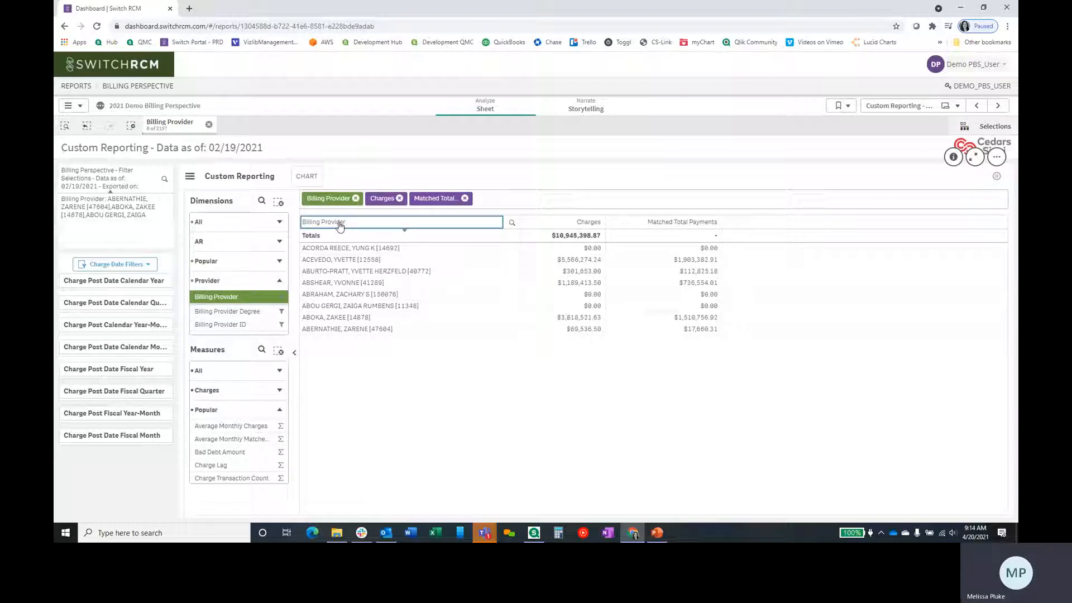
click(338, 223)
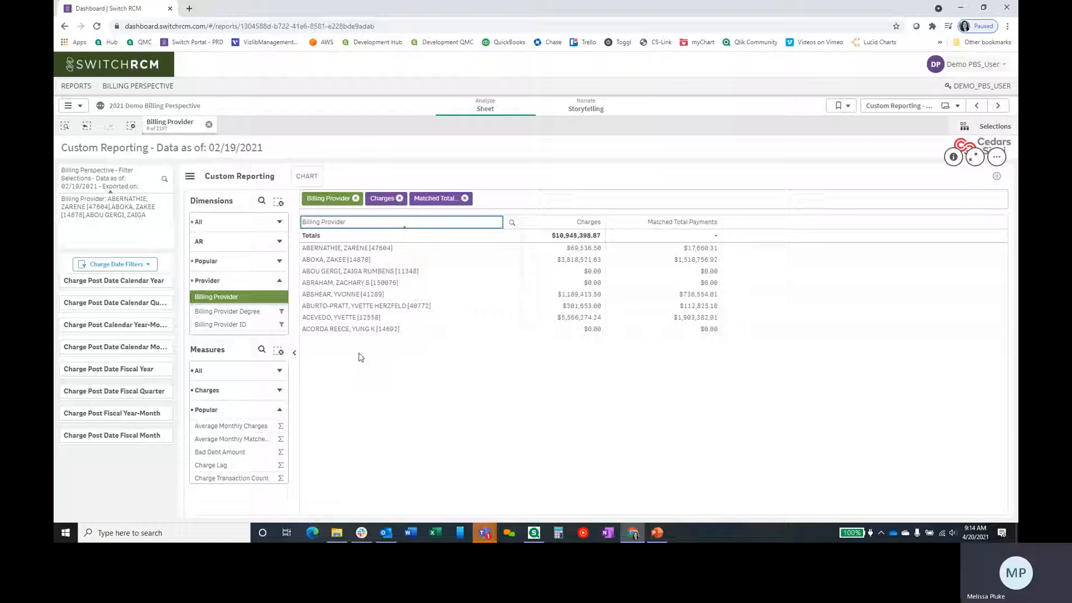
click(556, 224)
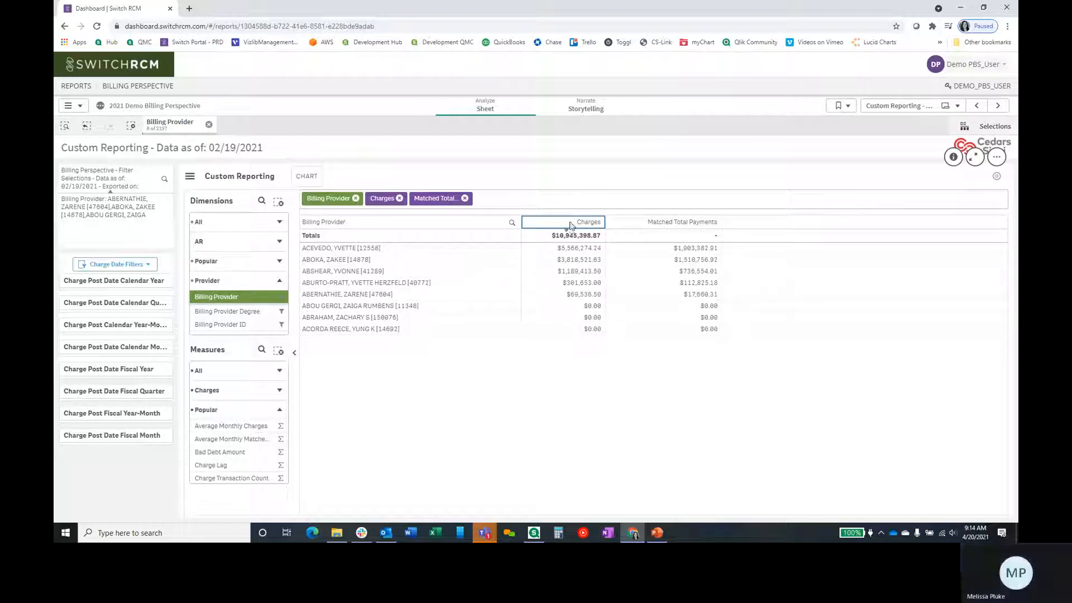
click(571, 226)
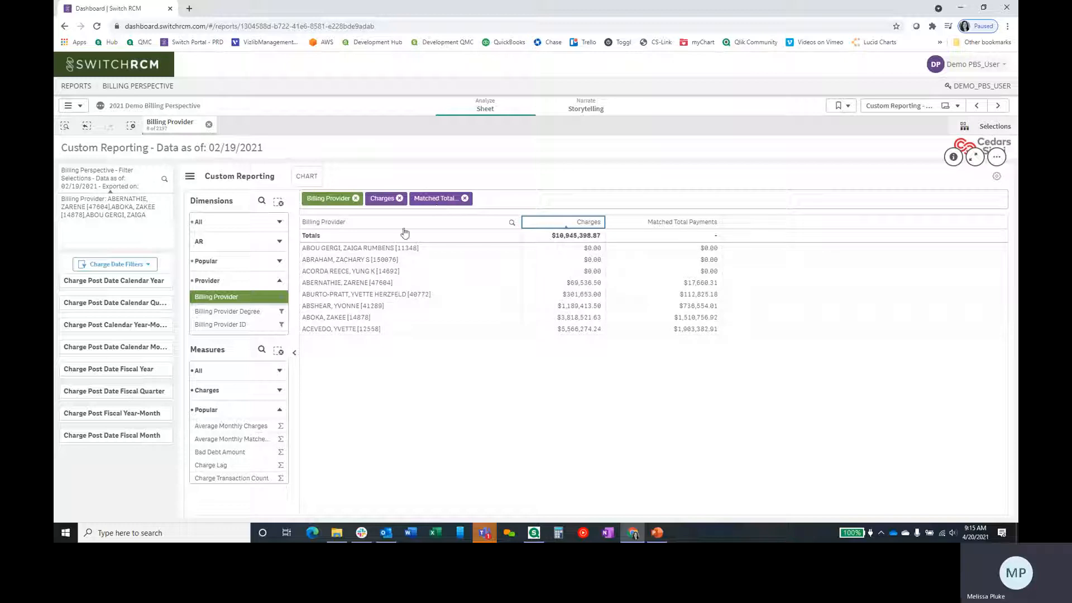
- Remove Matched Total Payments and refresh the table, and clear all remaining measures and dimensions from the report
click(465, 199)
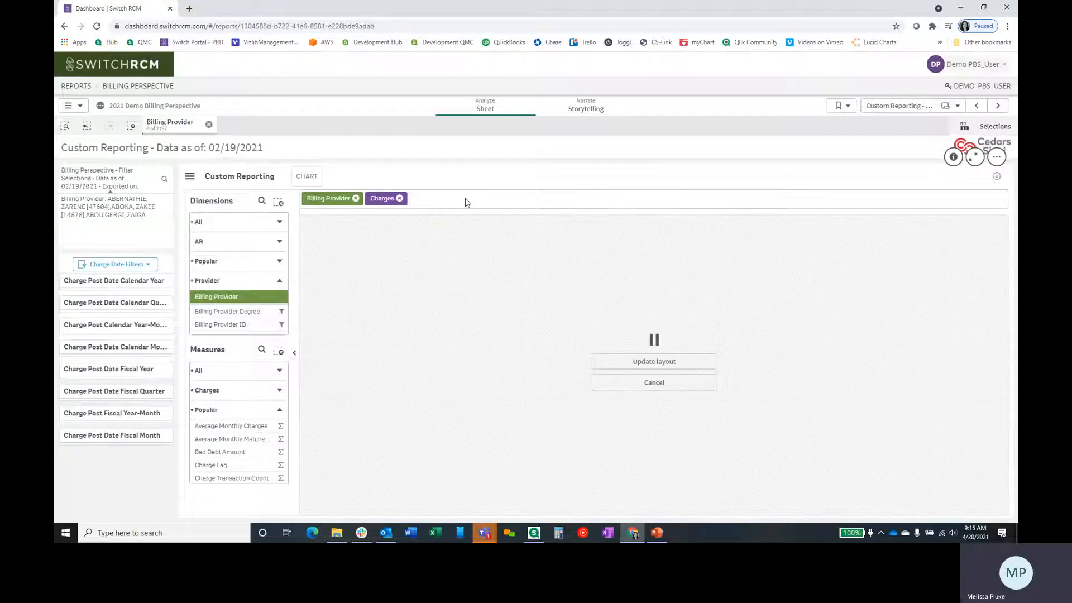
click(613, 362)
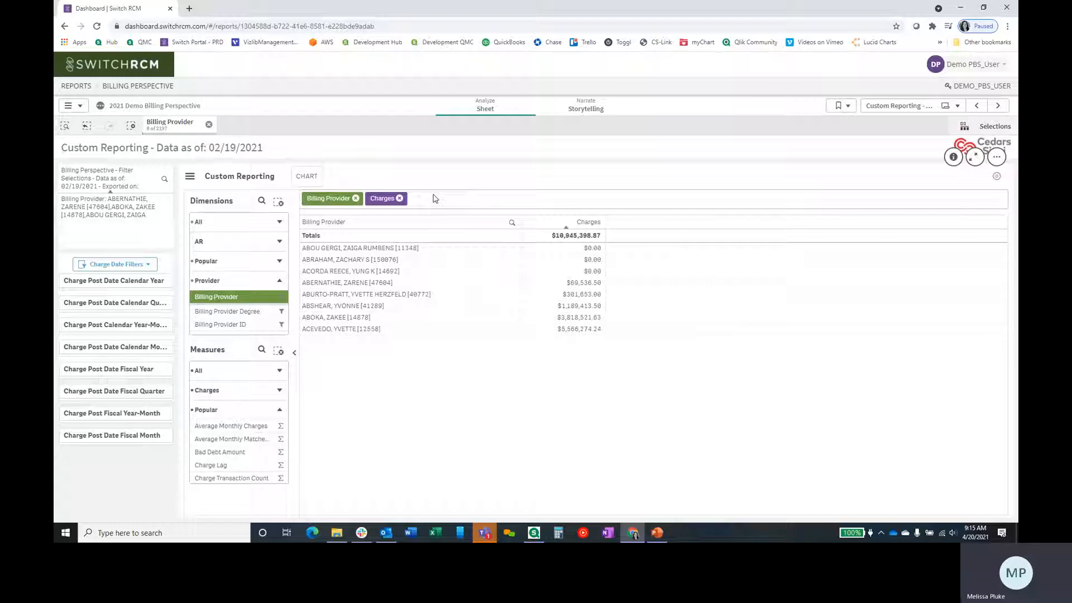
click(278, 353)
click(278, 202)
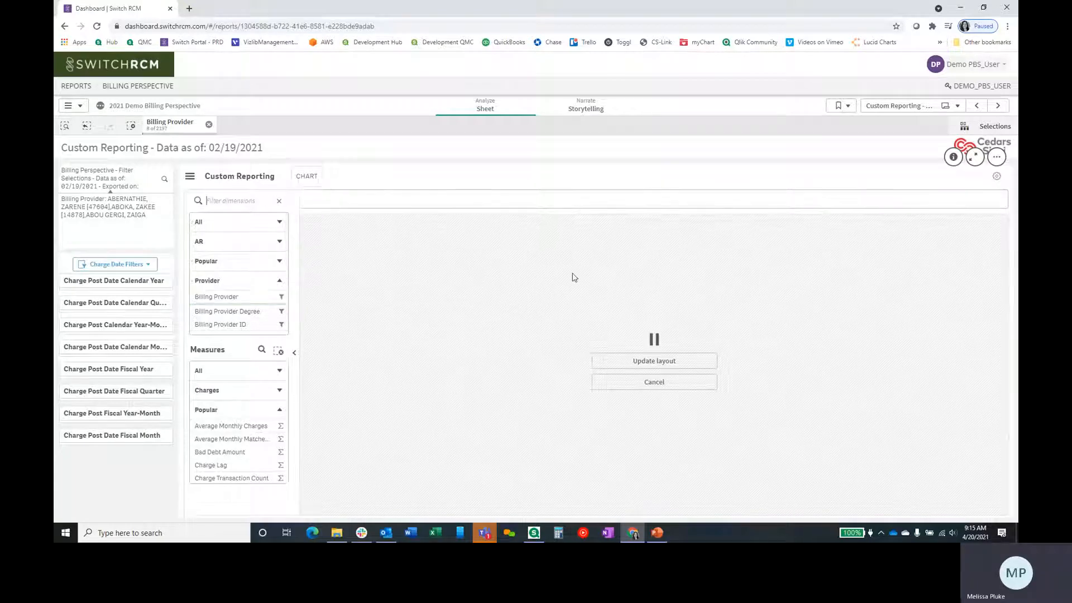
click(634, 359)
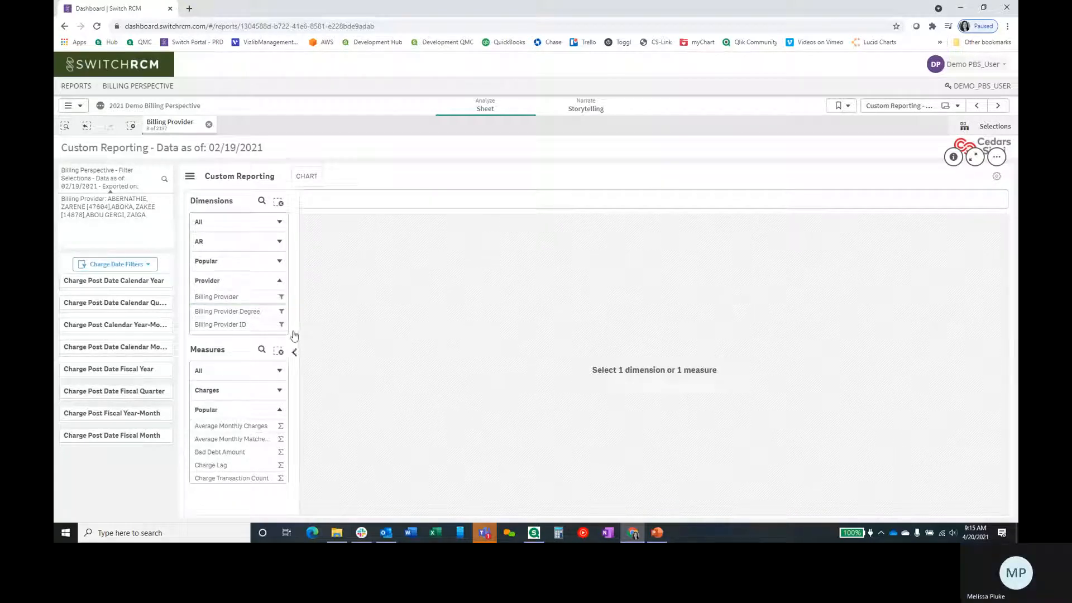
- Add the Billing Provider dimension and the Charges measure to the report, and update the layout to generate the table
click(232, 296)
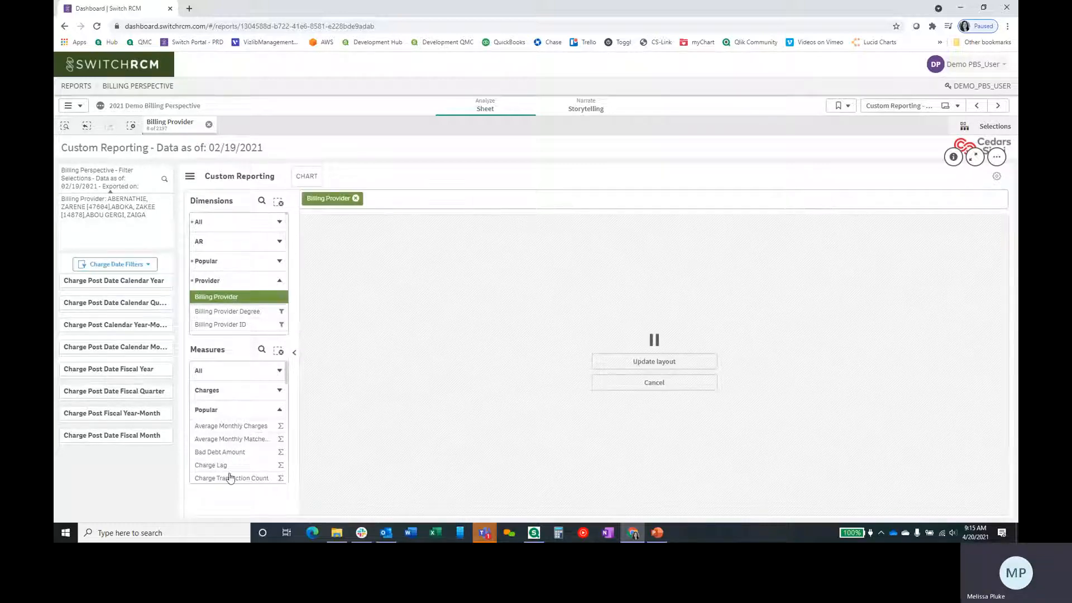
scroll(232, 466, down, 2)
click(262, 443)
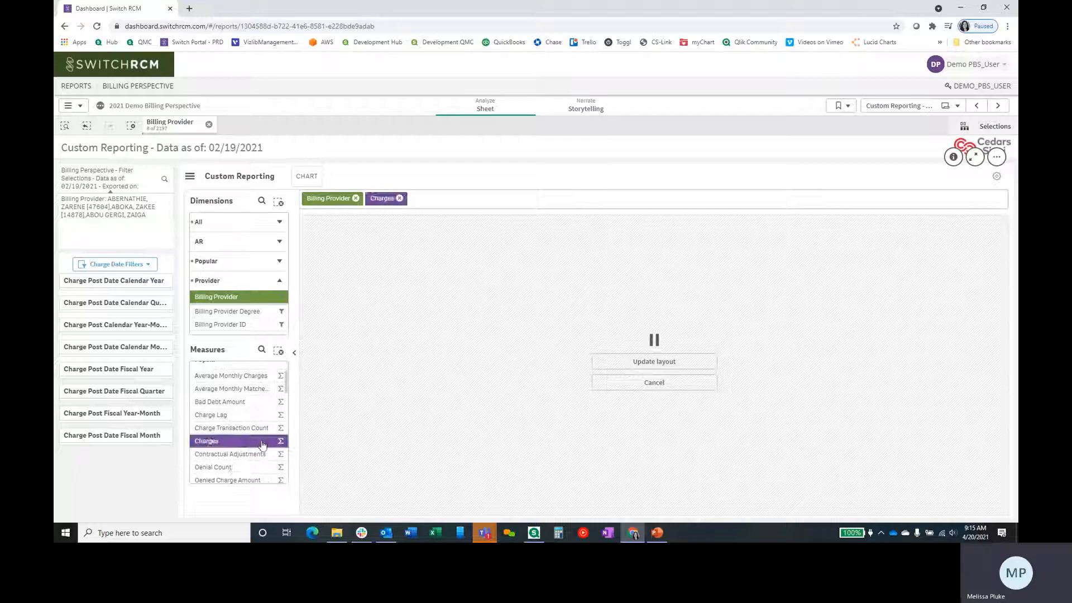
click(653, 361)
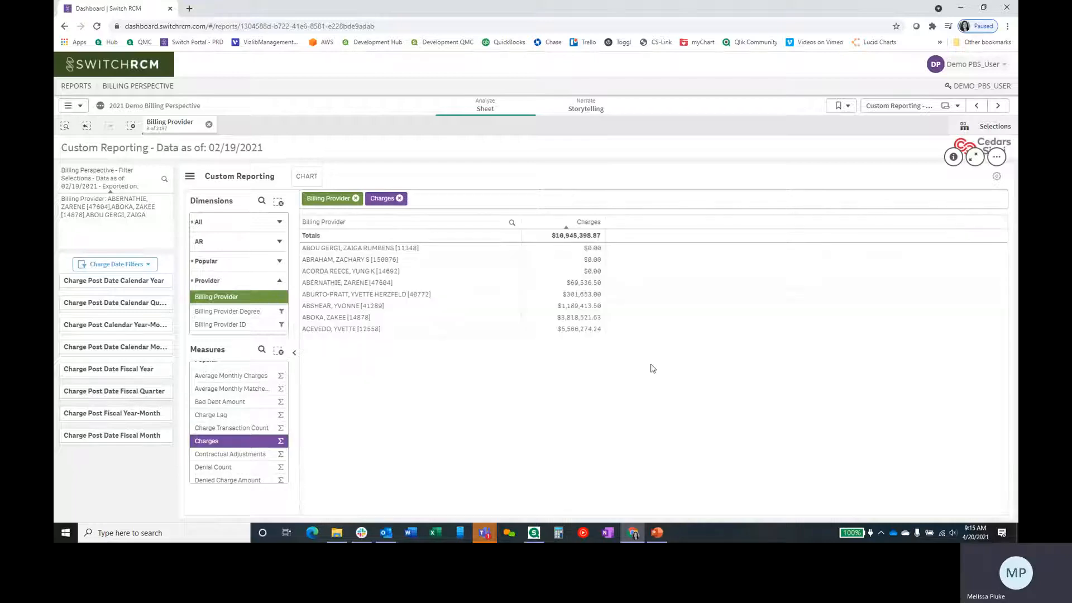
- Clear the Billing Provider selection, and filter the table's Billing Provider column to the five consecutive providers starting with the third entry
click(209, 125)
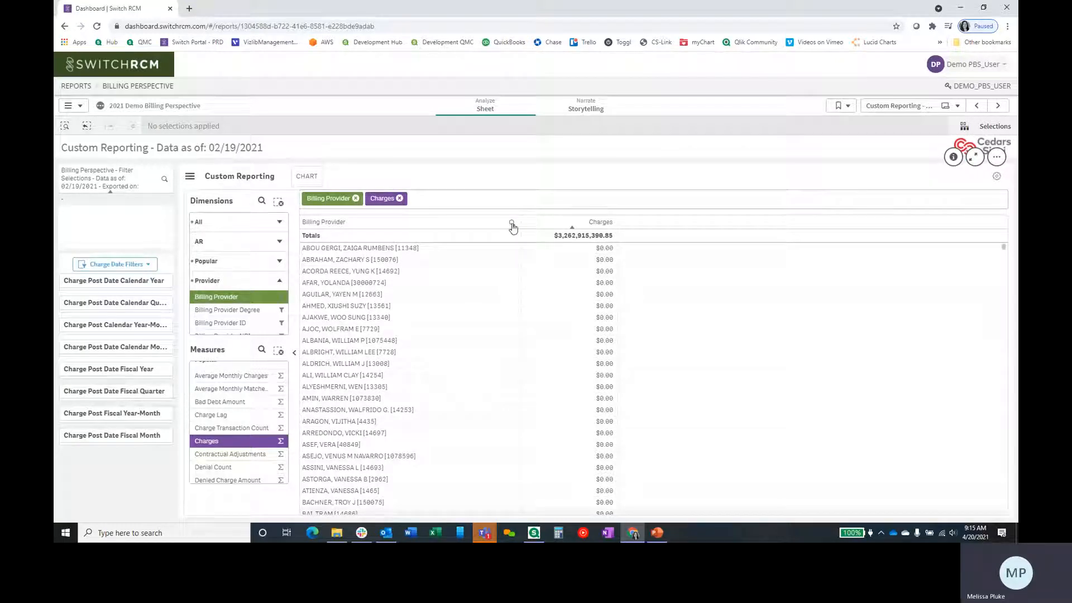
click(511, 225)
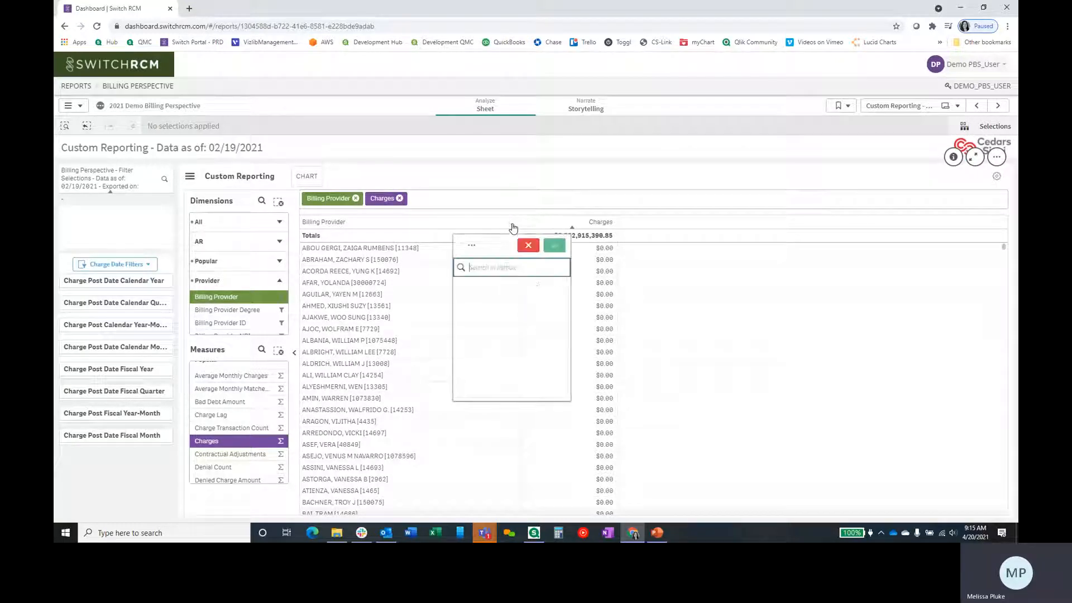
drag(498, 313, 493, 375)
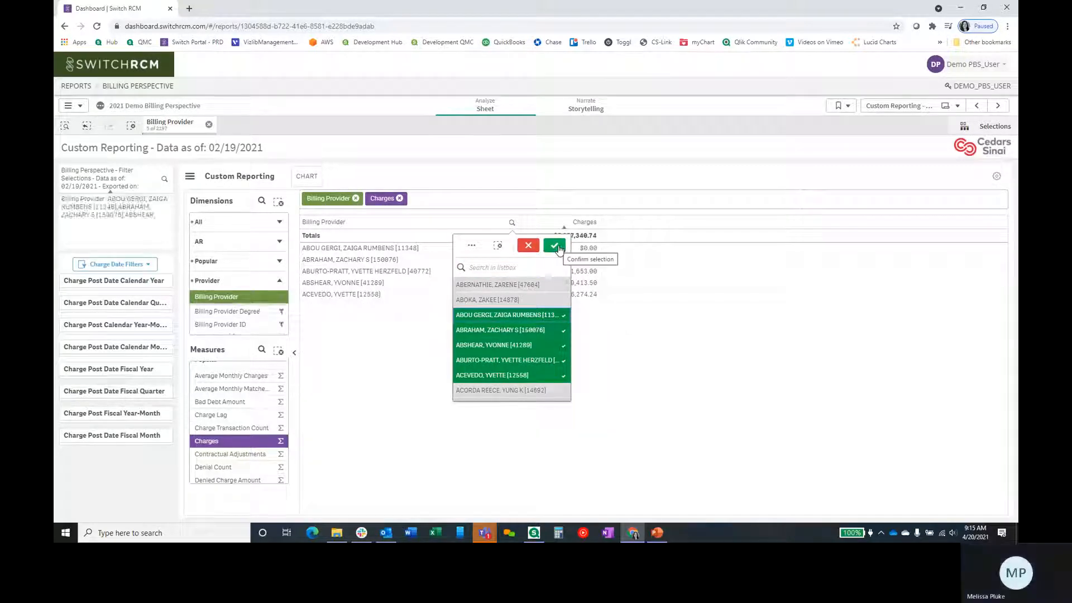
click(560, 248)
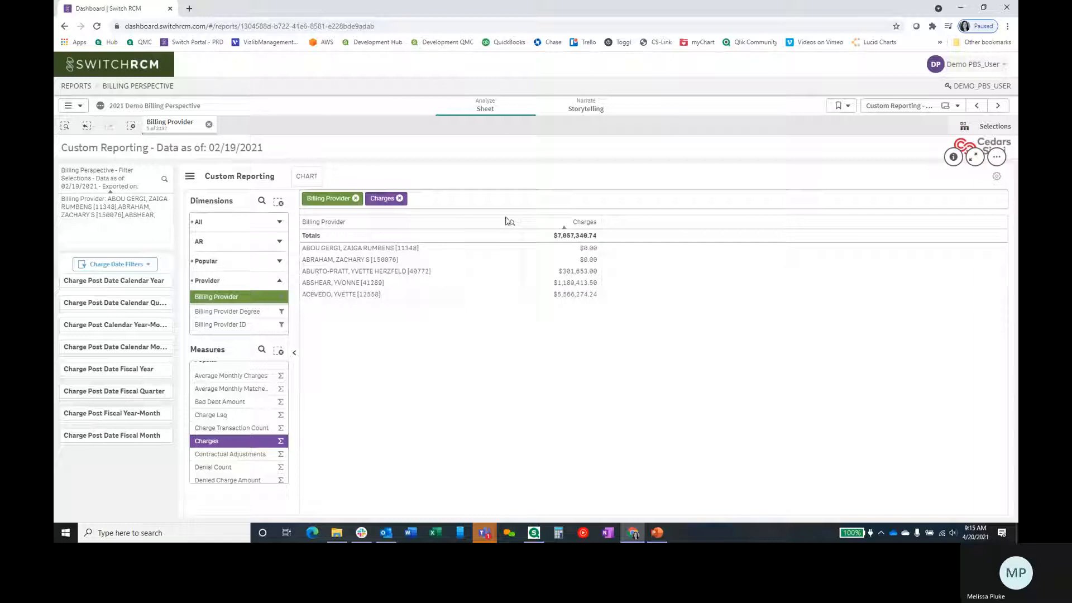
- Apply the "Visit ID example" community bookmark and view the definition of the Visit Count measure
click(848, 115)
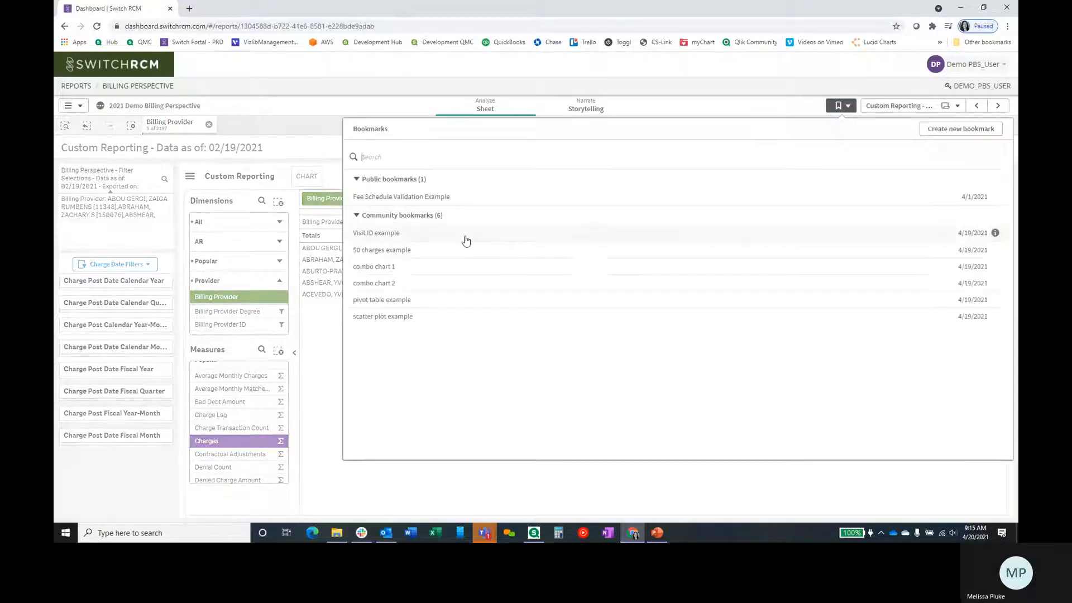
click(391, 234)
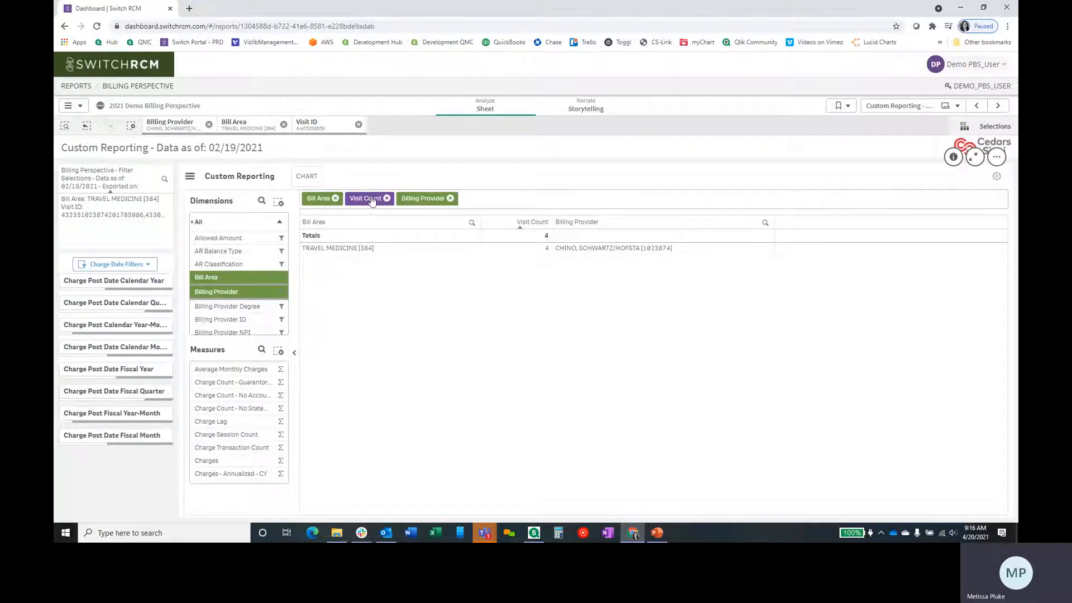
mouse_move(373, 199)
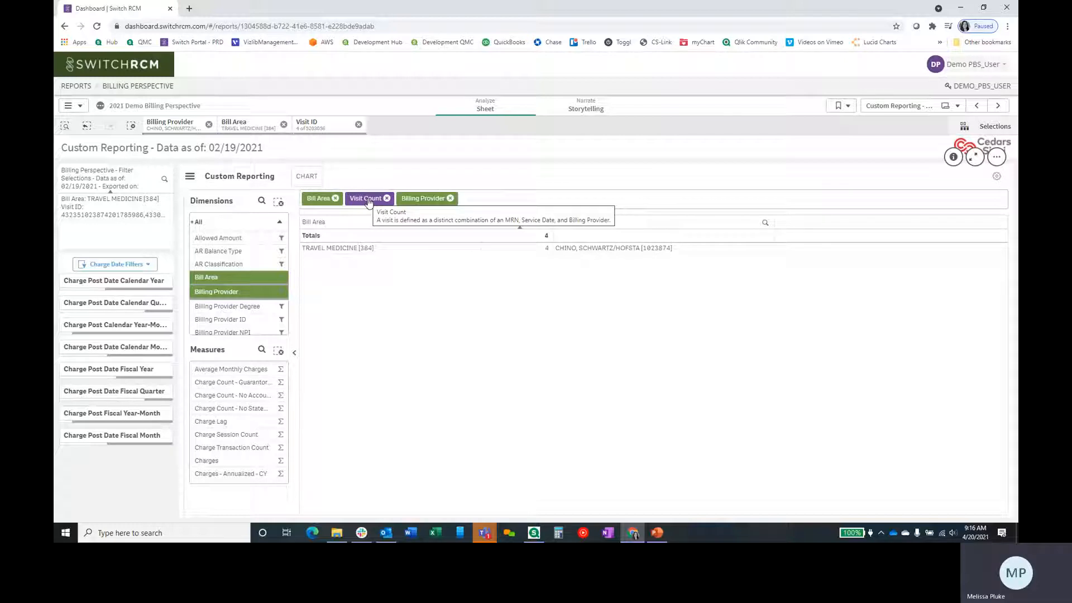
- Search the dimensions for "servi" and add Service Provider to the report
click(262, 202)
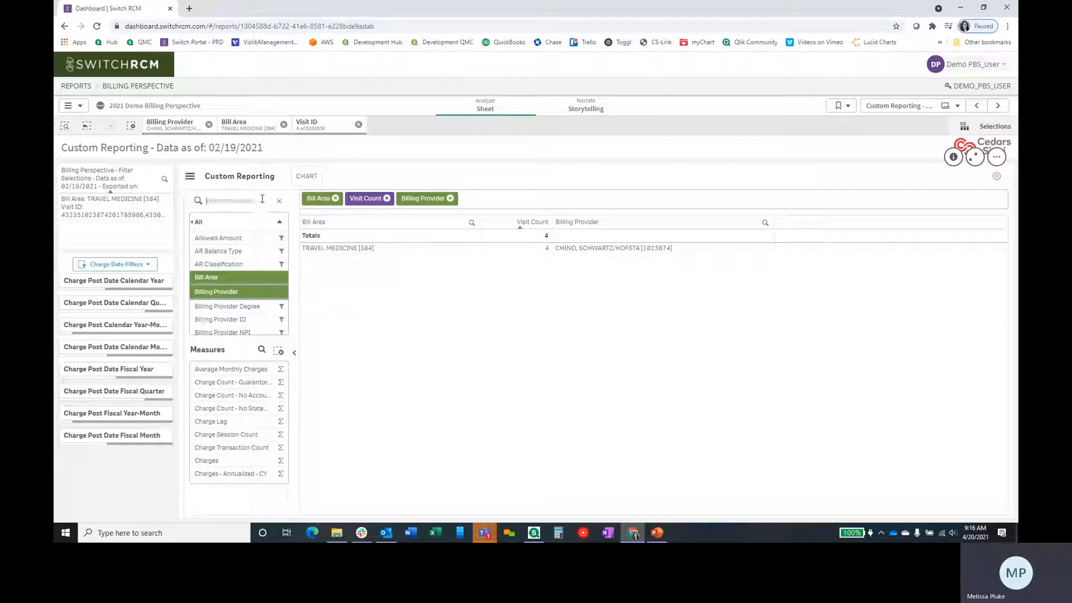
text(se)
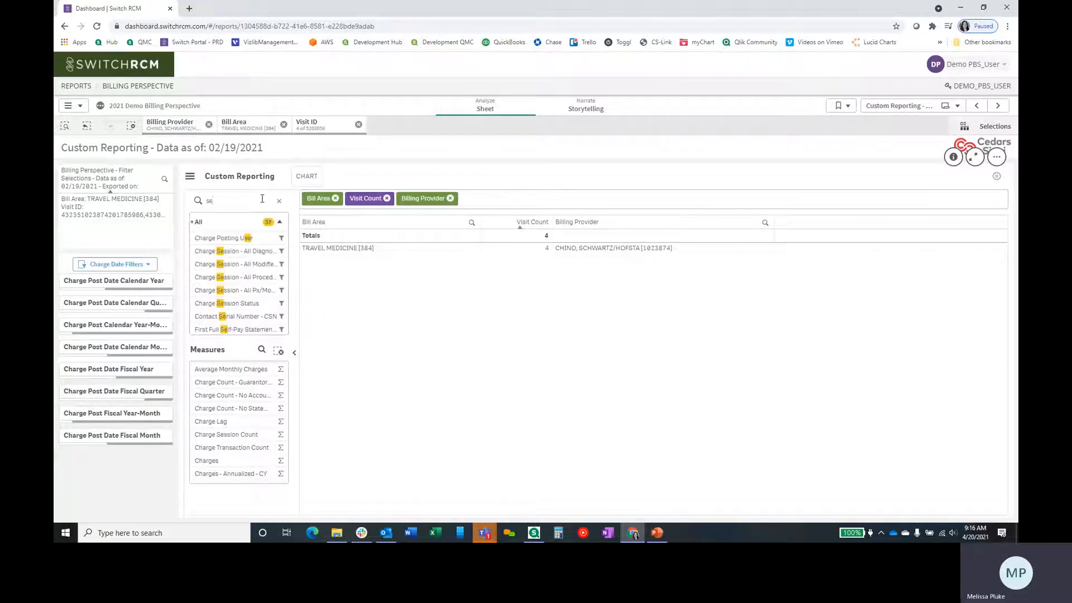
text(v)
key(BackSpace)
text(rvi)
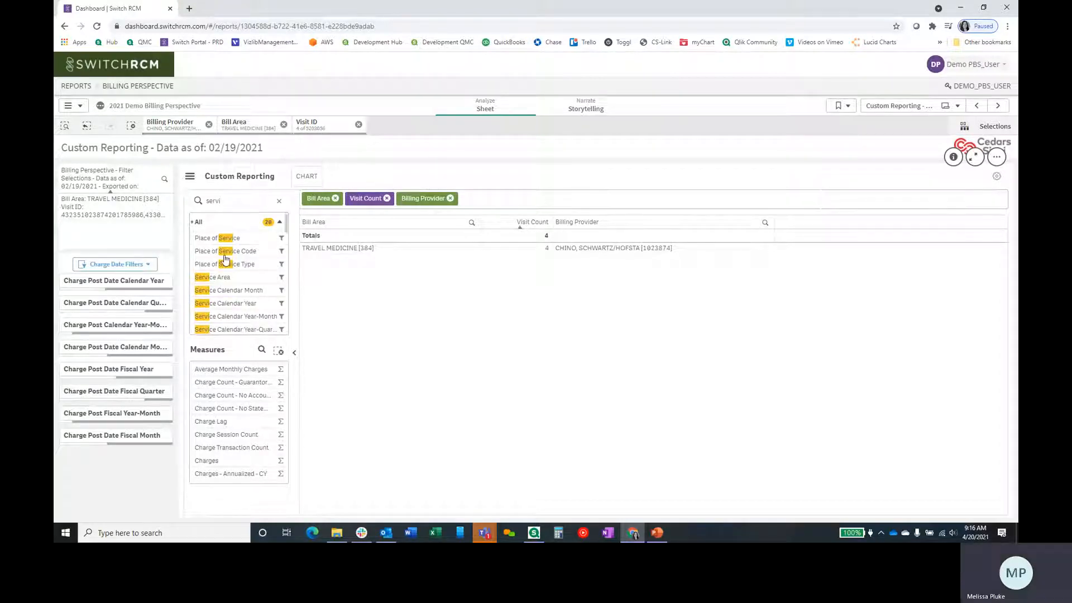
scroll(226, 262, down, 2)
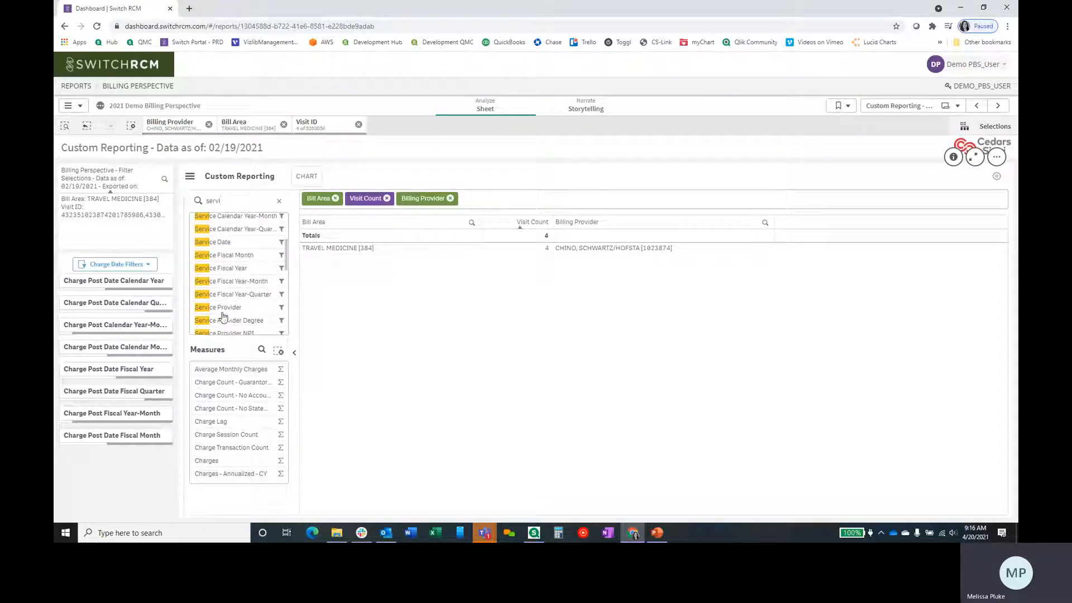
click(226, 308)
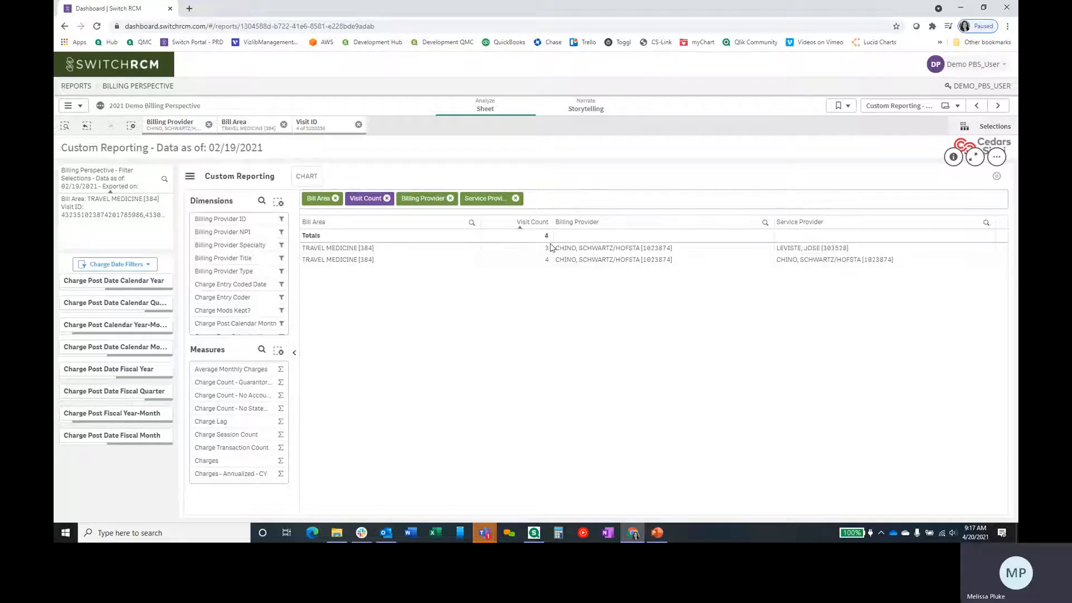
- Search the dimensions for "proced", add Procedure Code, and update the layout to refresh the table
click(260, 199)
text(proced)
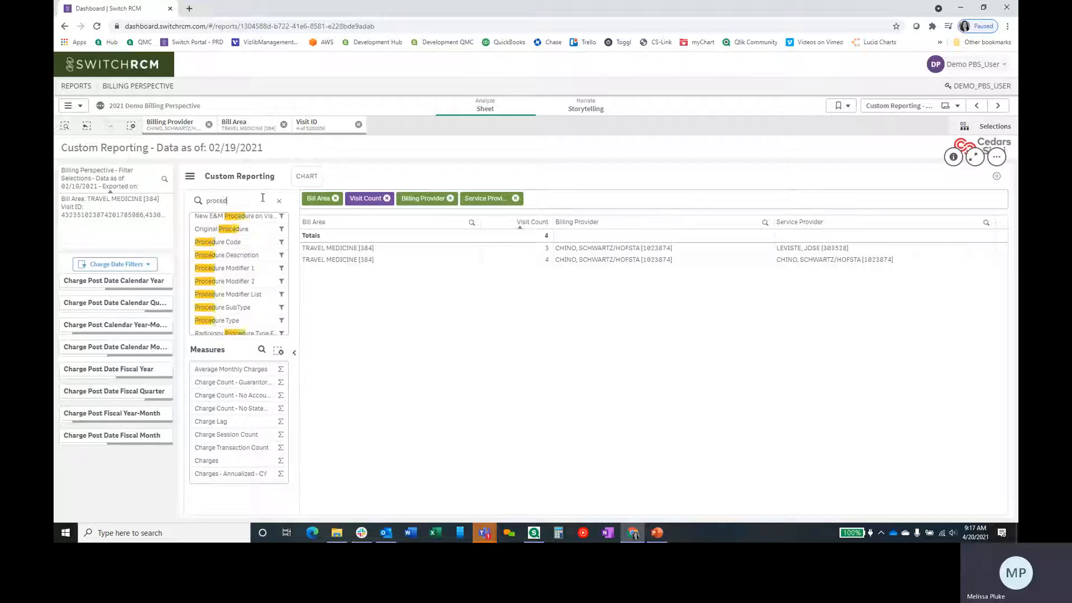
click(254, 246)
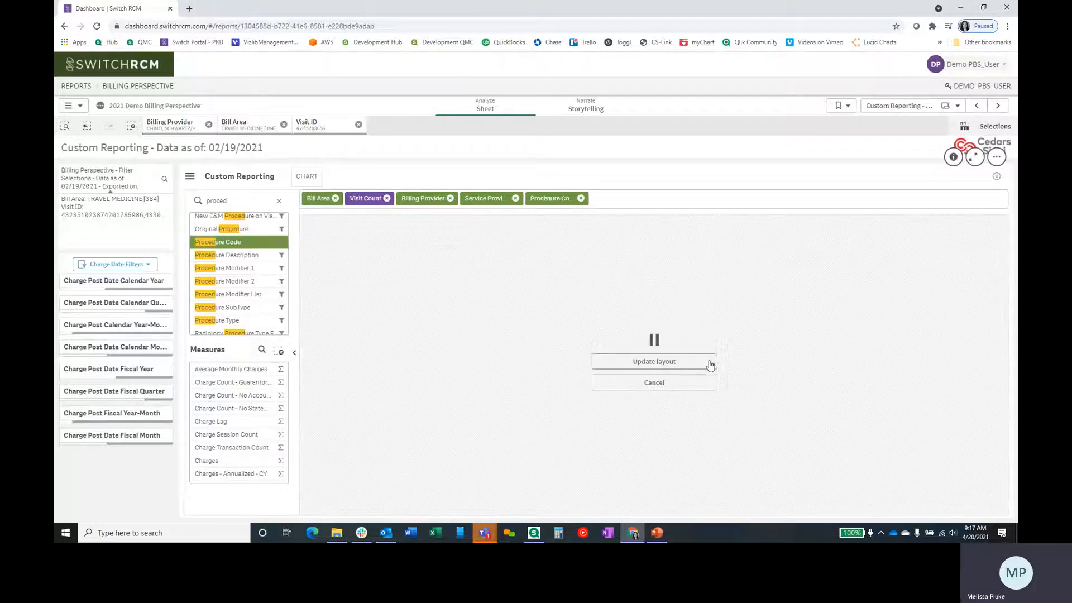
click(693, 364)
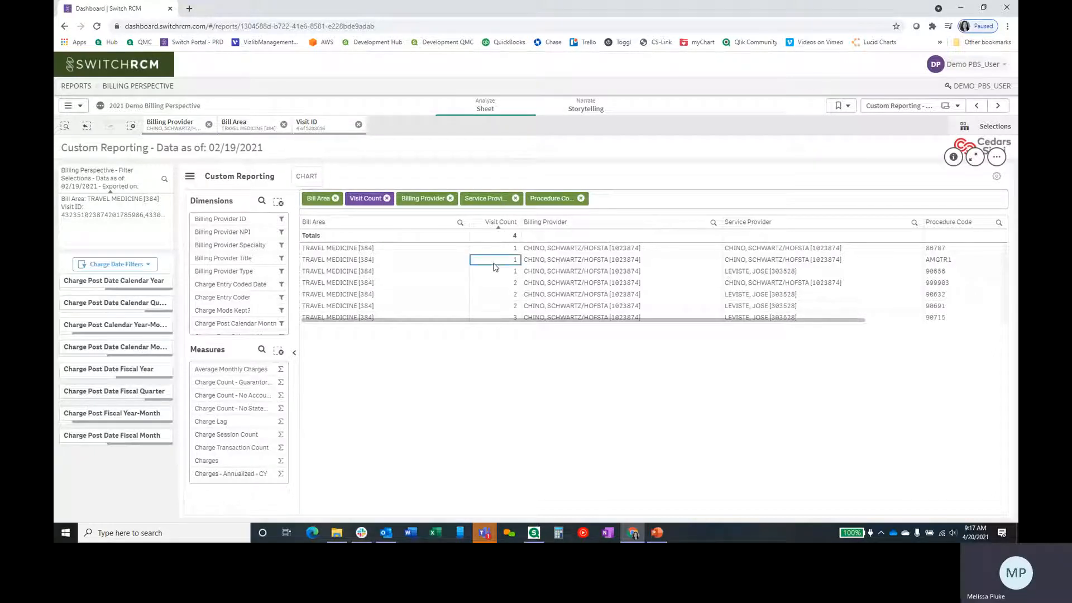
- Export the report table's data and download the resulting data file
right_click(502, 279)
click(534, 330)
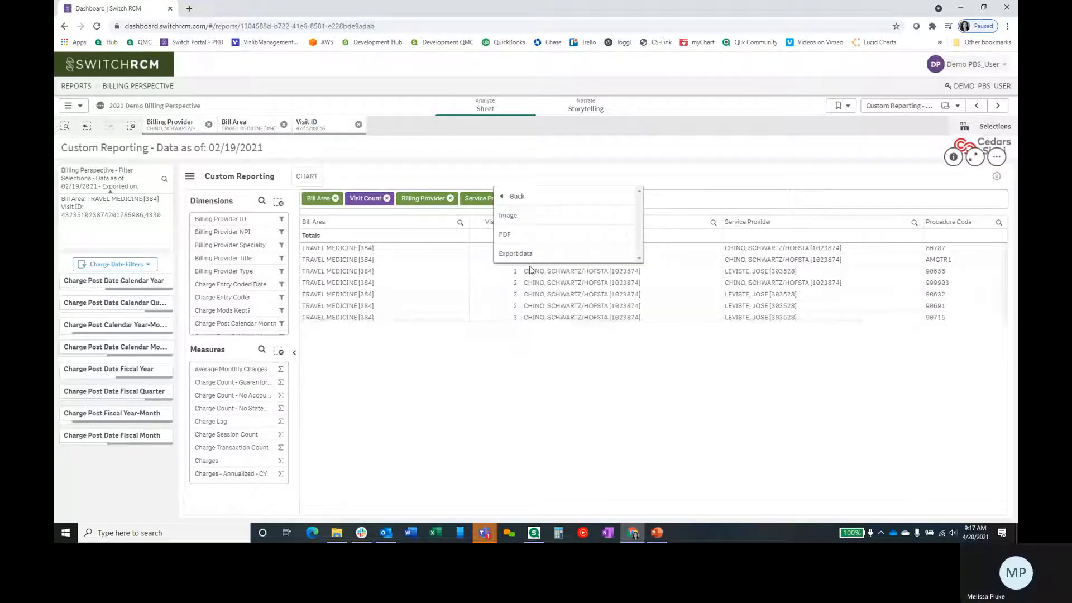
click(531, 257)
click(526, 313)
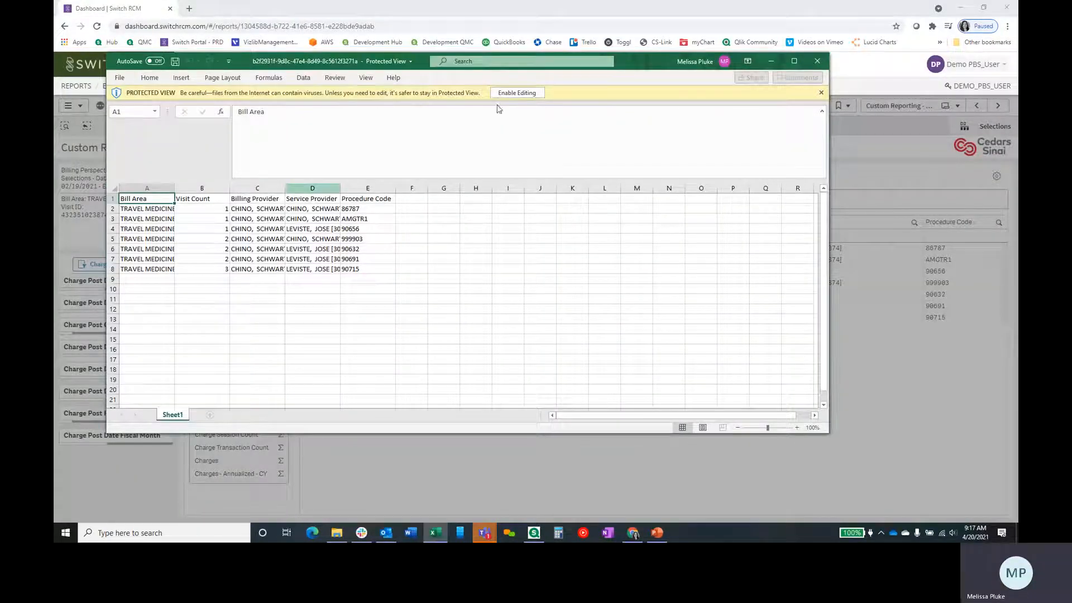
- In Excel, enable editing and check the sum of the Visit Count values, then close the workbook and dismiss the export dialog
click(510, 93)
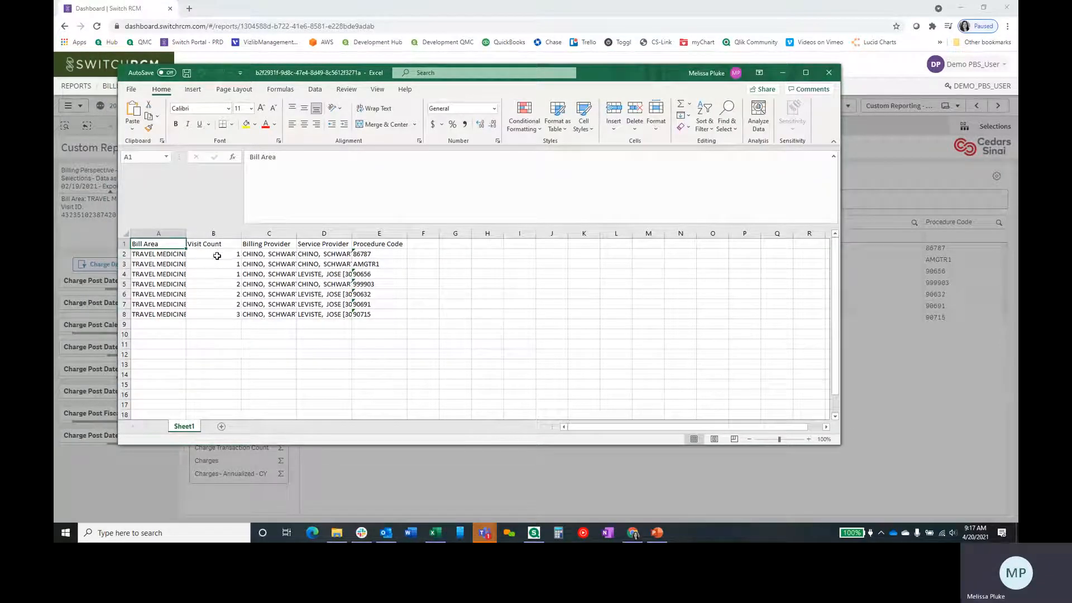
drag(216, 254, 215, 313)
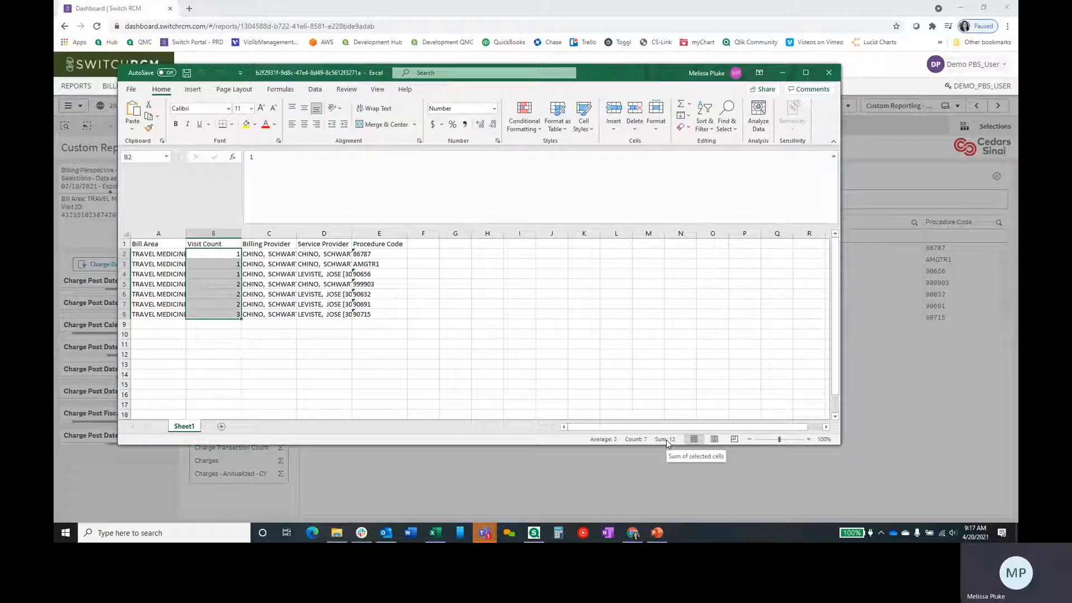
click(830, 75)
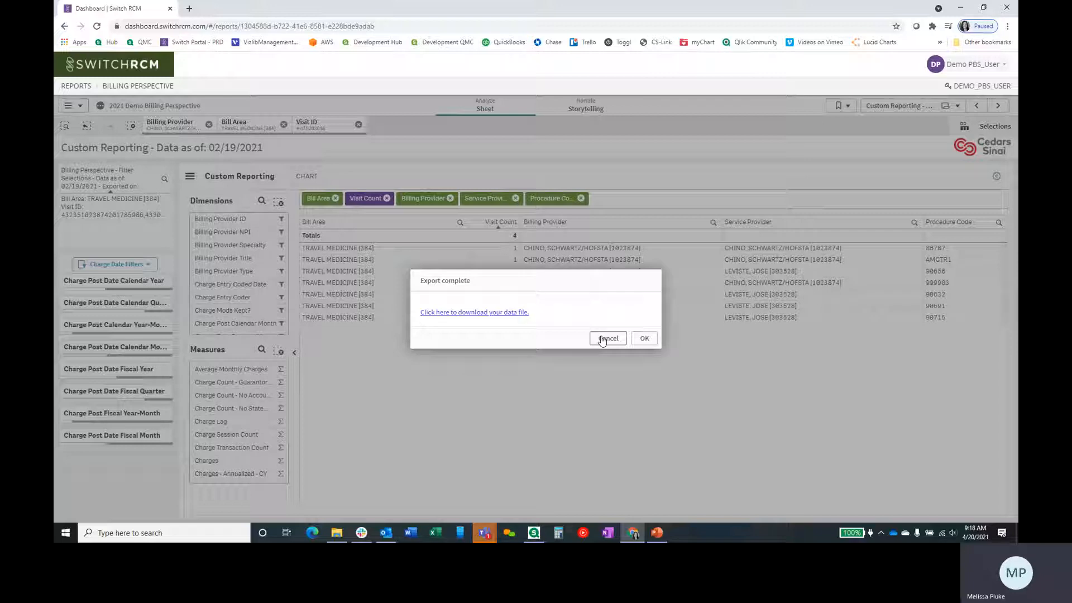
click(602, 338)
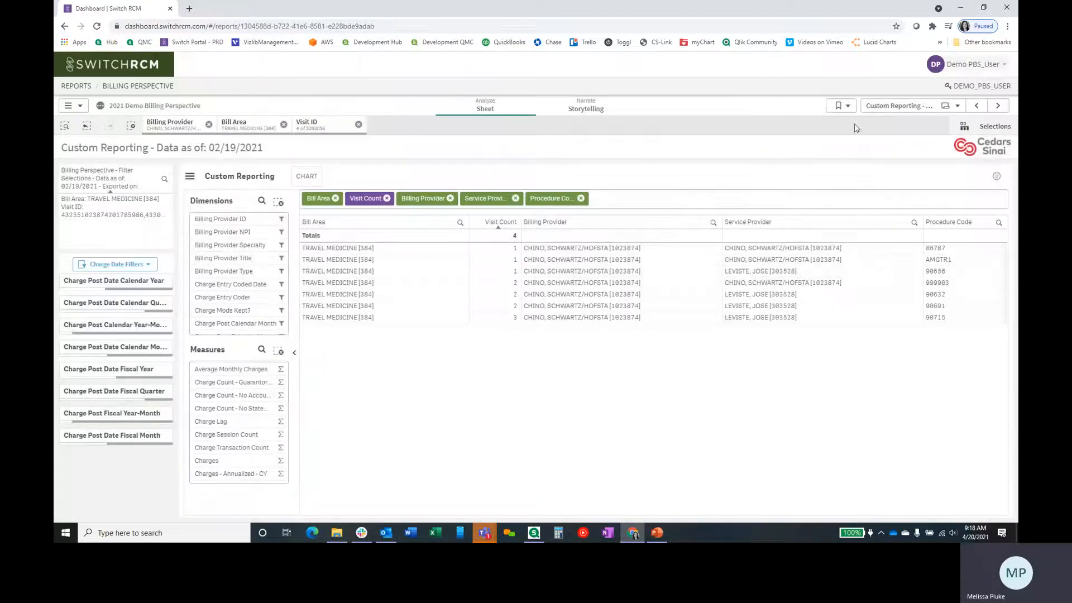
- Apply the "$0 charges example" community bookmark, and sort the table by Charges in descending order and back to ascending
click(840, 105)
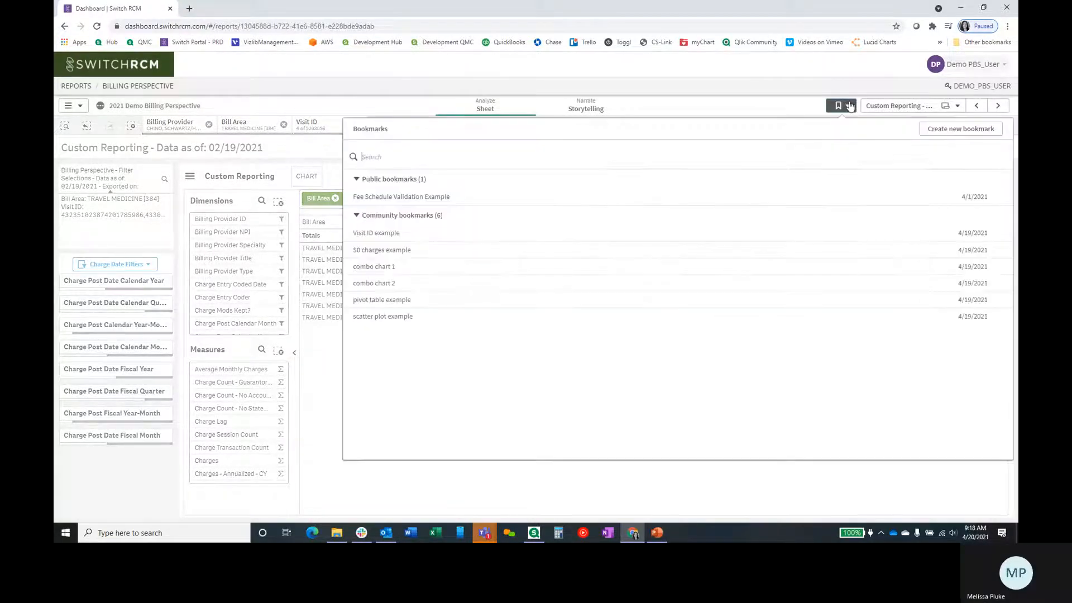
click(386, 250)
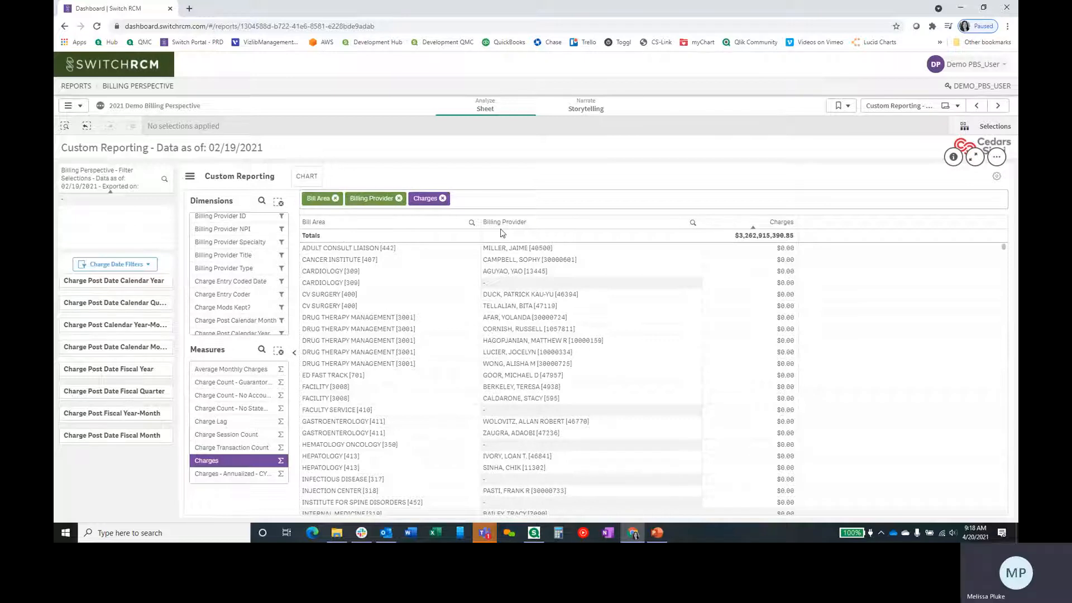
click(771, 222)
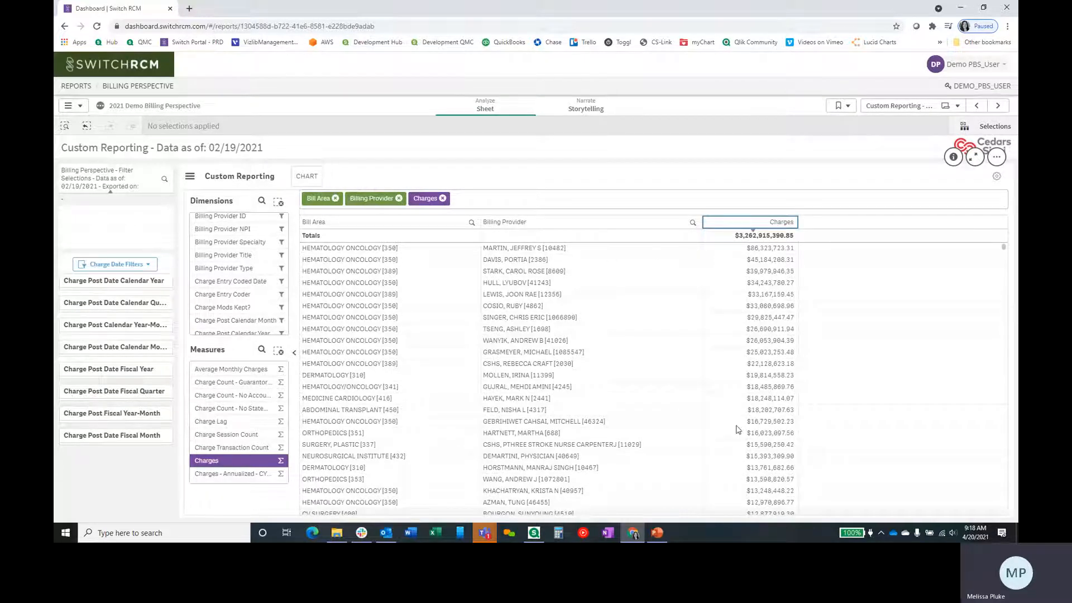
click(756, 223)
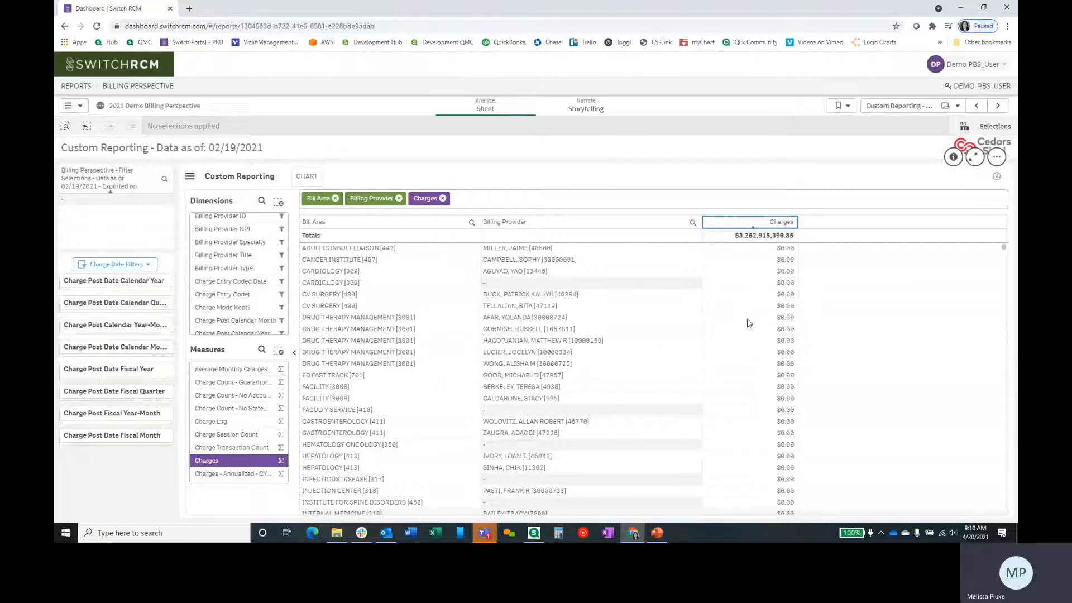
- Exclude the rows with zero values from the charges table
right_click(668, 320)
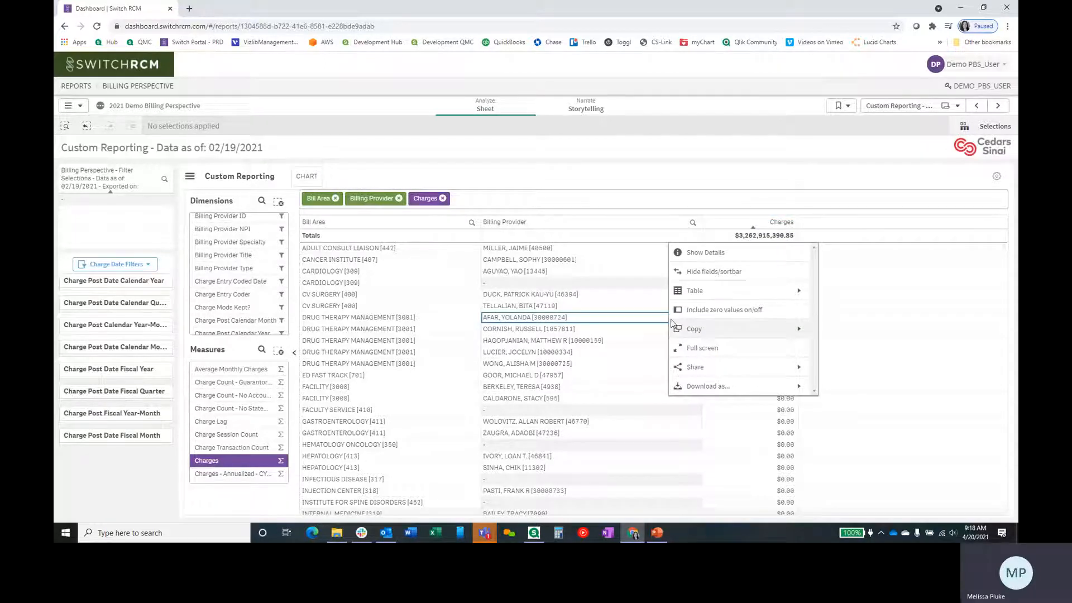
click(703, 314)
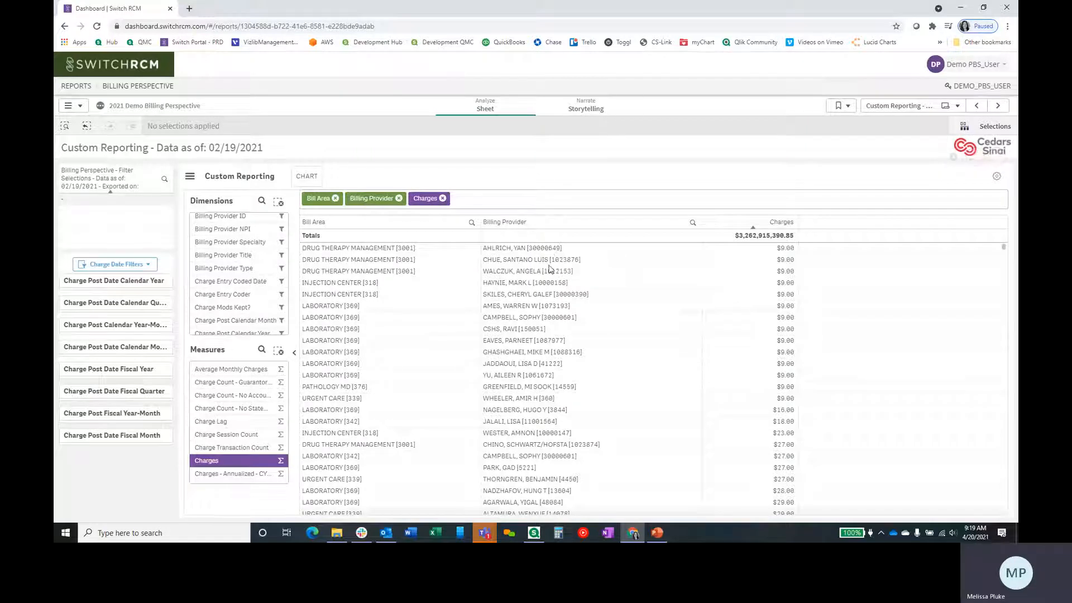
- Copy the first row's Billing Provider value from the charges table, and copy the whole table to the clipboard
right_click(506, 249)
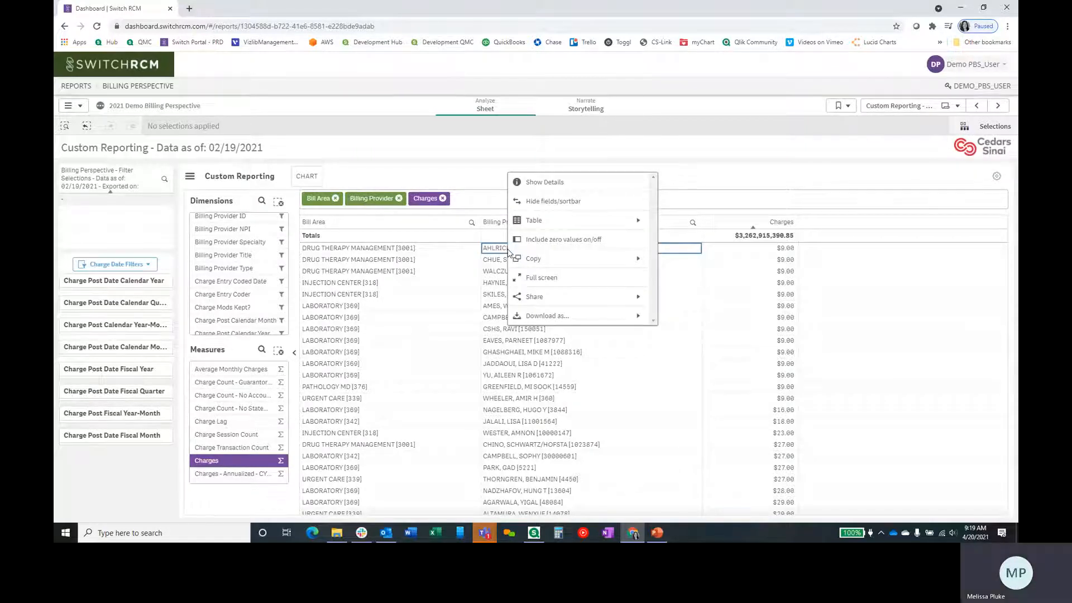
click(532, 262)
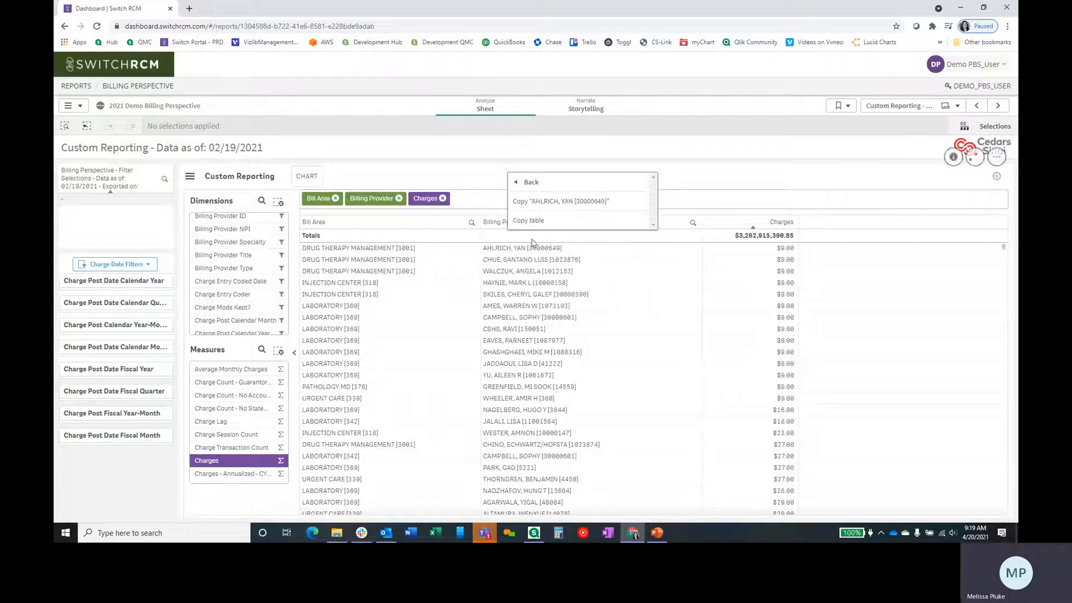
click(540, 202)
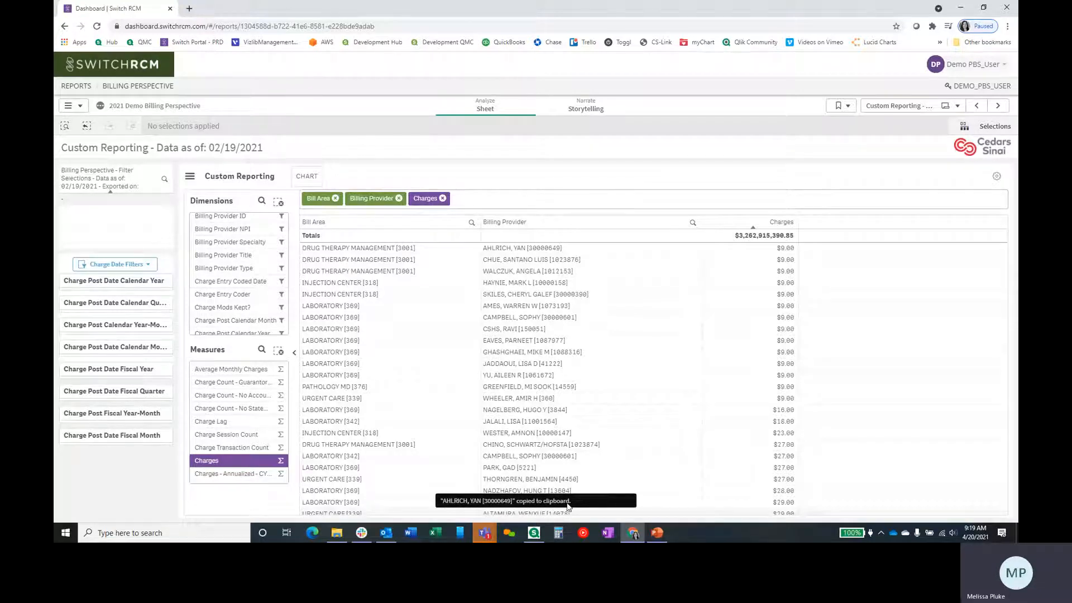
right_click(525, 253)
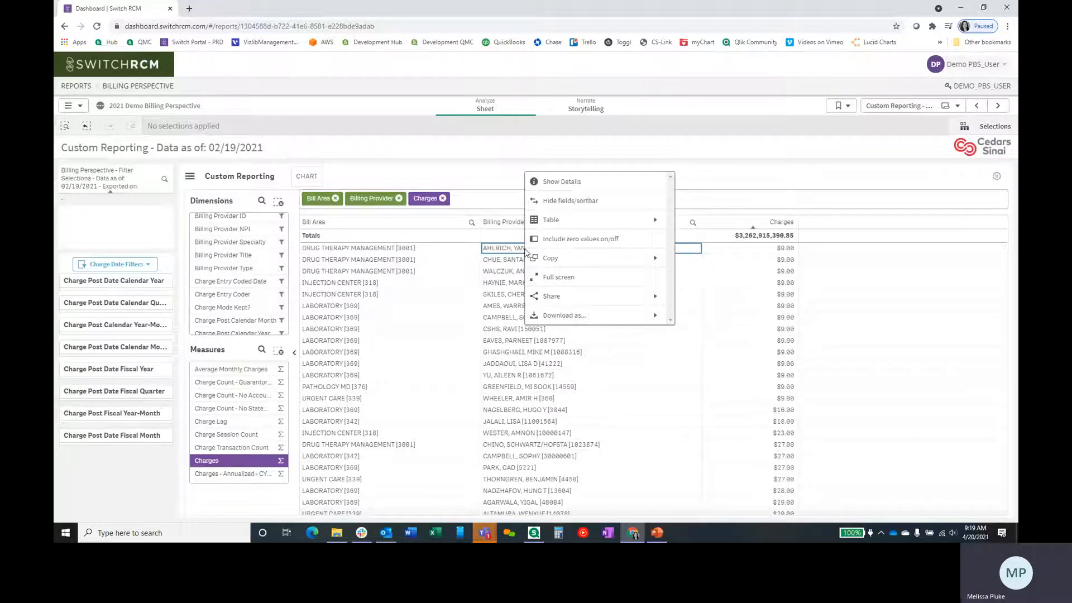
click(558, 261)
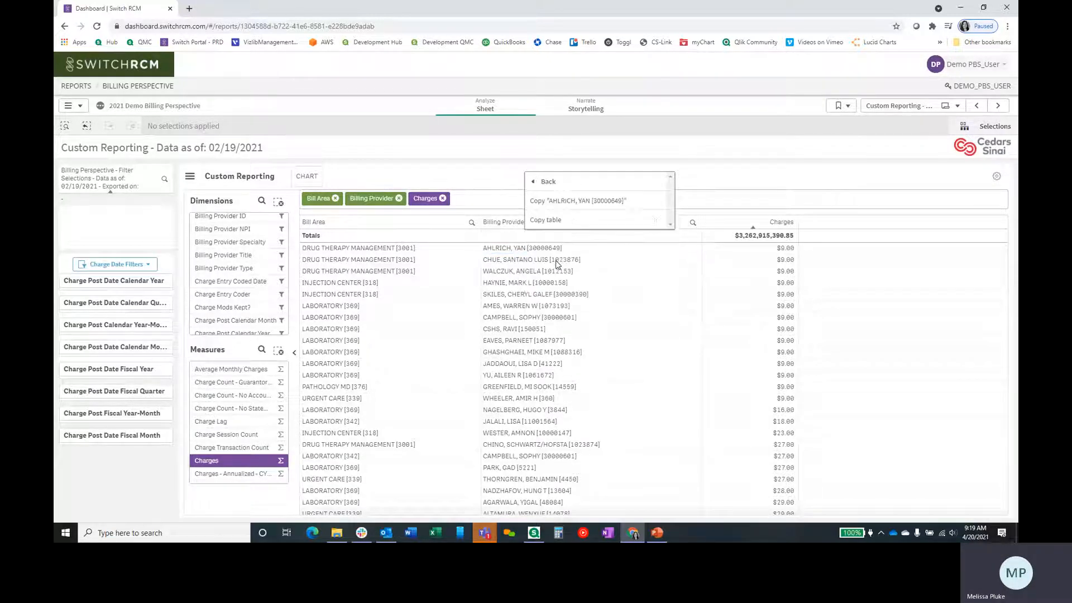
click(557, 225)
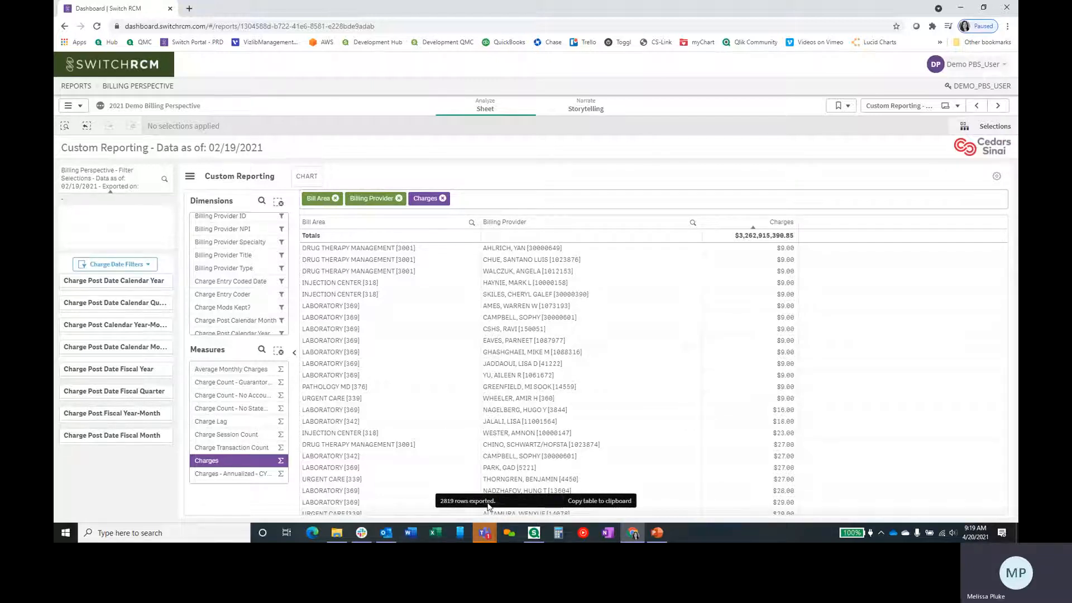
click(599, 502)
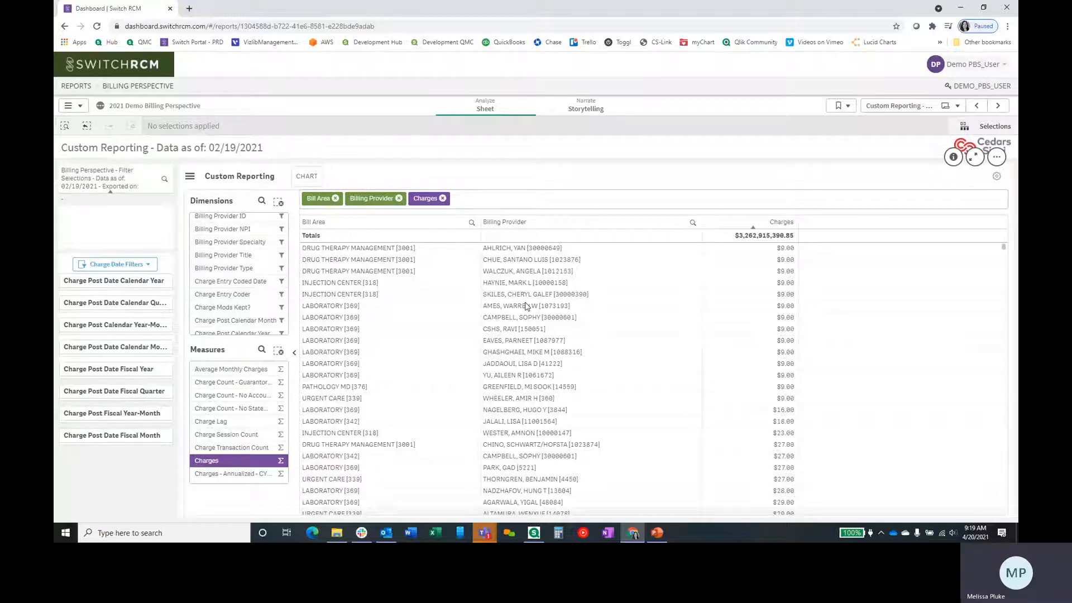
- Export the charges table's data and download the data file, and close the opened workbook and the export dialog
right_click(548, 272)
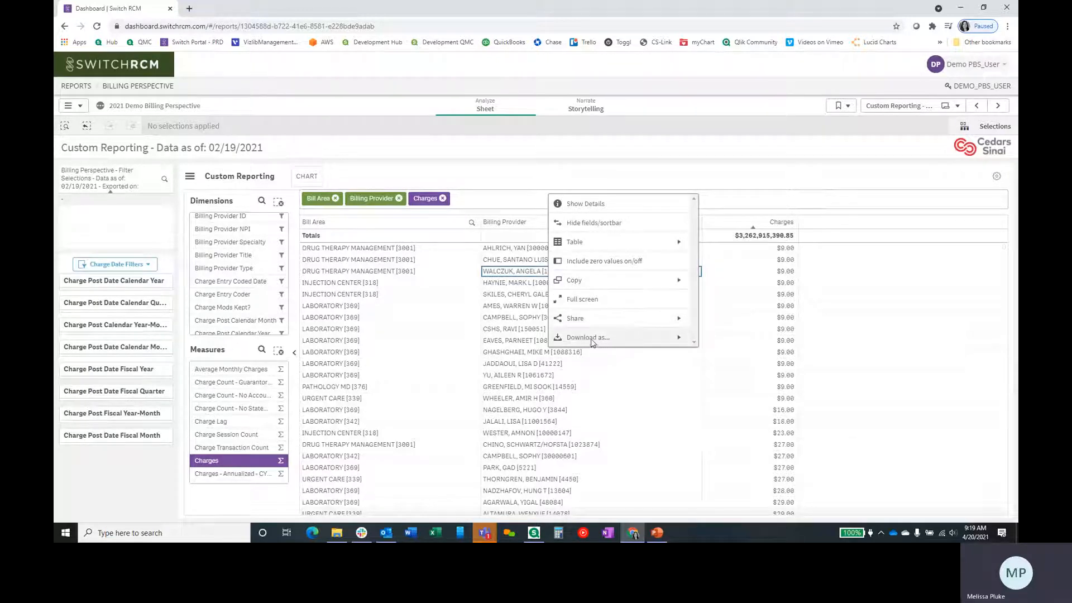
click(589, 339)
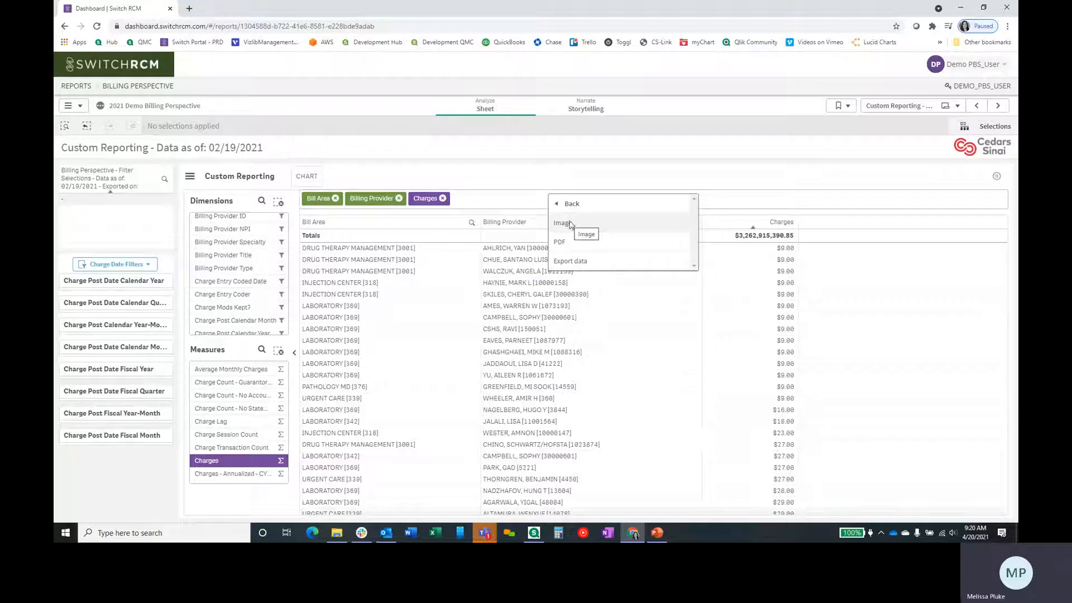
click(574, 263)
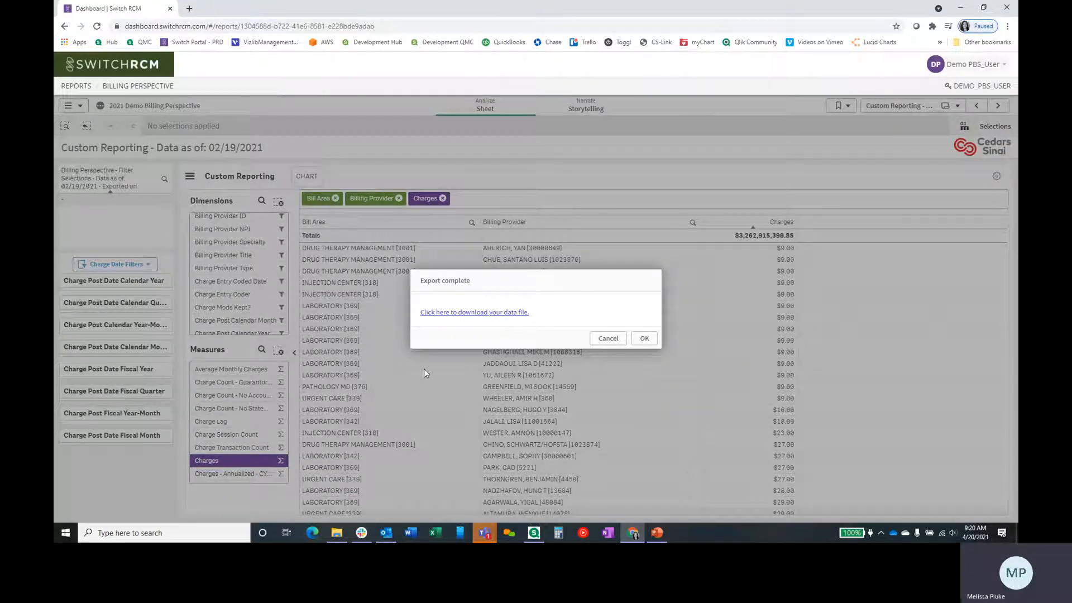
click(449, 317)
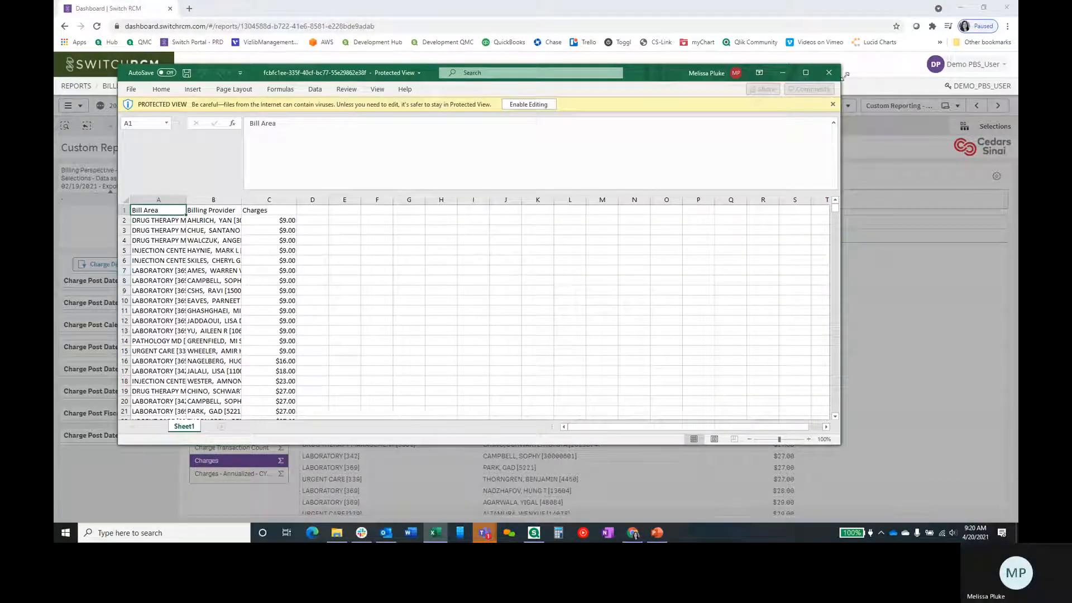
click(830, 74)
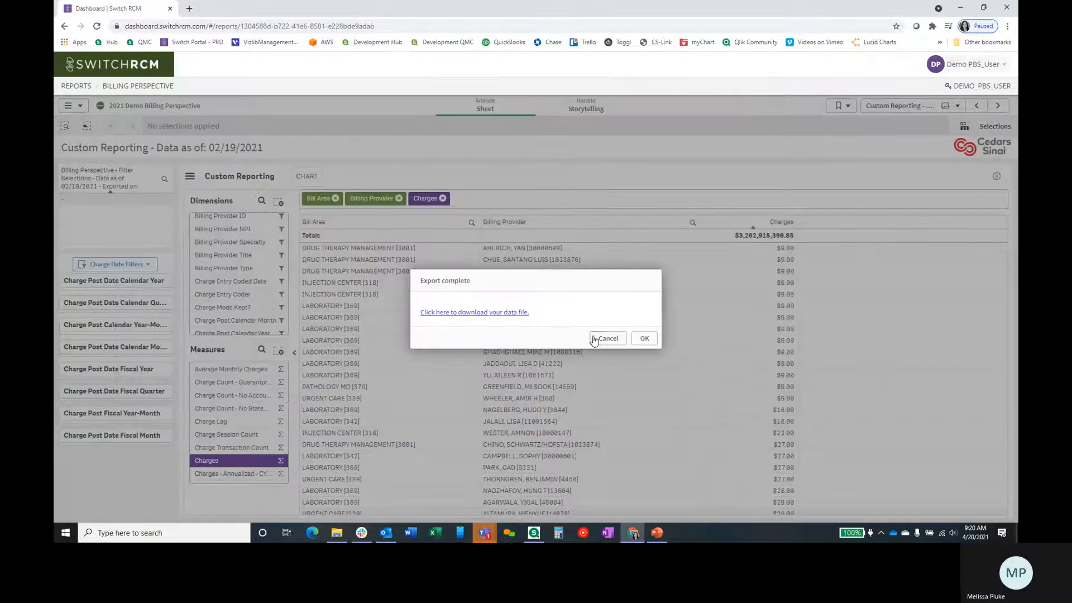
click(599, 344)
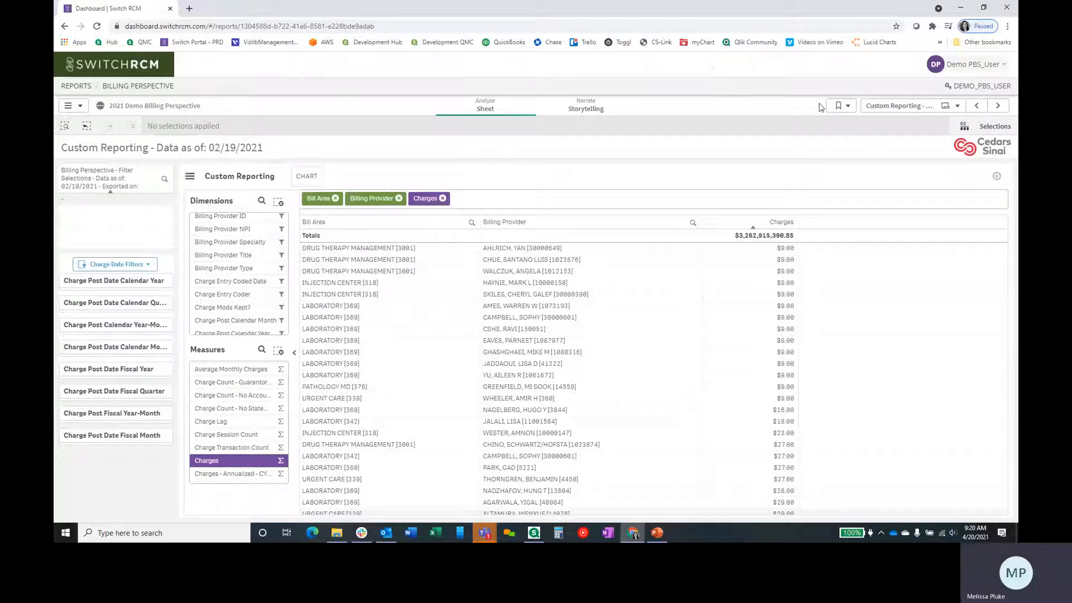
- Apply the "pivot table example" community bookmark and convert its table to a pivot table, updating the layout
click(846, 108)
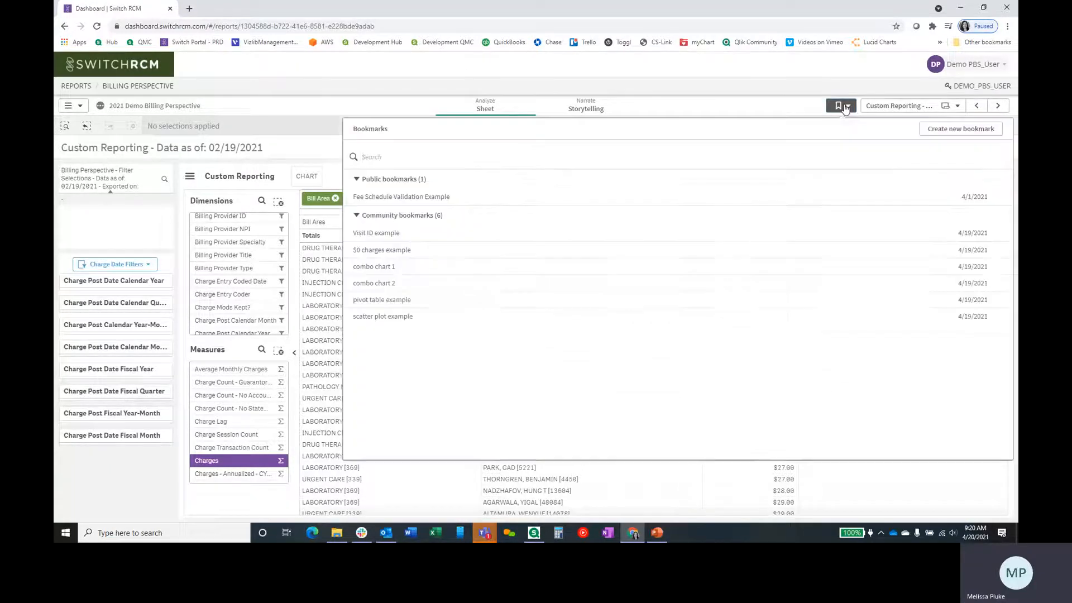
click(405, 304)
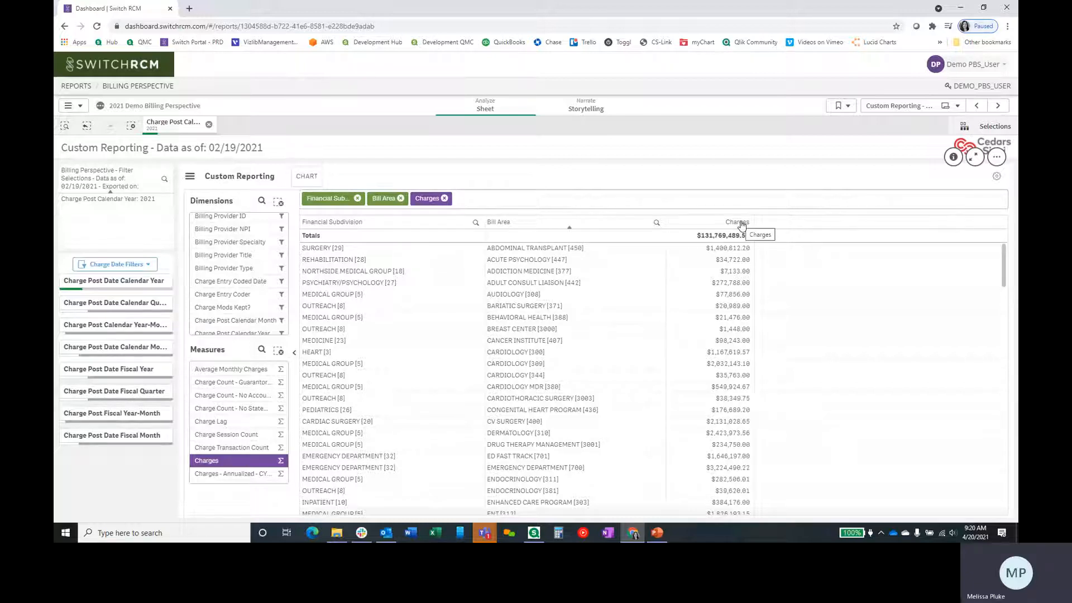
click(307, 177)
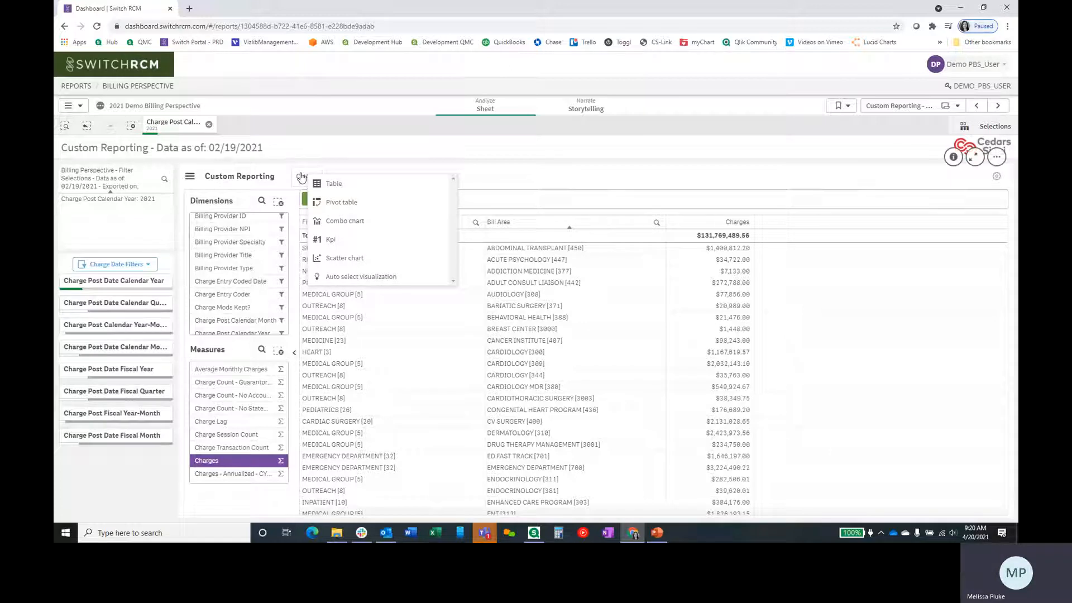
click(339, 204)
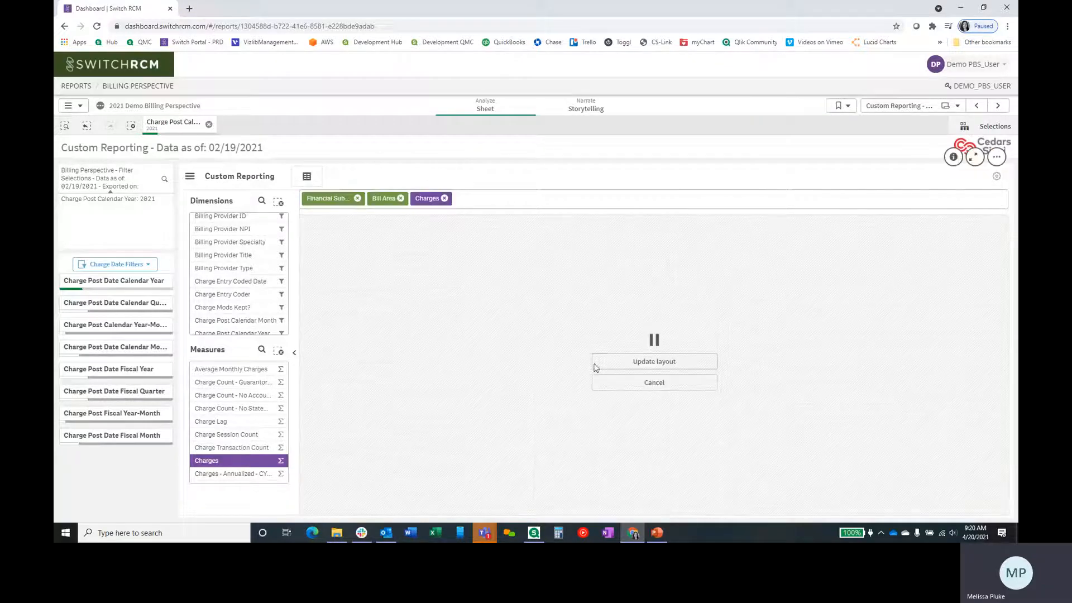
click(626, 363)
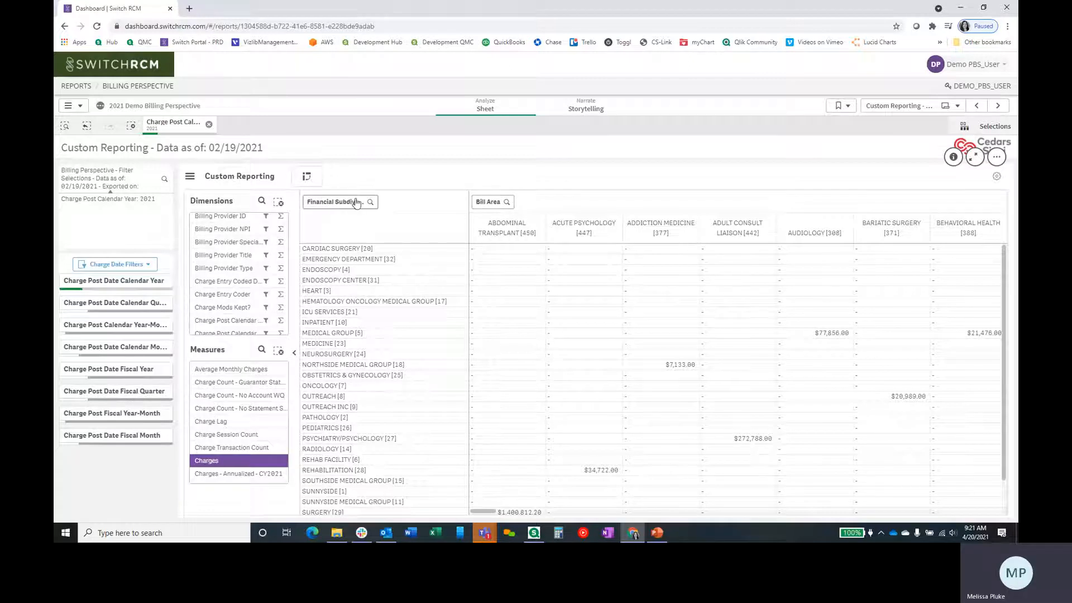
- Swap the pivot table's Financial Subdivision and Bill Area axes, and place both as row dimensions with Financial Subdivision first
drag(331, 205, 484, 207)
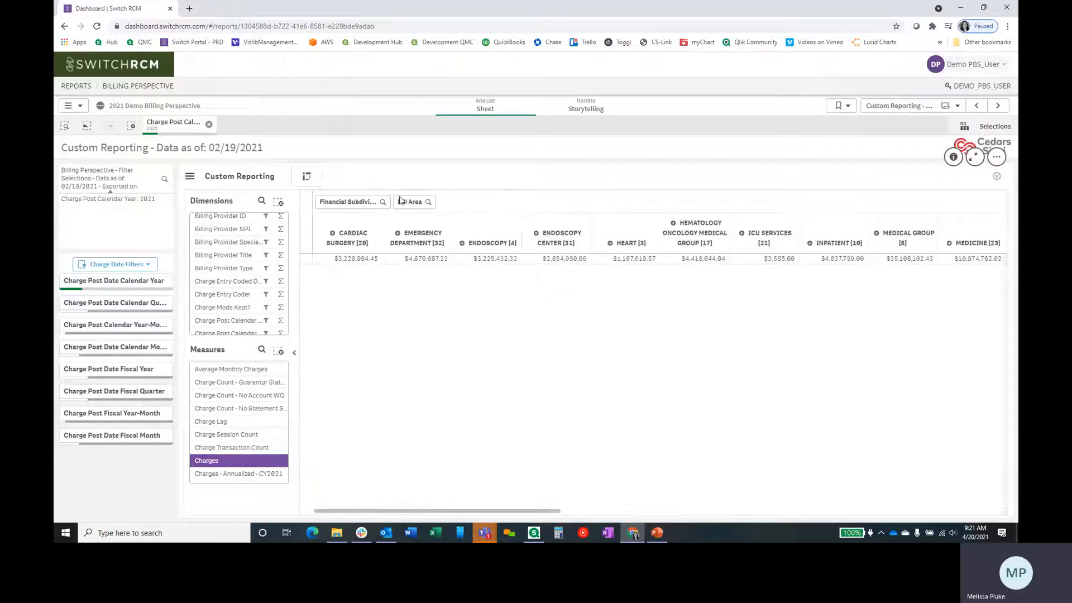
drag(413, 203, 309, 206)
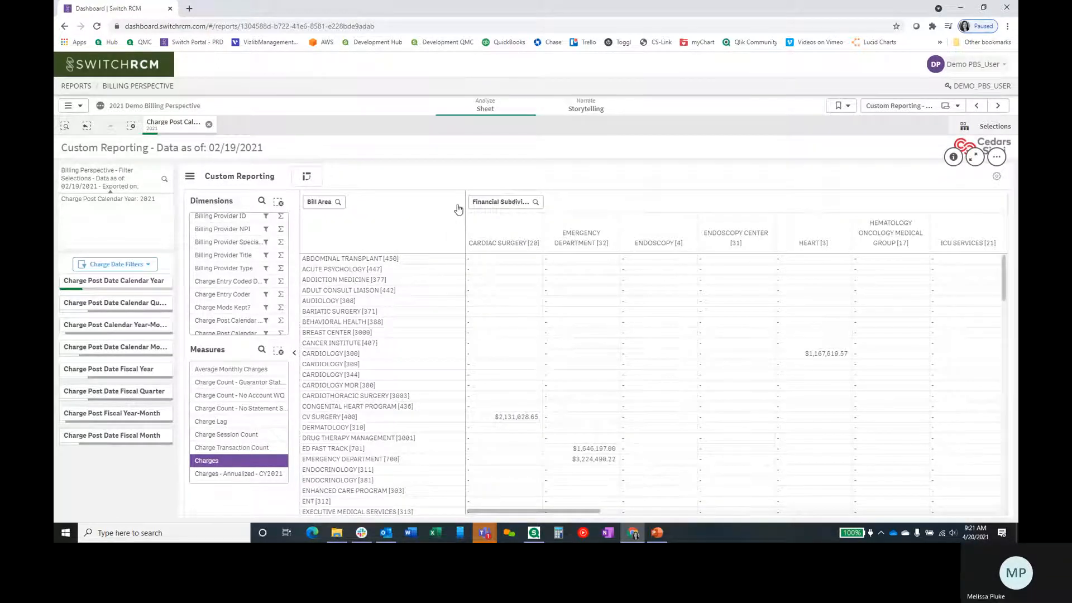
drag(484, 206, 391, 207)
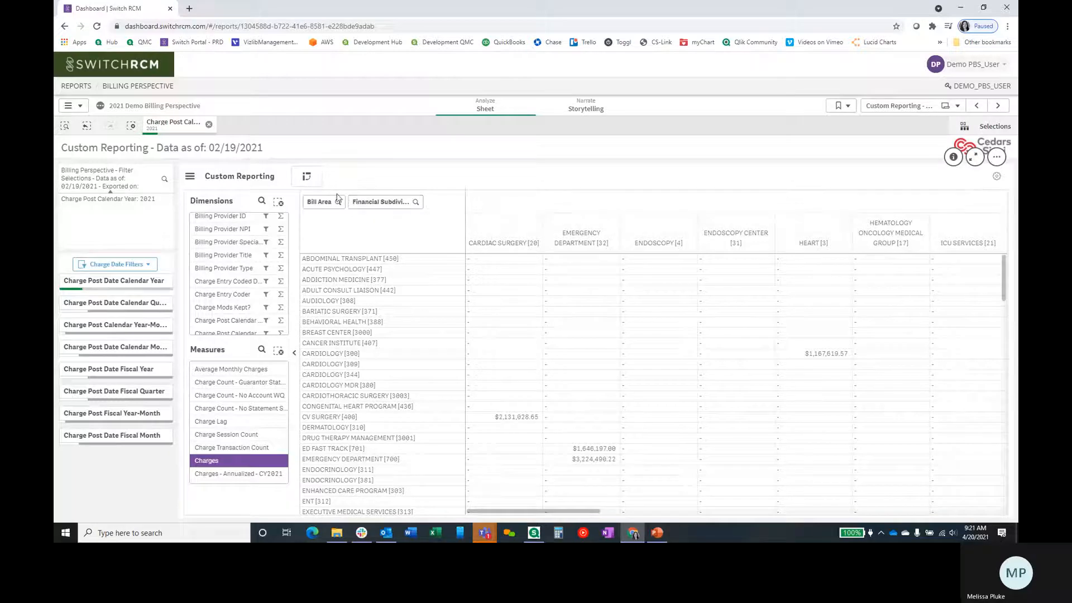
drag(323, 207, 421, 202)
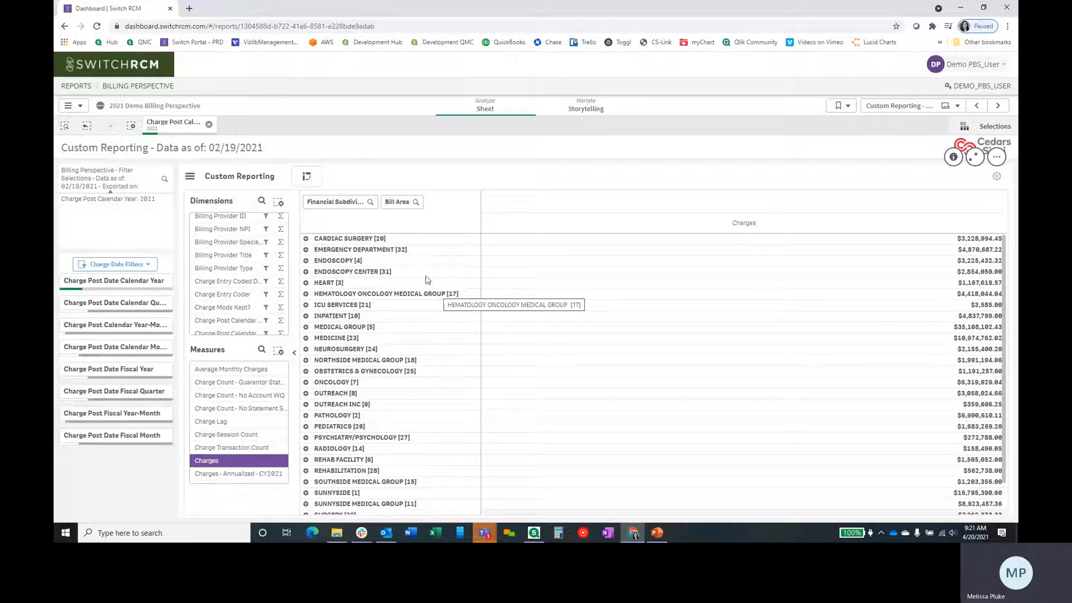
- Fully expand the pivot table and turn off row indentation
right_click(534, 296)
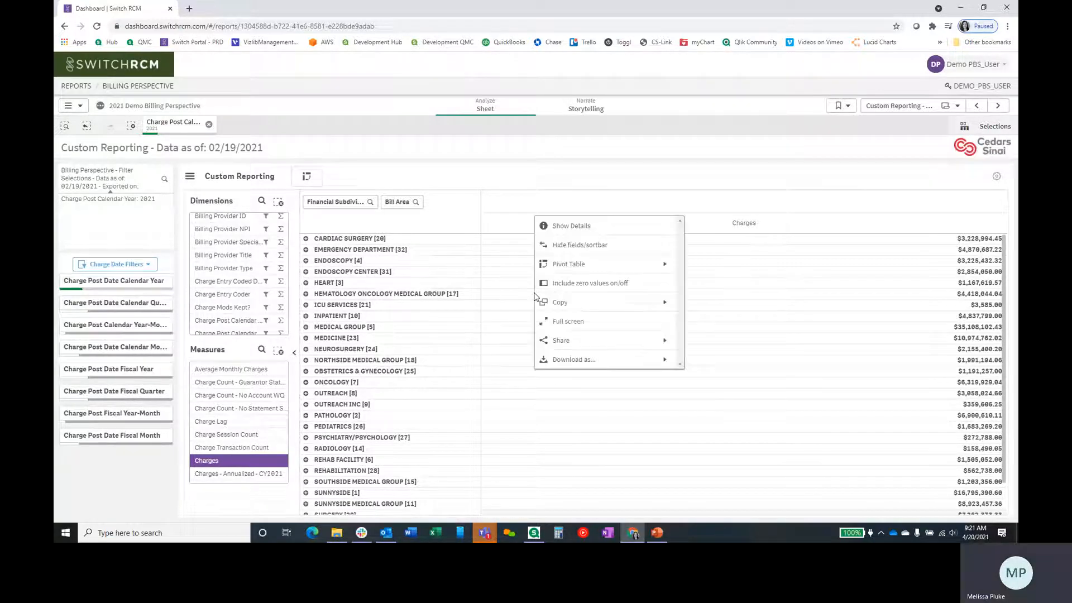
click(568, 271)
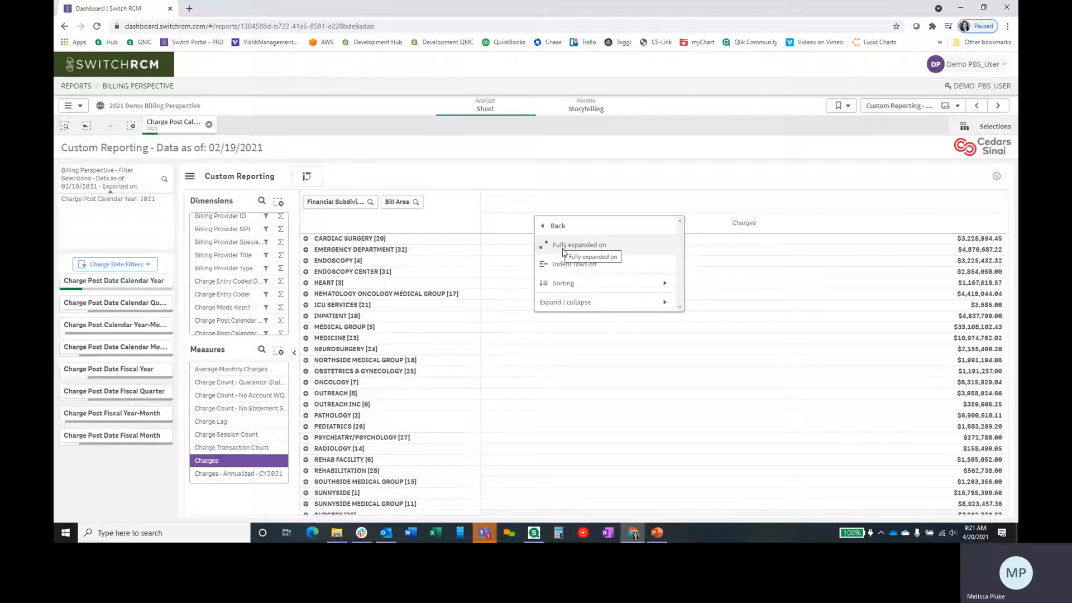
click(563, 250)
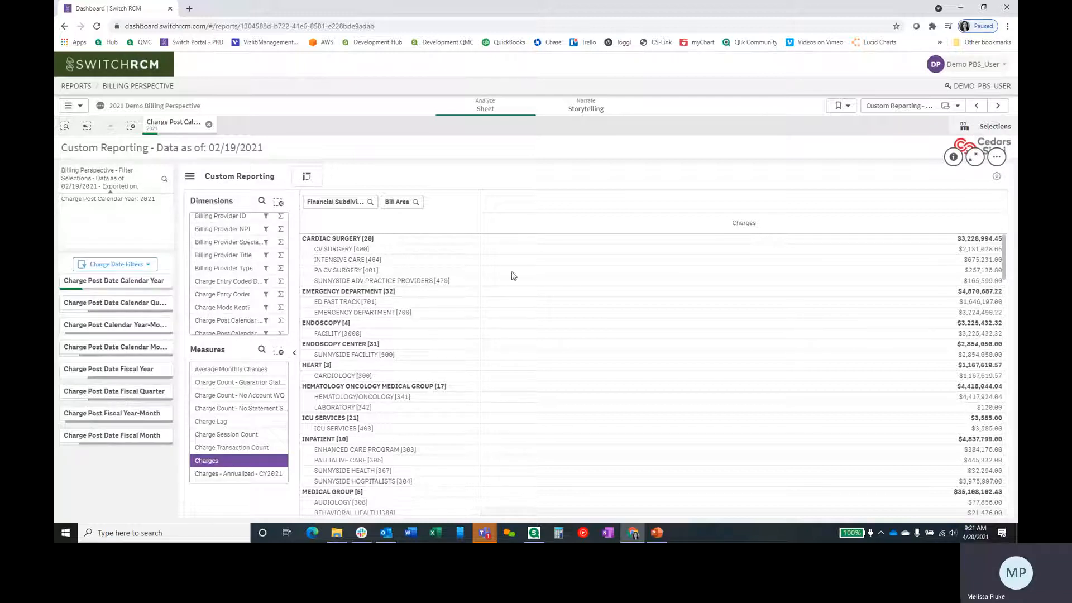
right_click(424, 261)
click(453, 232)
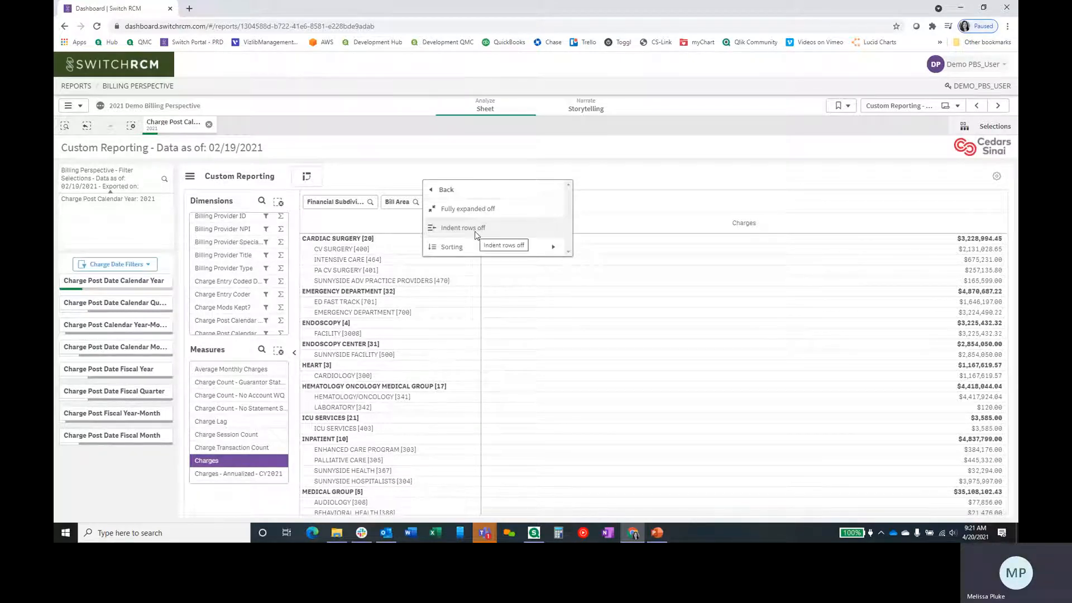
click(475, 231)
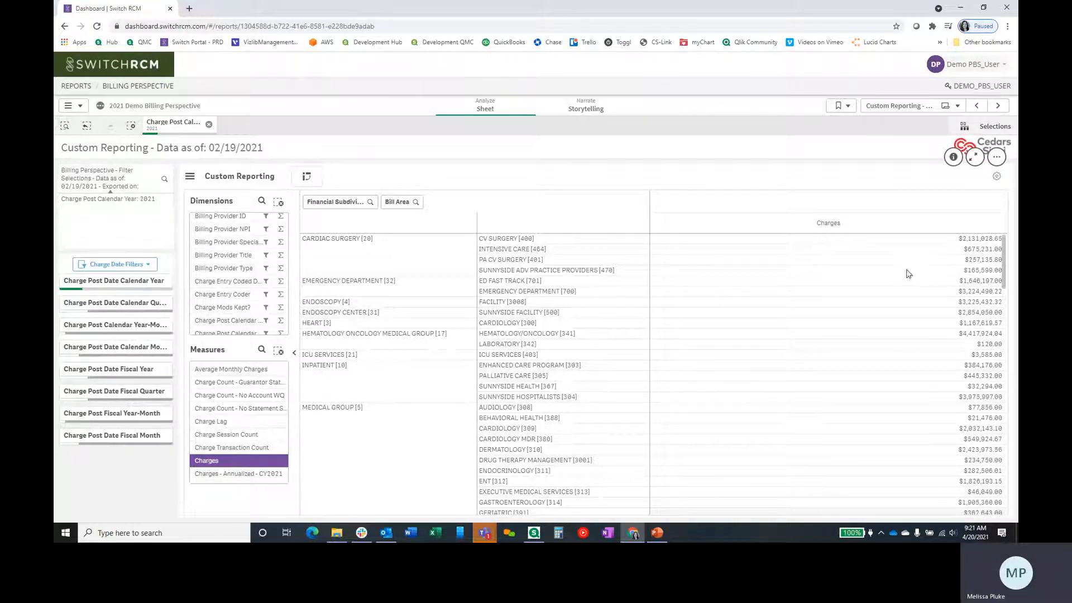
- Sort the pivot table by first measure descending, and restore the default sorting
right_click(511, 272)
click(552, 239)
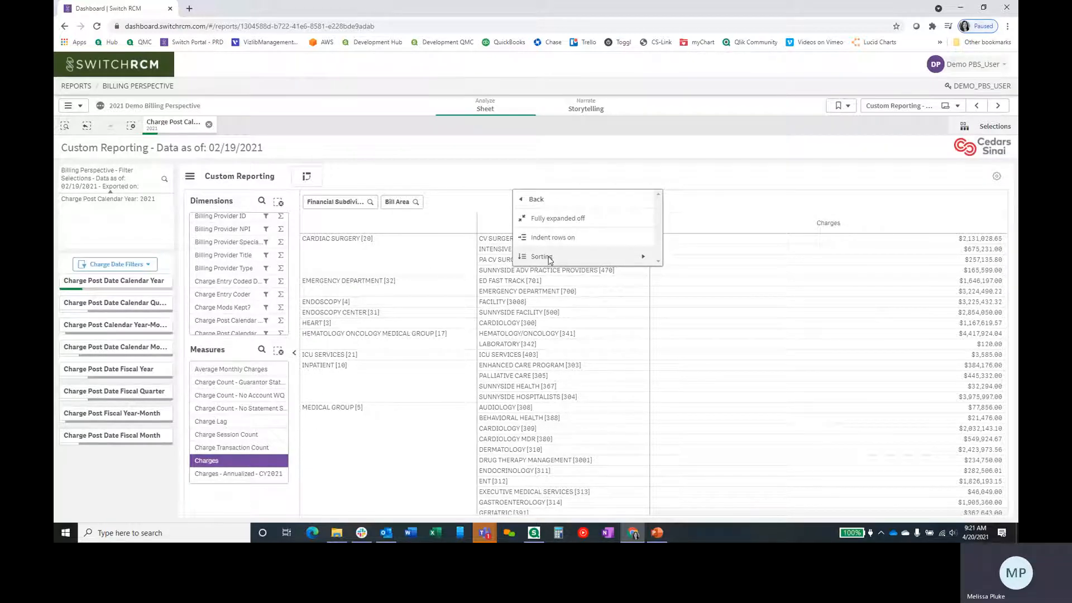
click(550, 258)
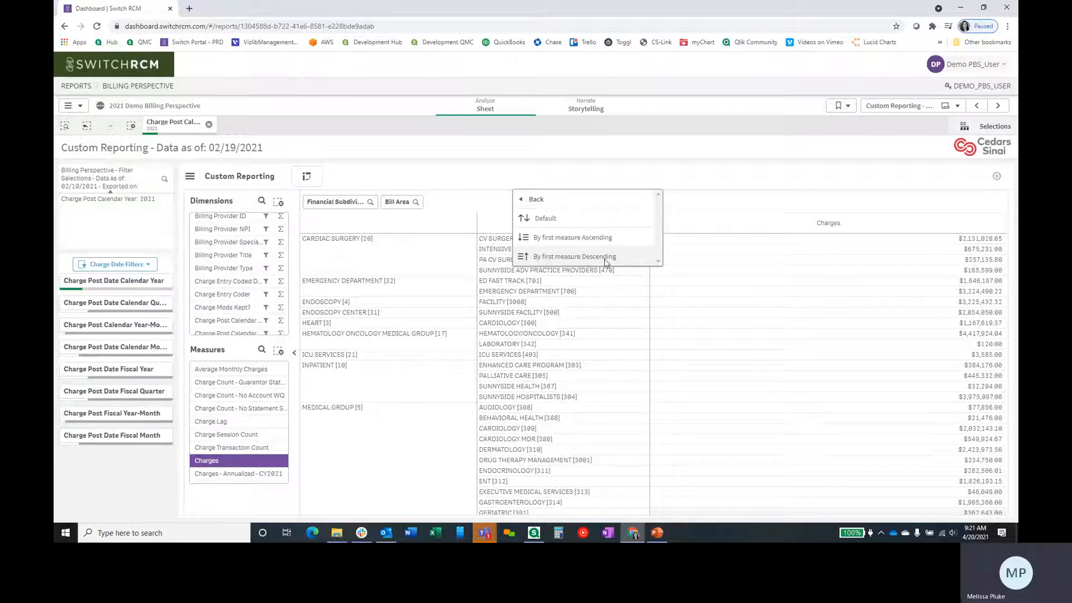
click(560, 260)
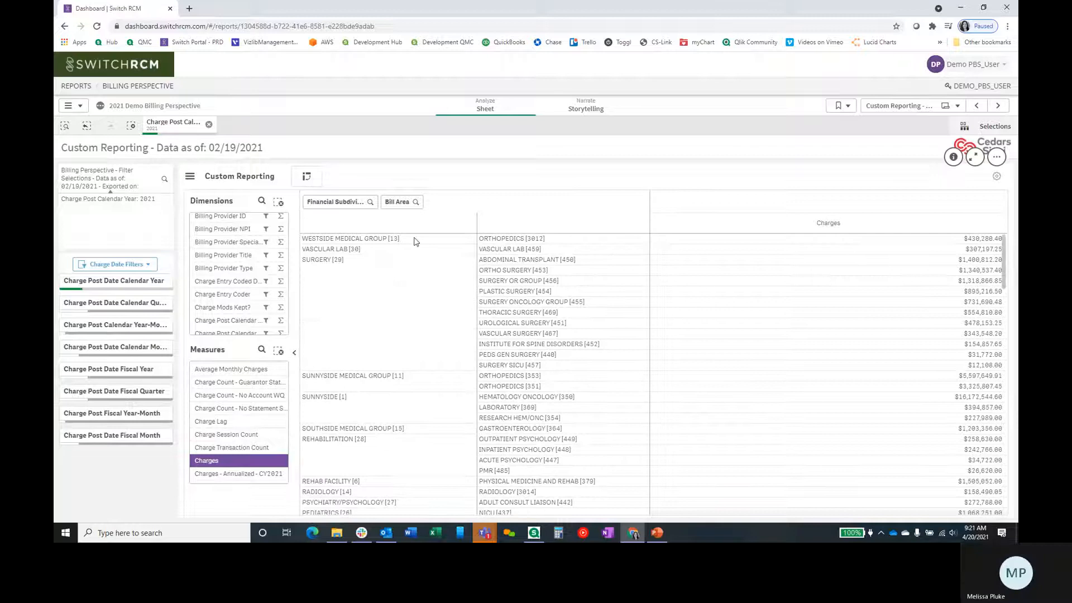
right_click(526, 278)
click(576, 251)
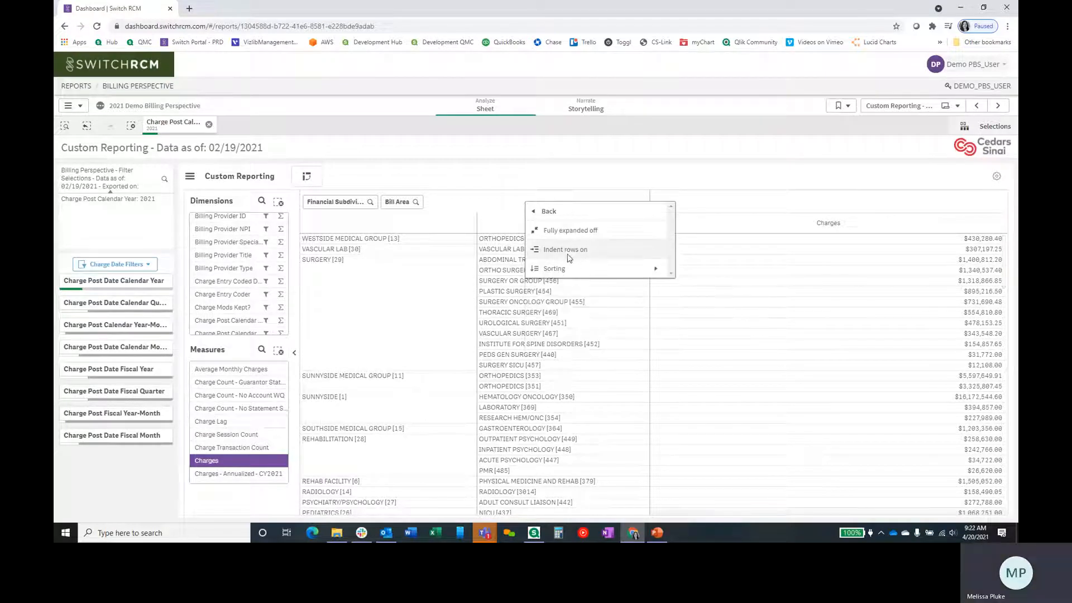
click(556, 269)
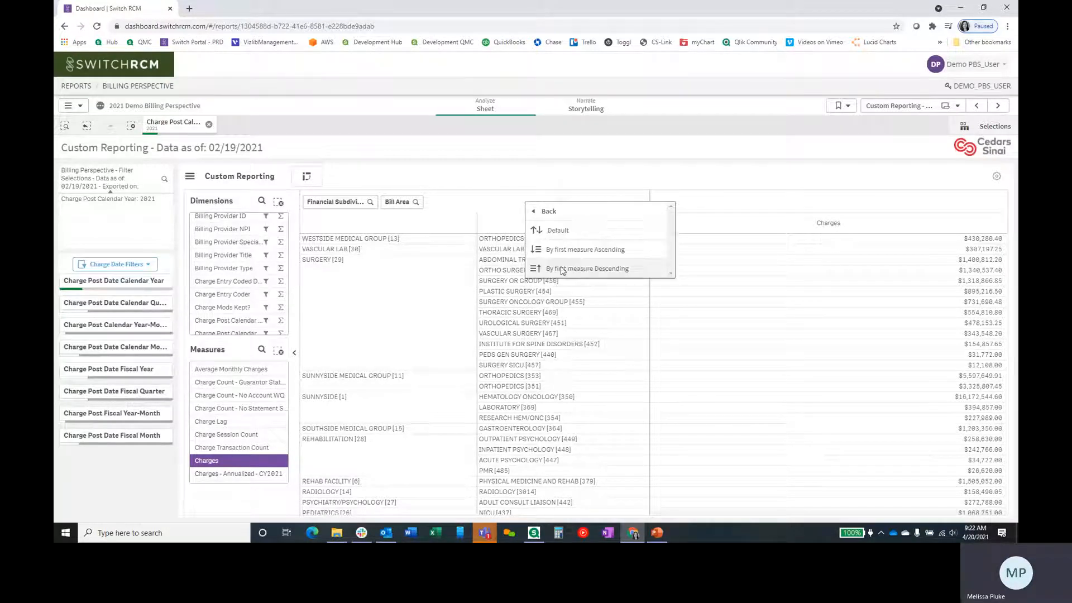
click(562, 234)
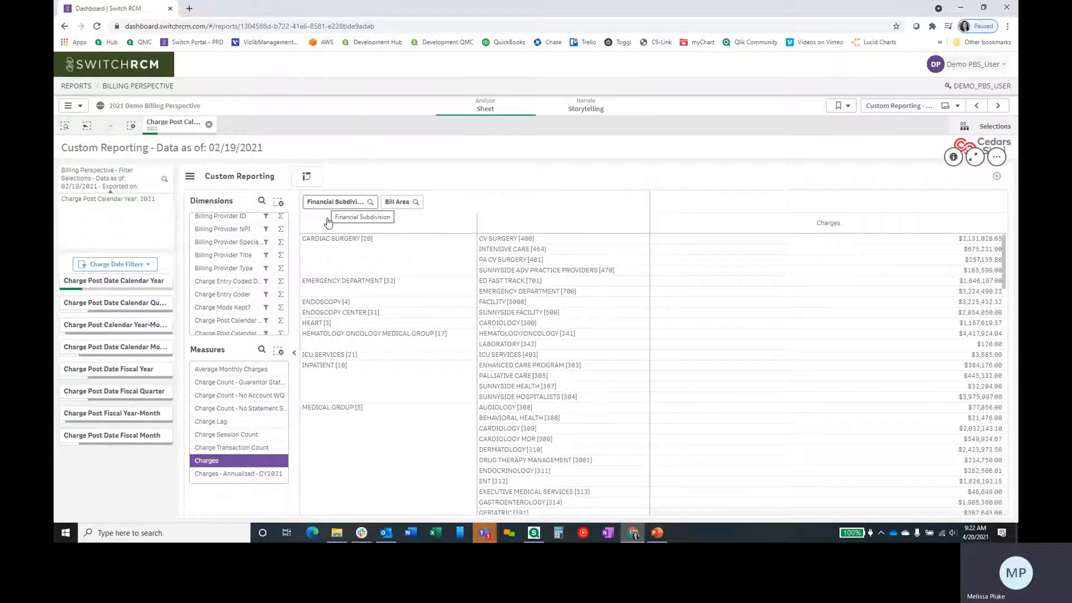
- Export the fully expanded pivot table's data and open the downloaded file in Excel
right_click(419, 289)
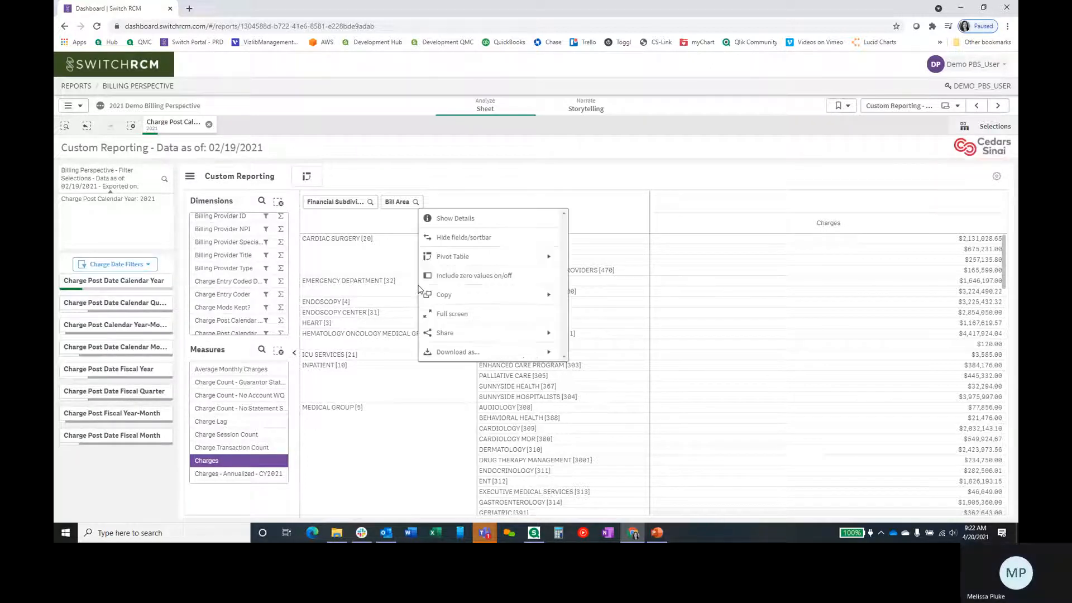
click(450, 352)
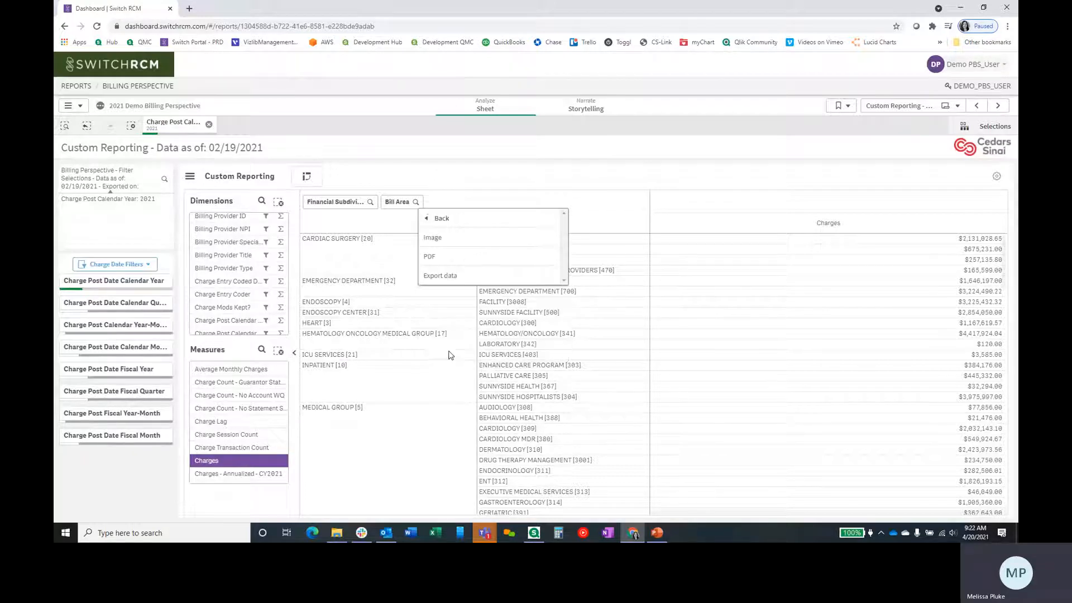
click(441, 275)
click(487, 312)
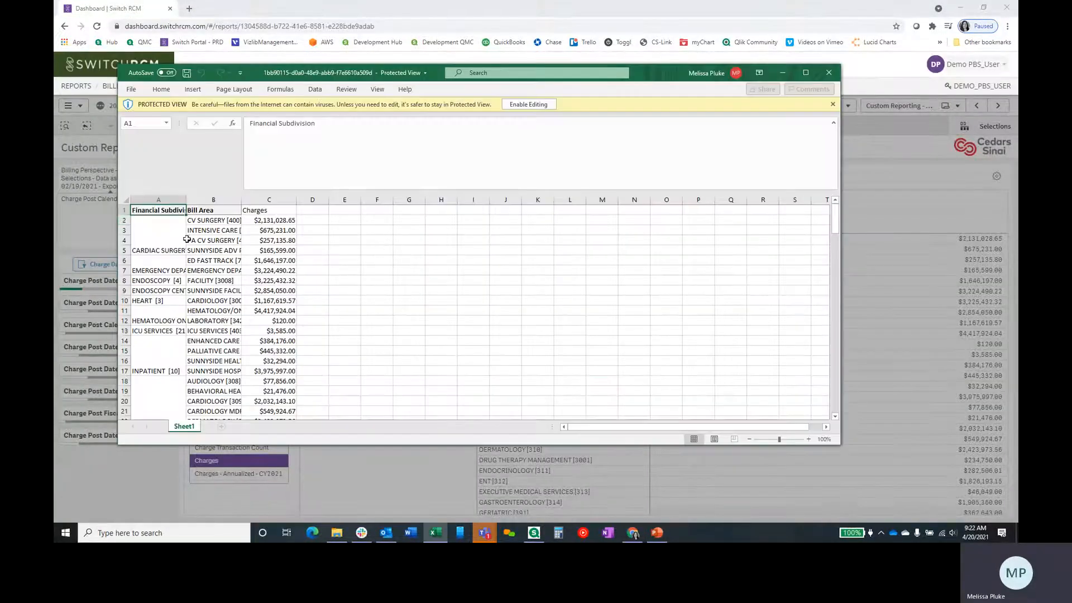
- Auto-fit the Bill Area and Financial Subdivision columns in the exported workbook, and close it along with the export dialog
double_click(243, 195)
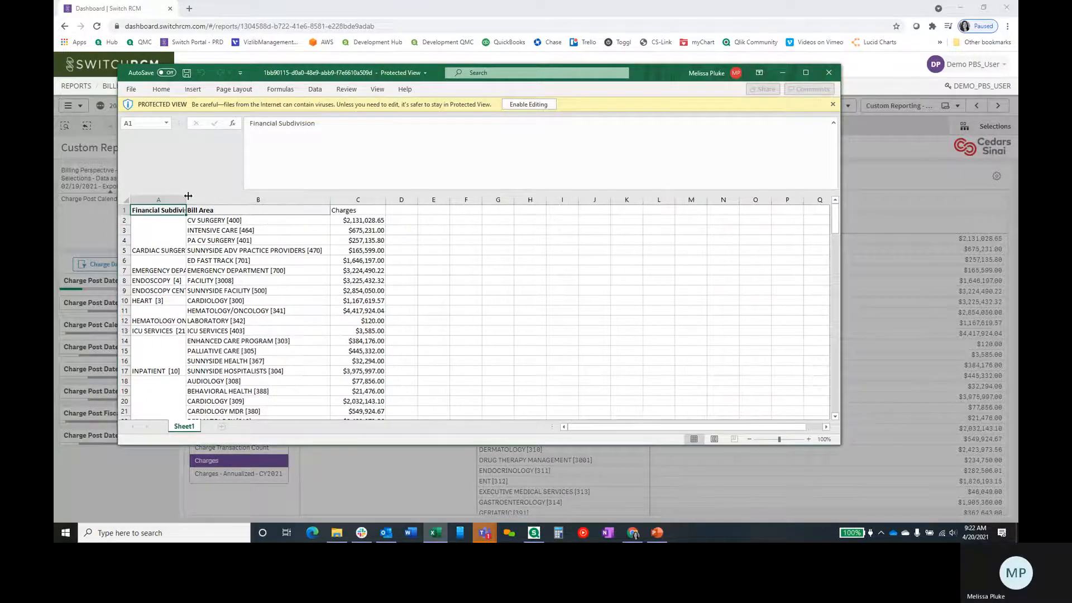
double_click(187, 199)
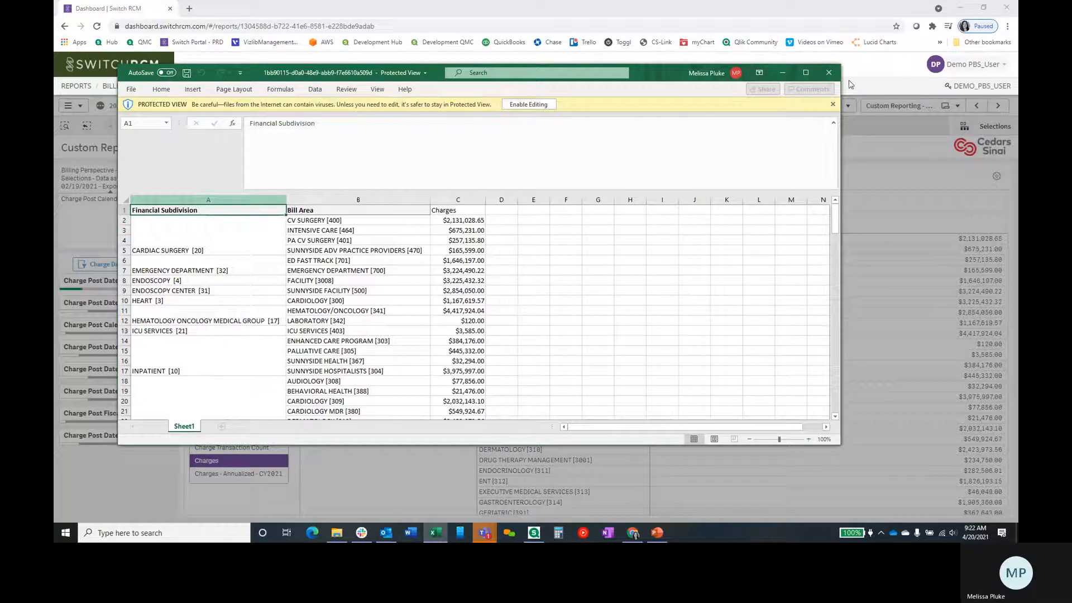
click(830, 73)
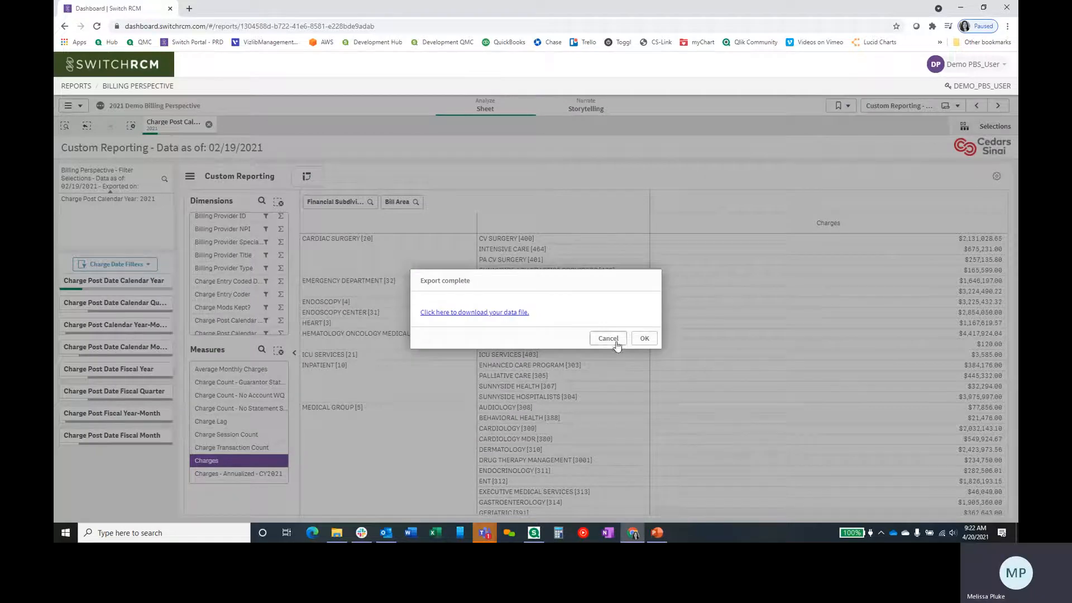
click(608, 338)
right_click(496, 278)
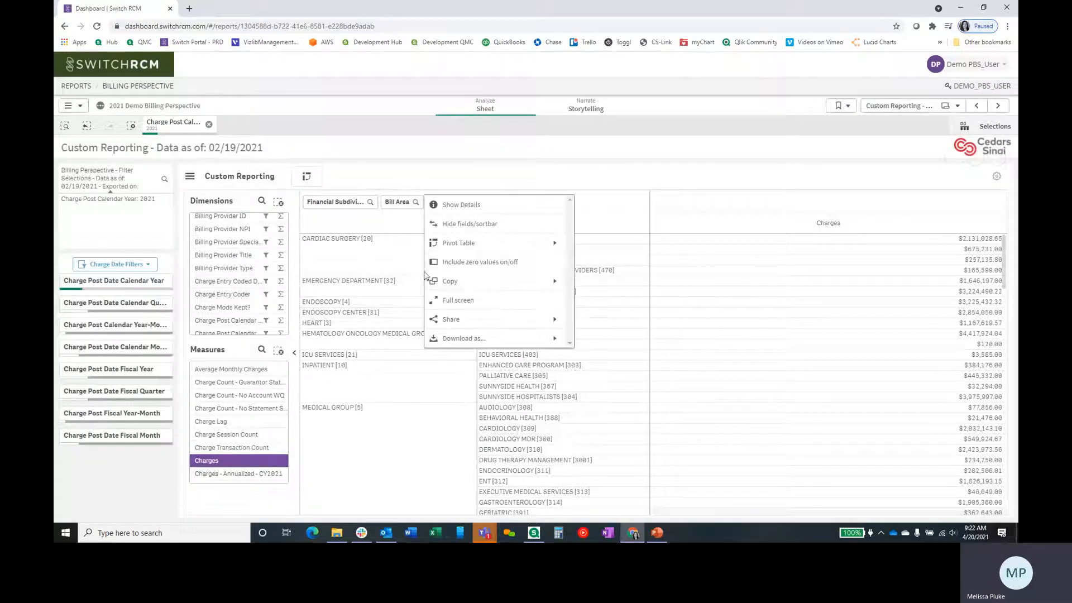
click(487, 232)
right_click(457, 258)
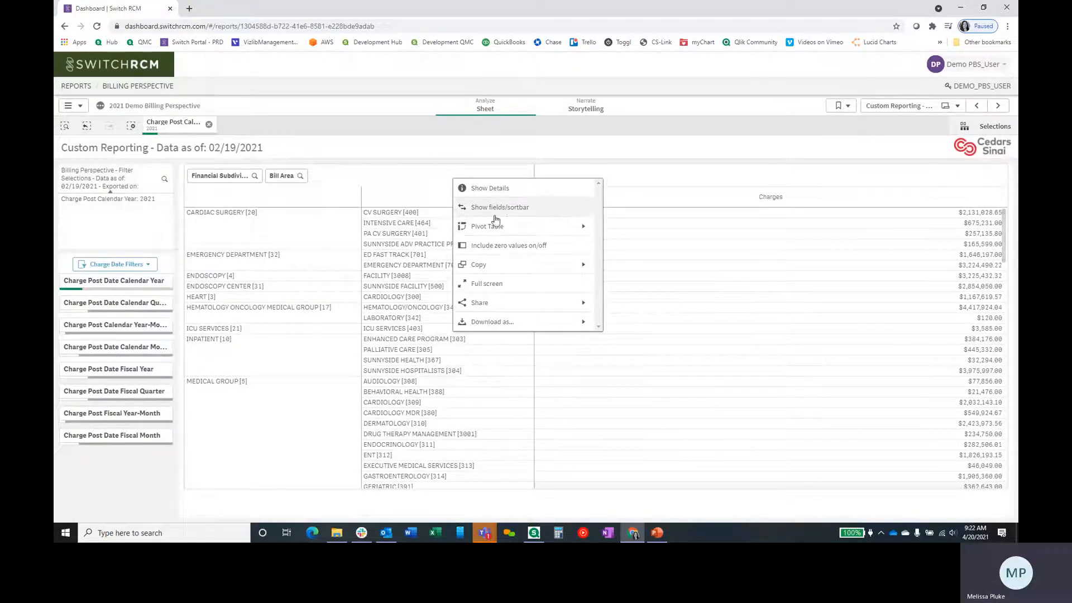
click(495, 219)
- Turn off full expansion of the pivot table to collapse its rows to Financial Subdivision
right_click(494, 273)
click(544, 241)
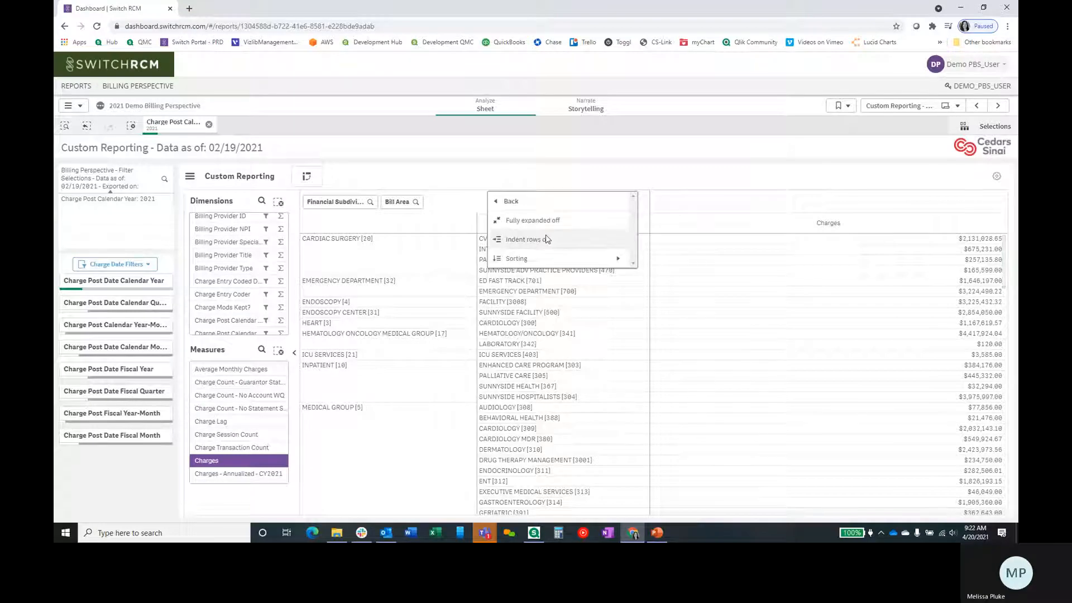
click(533, 220)
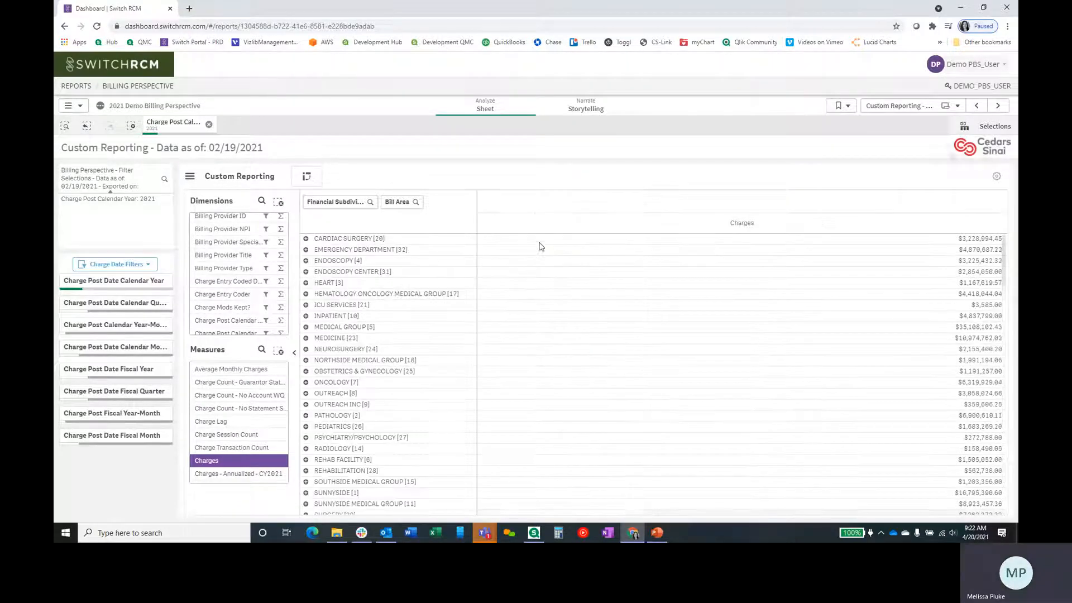
- Export the collapsed pivot table's data, open the downloaded file in Excel, and close it along with the export dialog
right_click(424, 199)
click(456, 342)
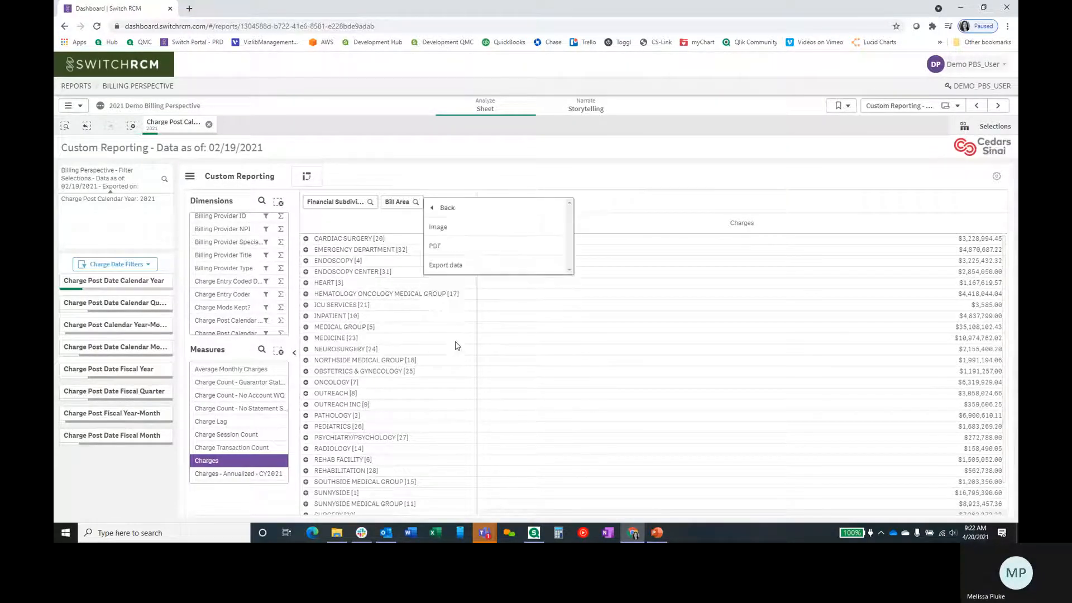
click(461, 266)
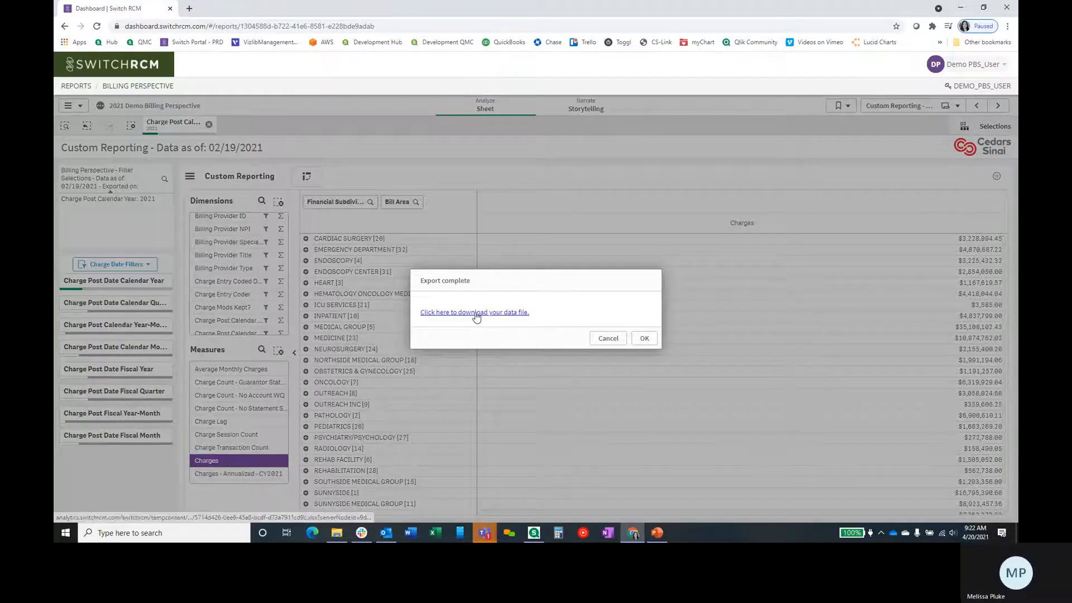
click(475, 313)
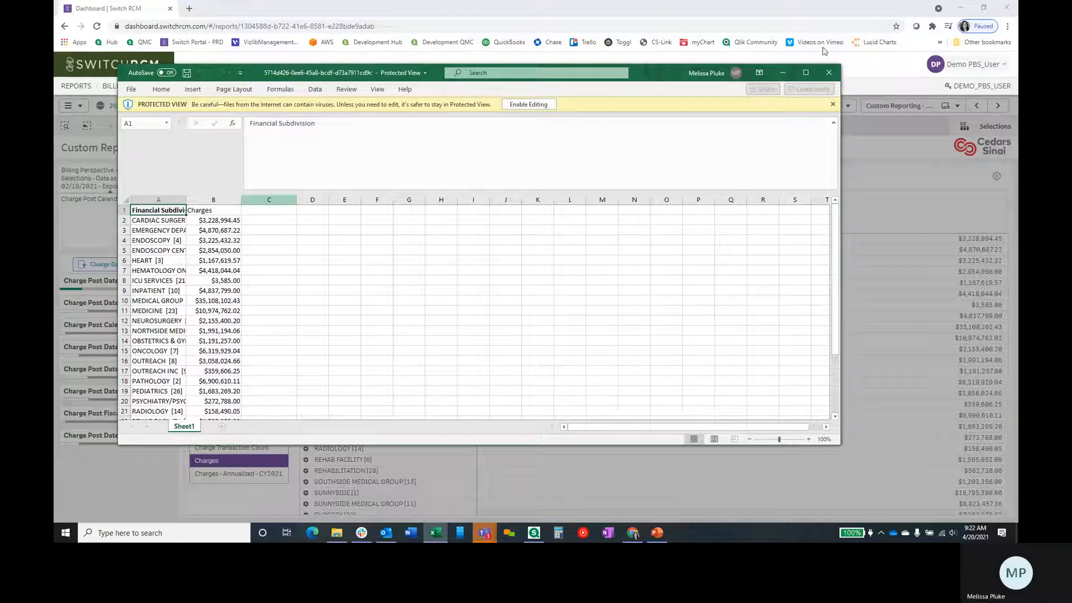
click(829, 72)
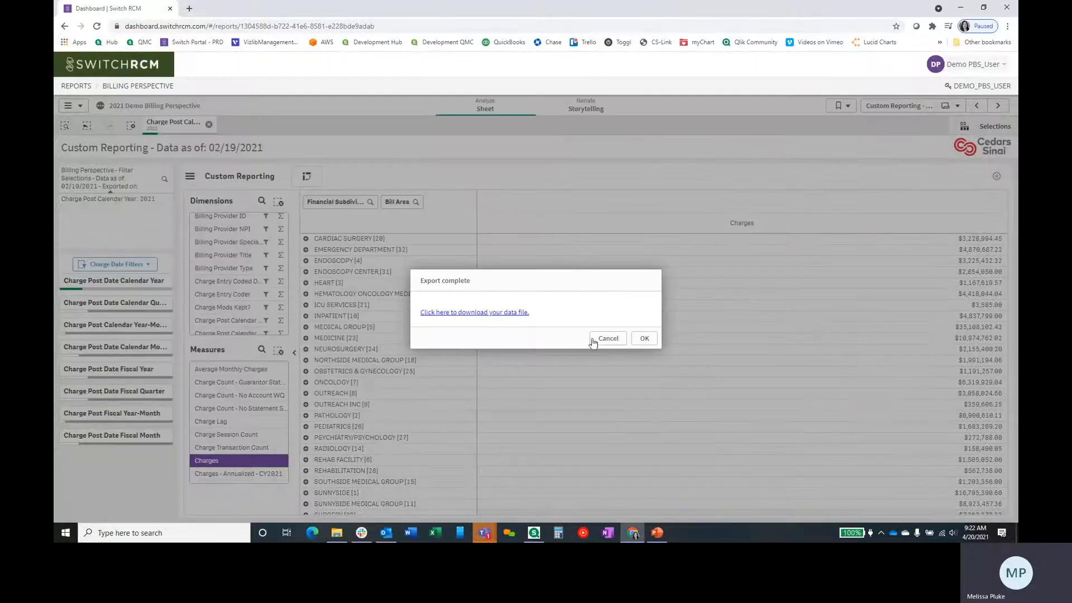
click(593, 342)
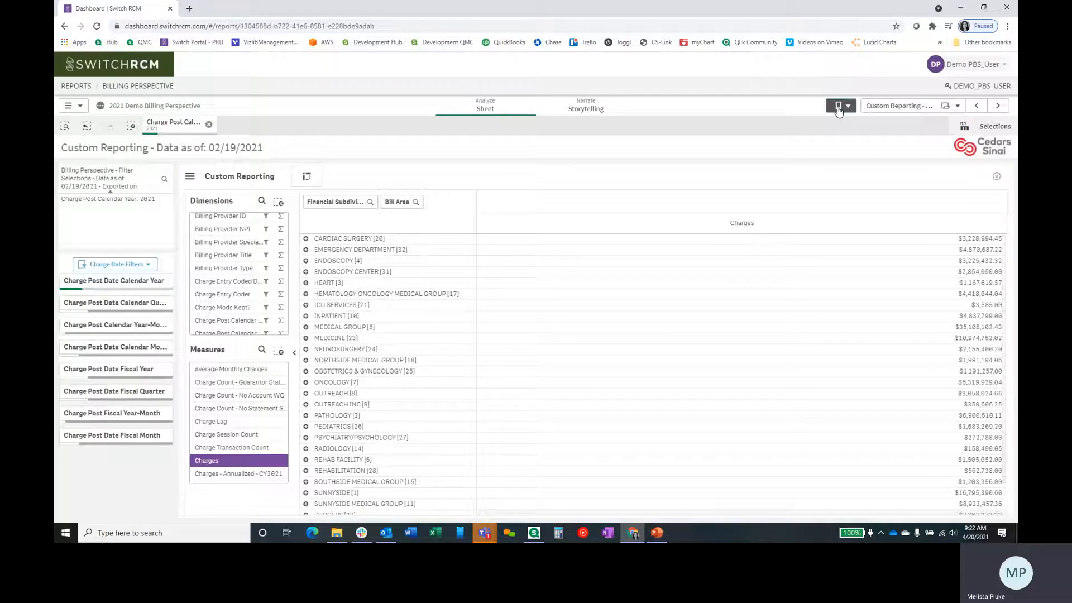
- Build a scatter chart from the "scatter plot example" community bookmark, and swap its measures so Charges comes before Visit Count
click(838, 107)
click(360, 317)
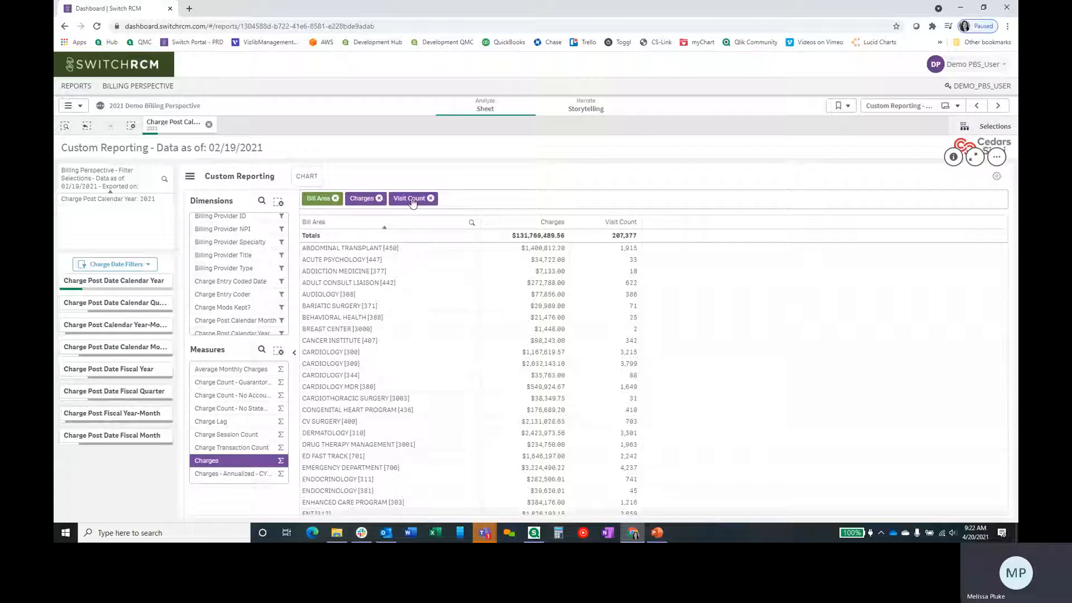
click(307, 178)
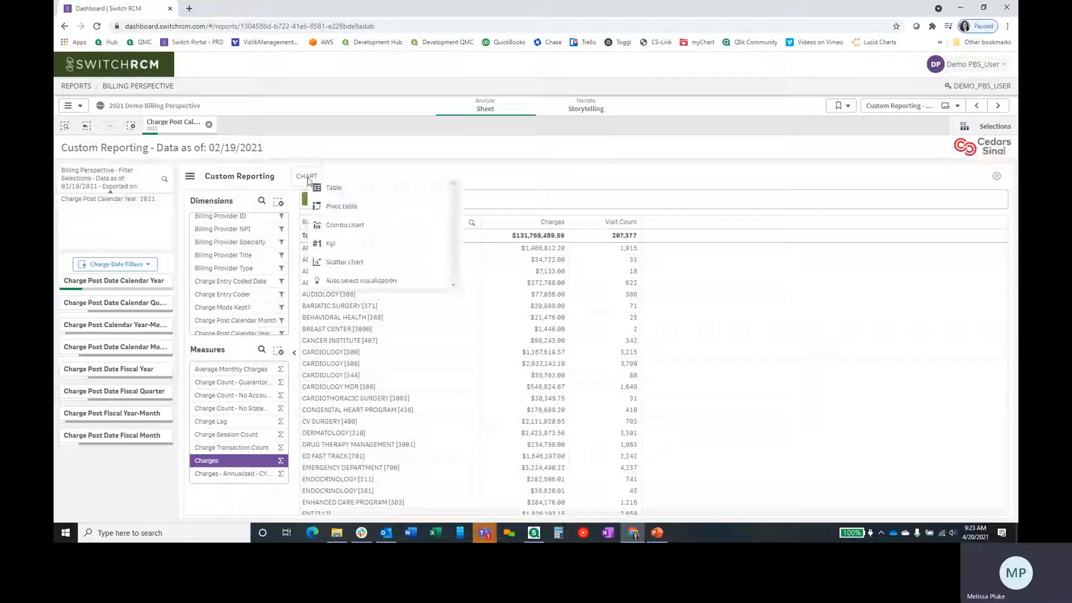
click(329, 268)
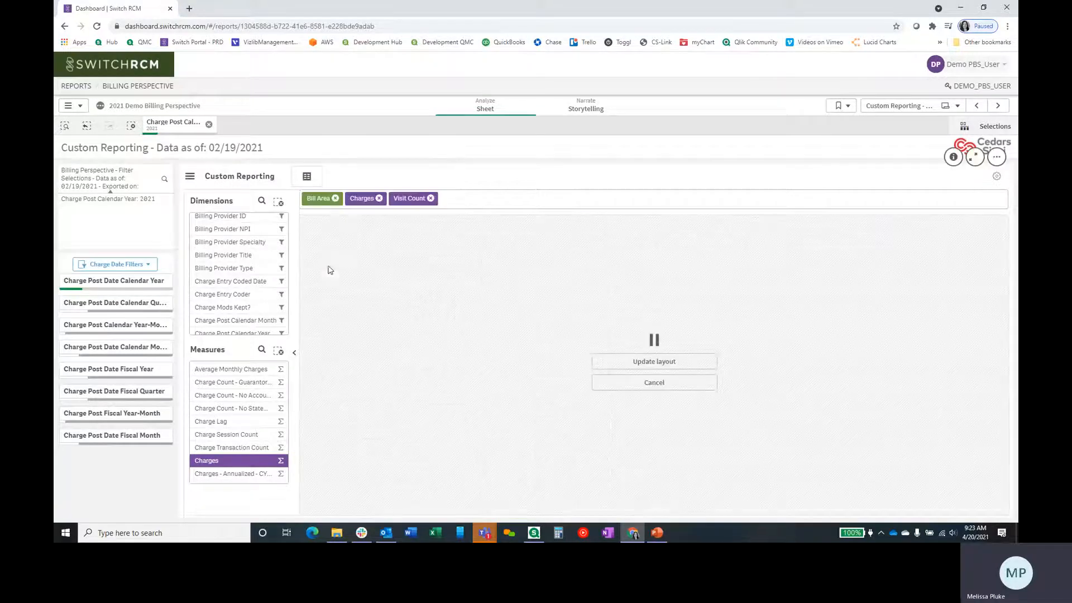
click(615, 363)
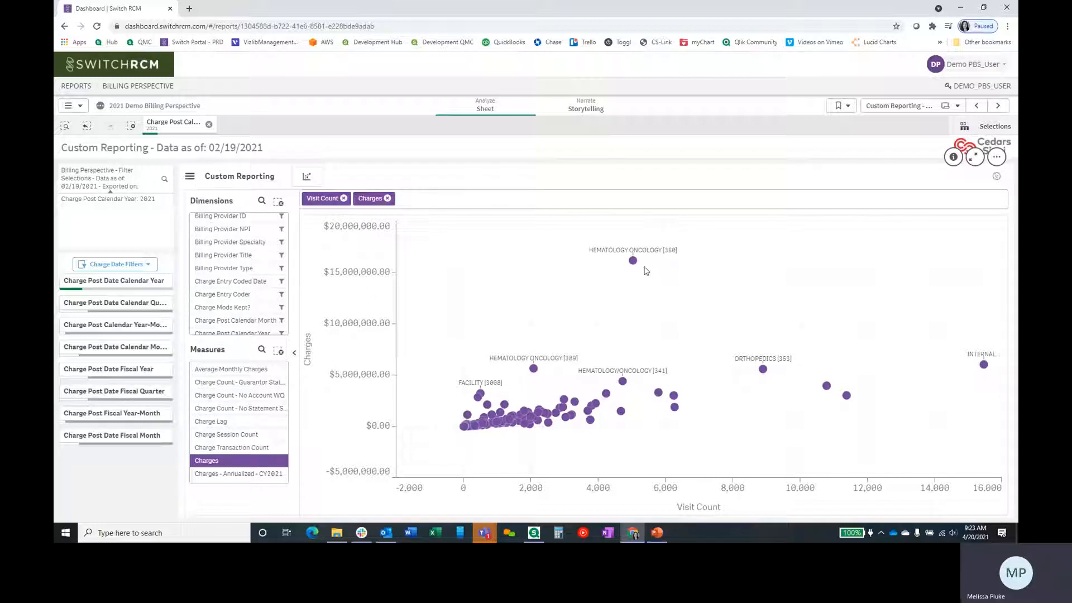
drag(327, 200, 378, 202)
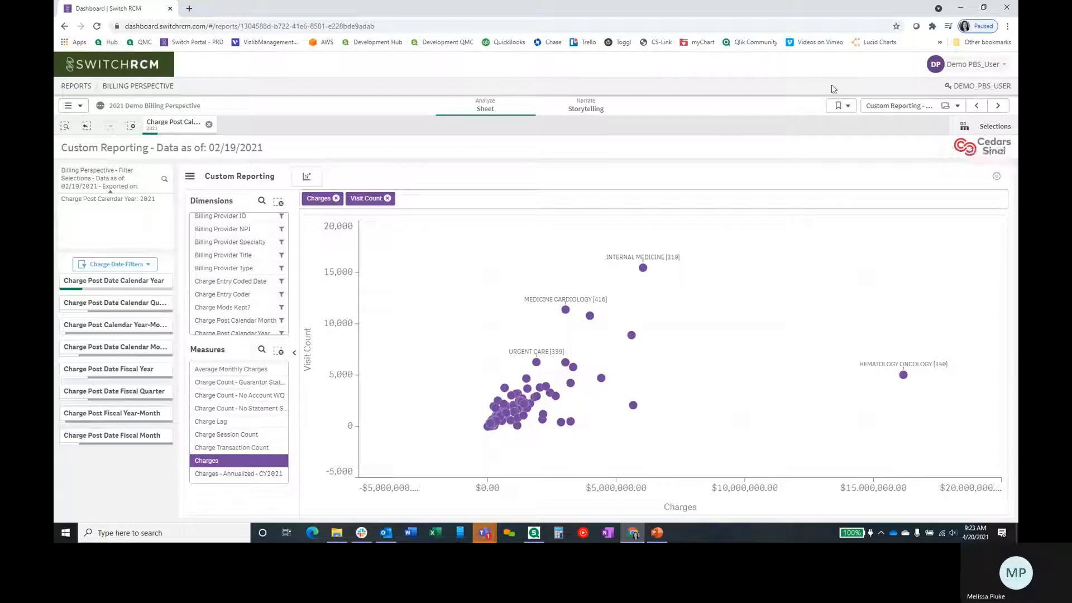
- Apply the "combo chart 1" community bookmark and convert its table to a combo chart
click(840, 105)
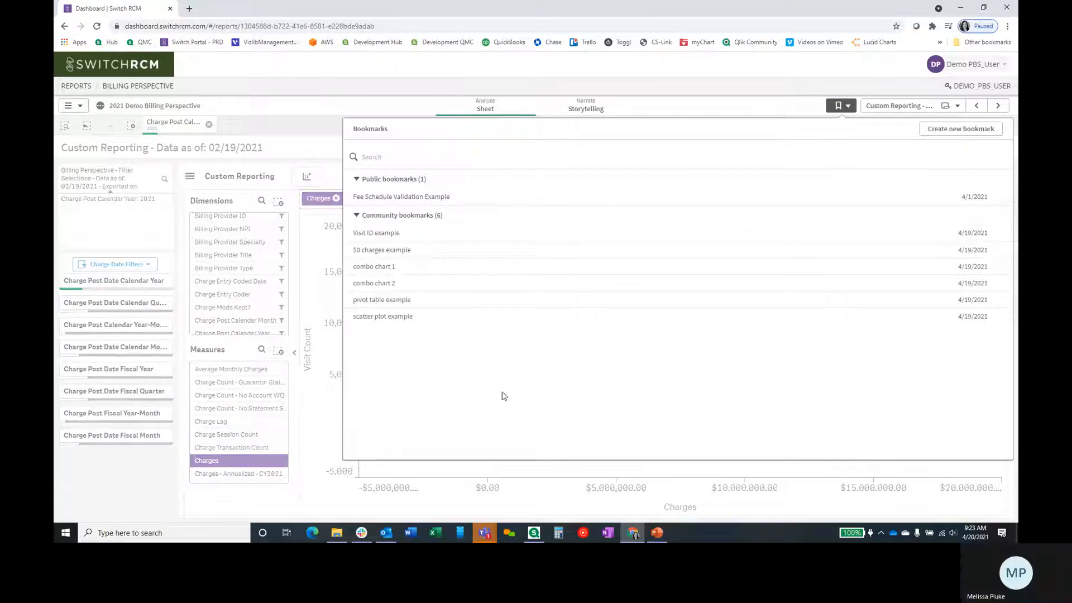
click(375, 268)
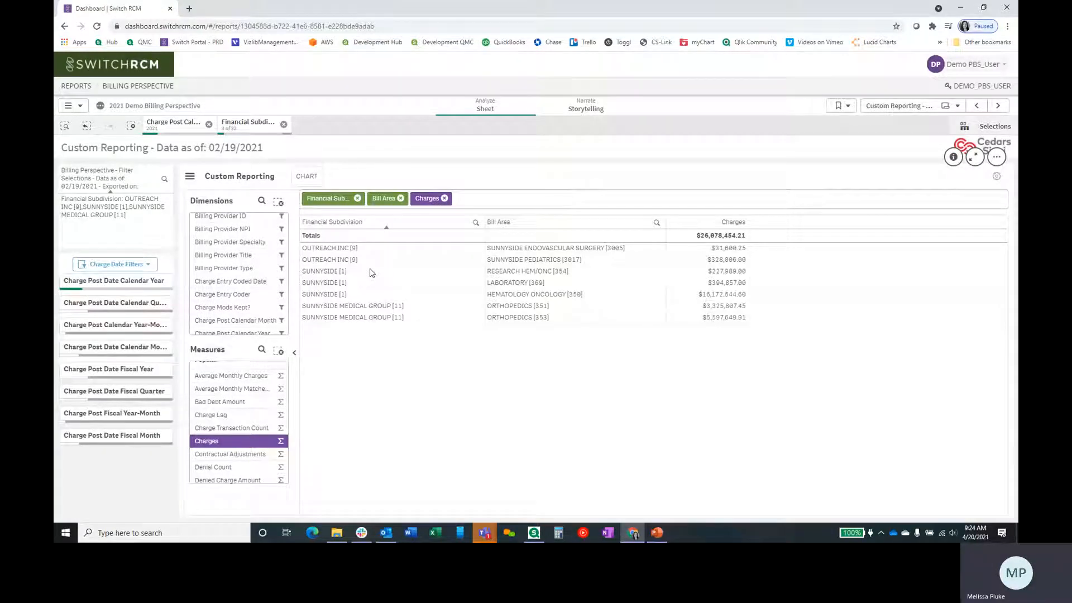
click(307, 176)
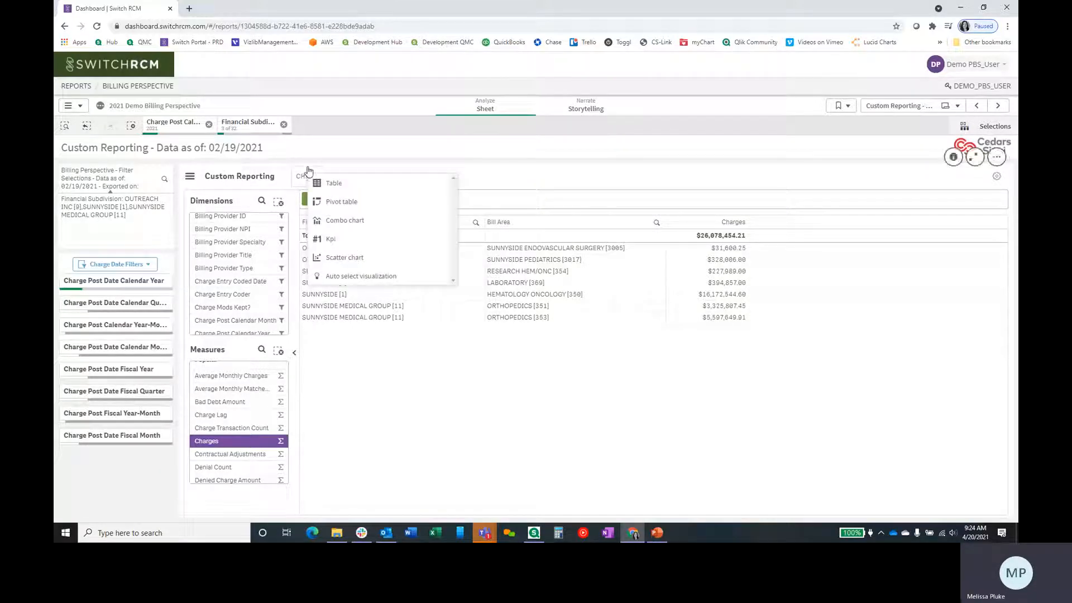
click(439, 163)
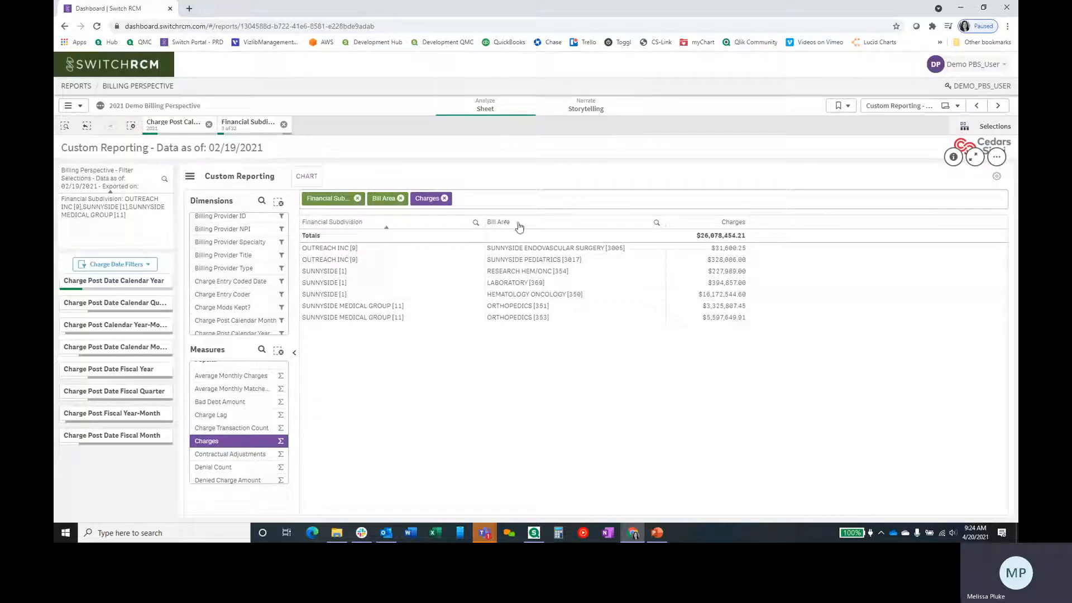
click(308, 178)
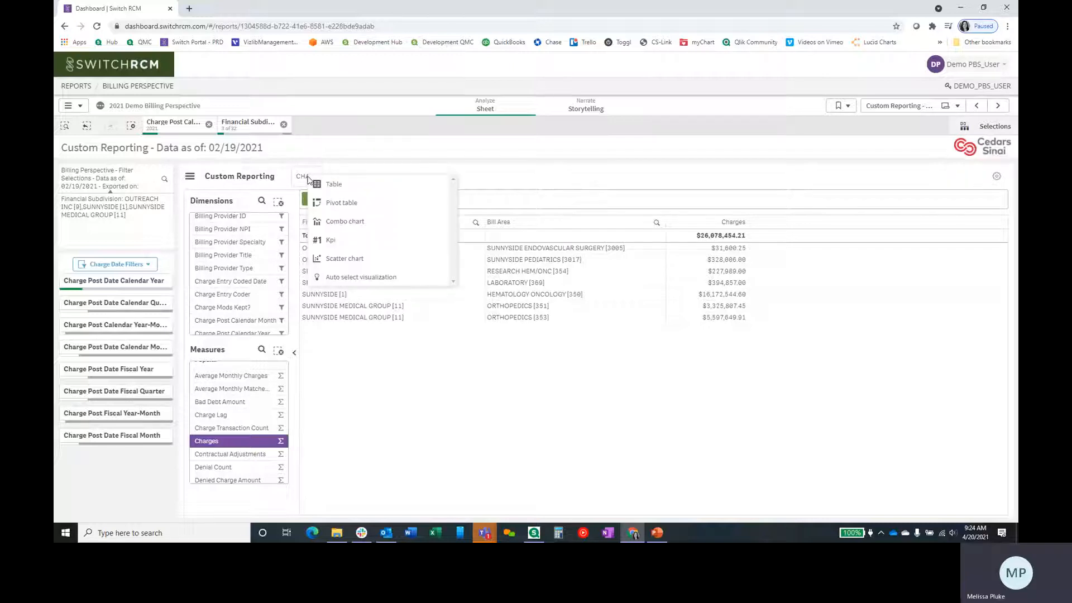
click(327, 223)
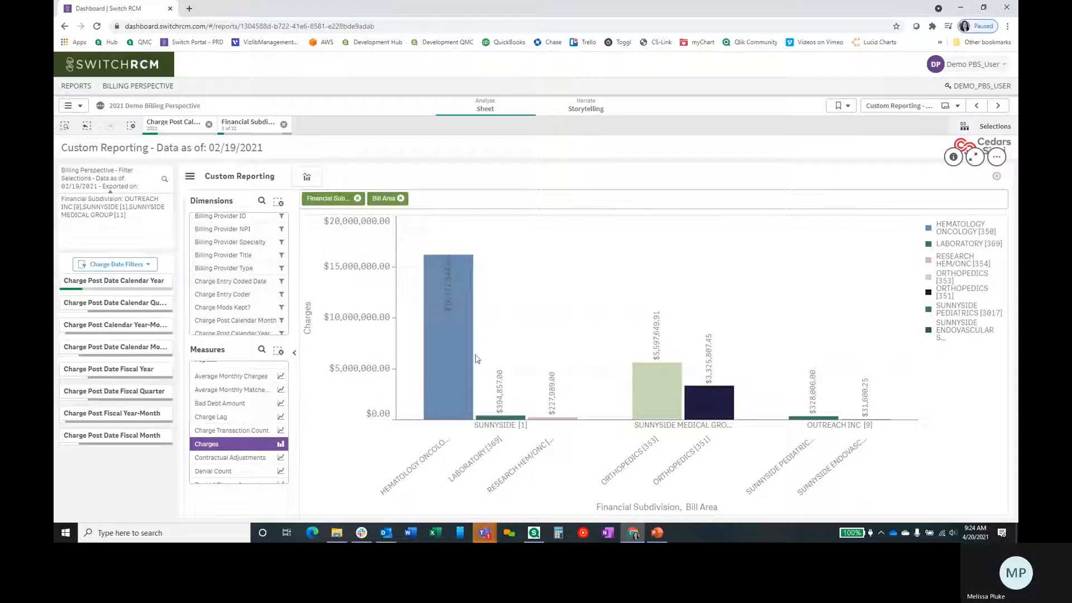
- Hide the combo chart's bar data labels, and show them again
mouse_move(450, 275)
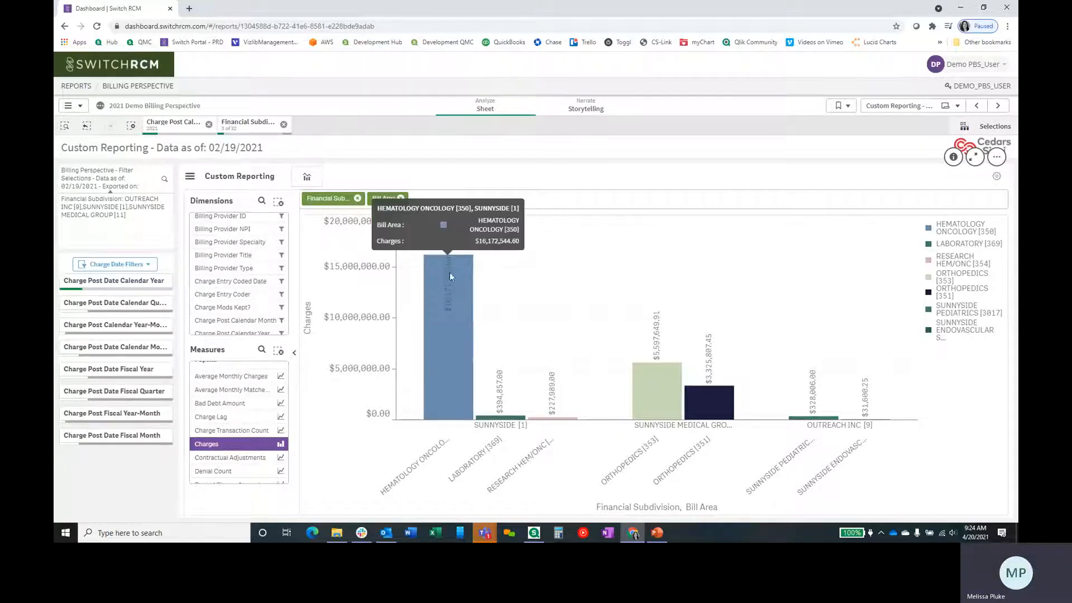
right_click(578, 252)
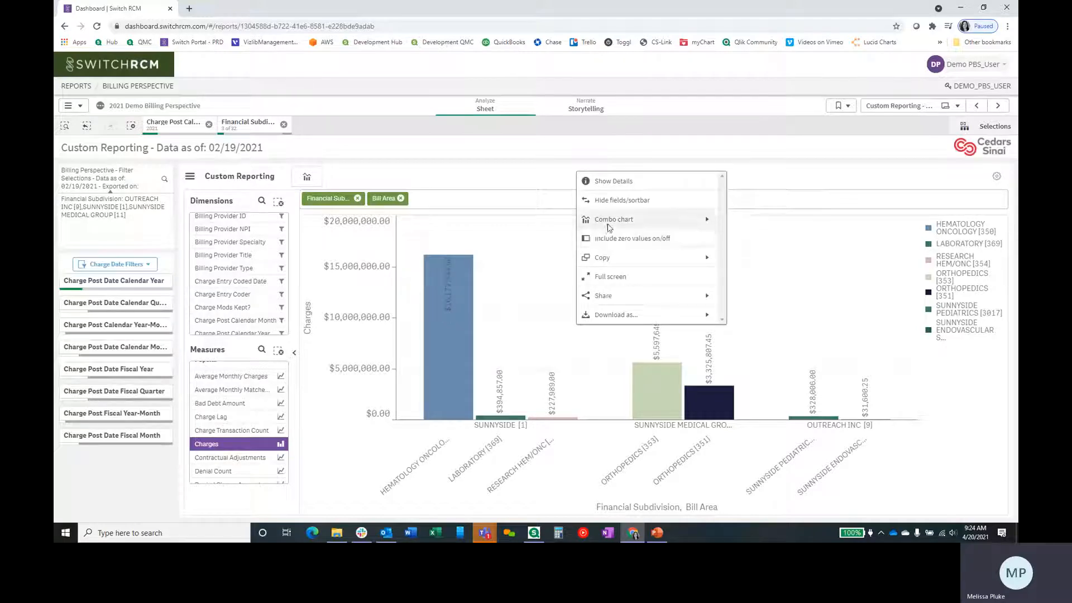
click(608, 225)
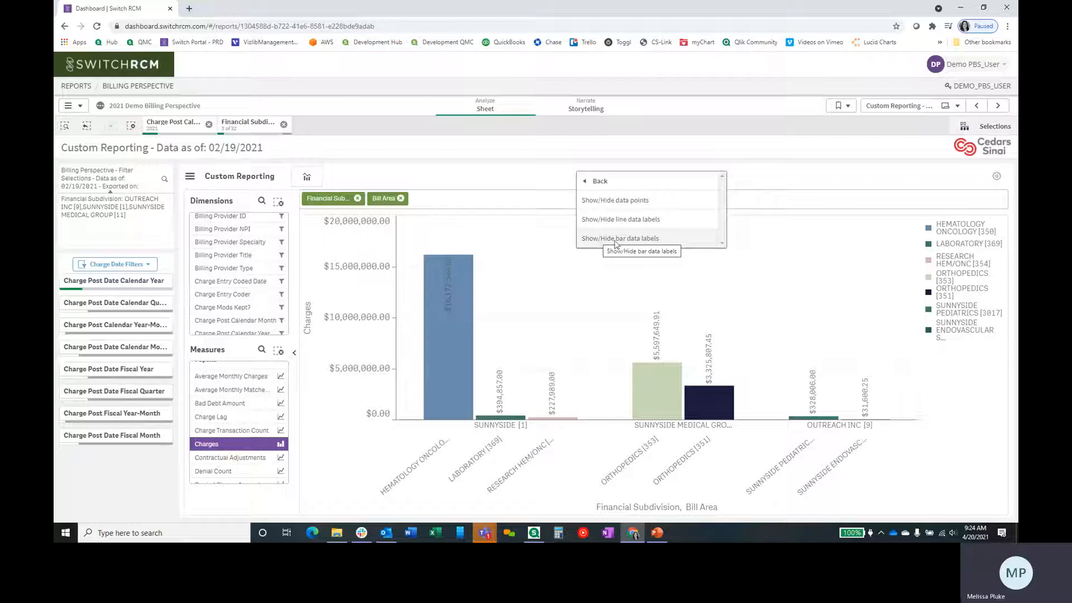
click(619, 239)
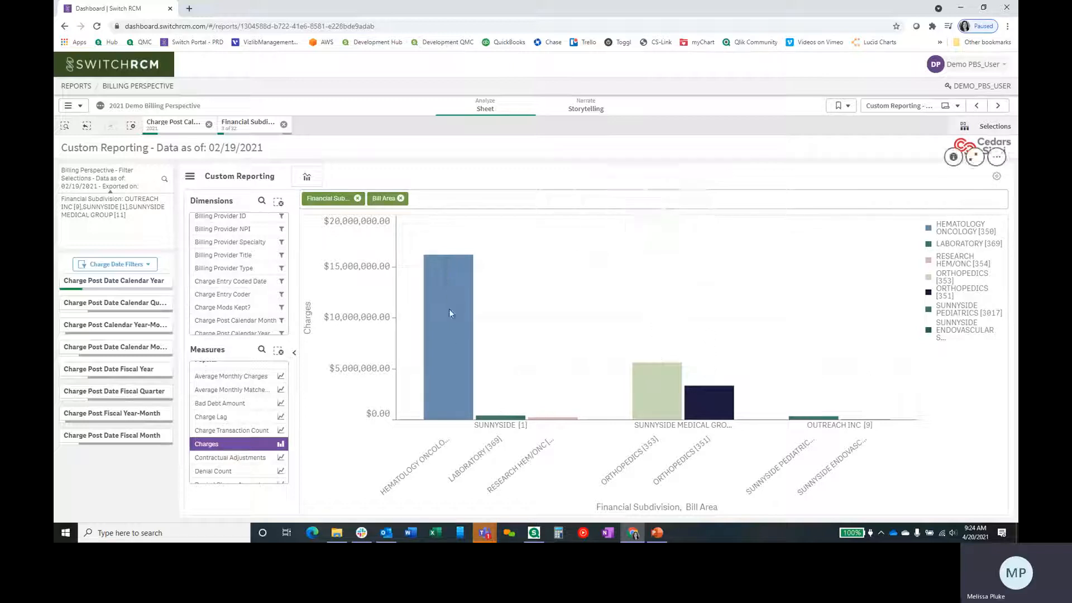
right_click(557, 246)
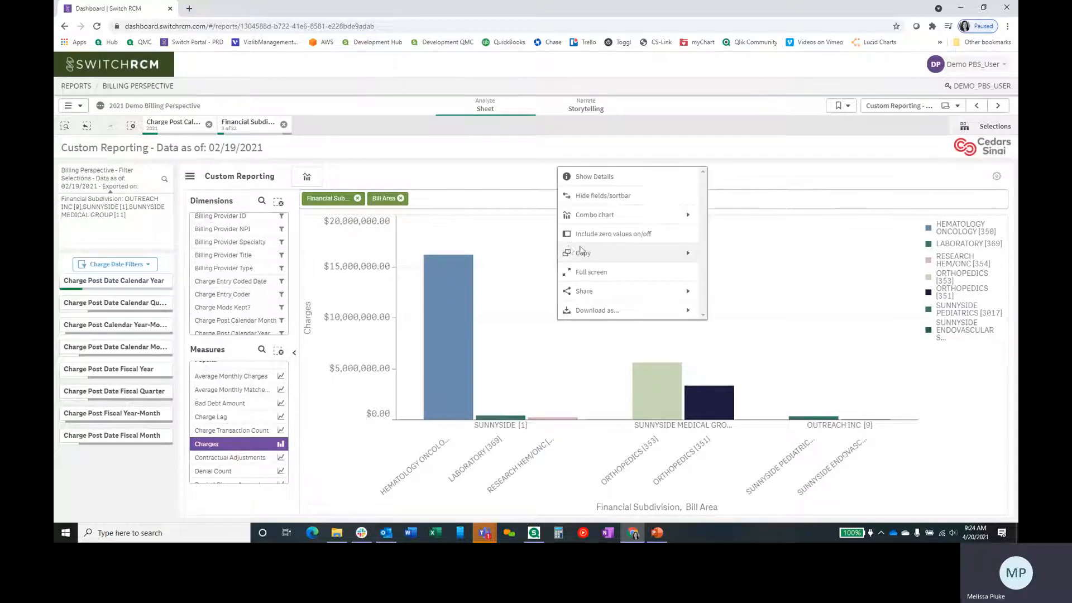
click(606, 215)
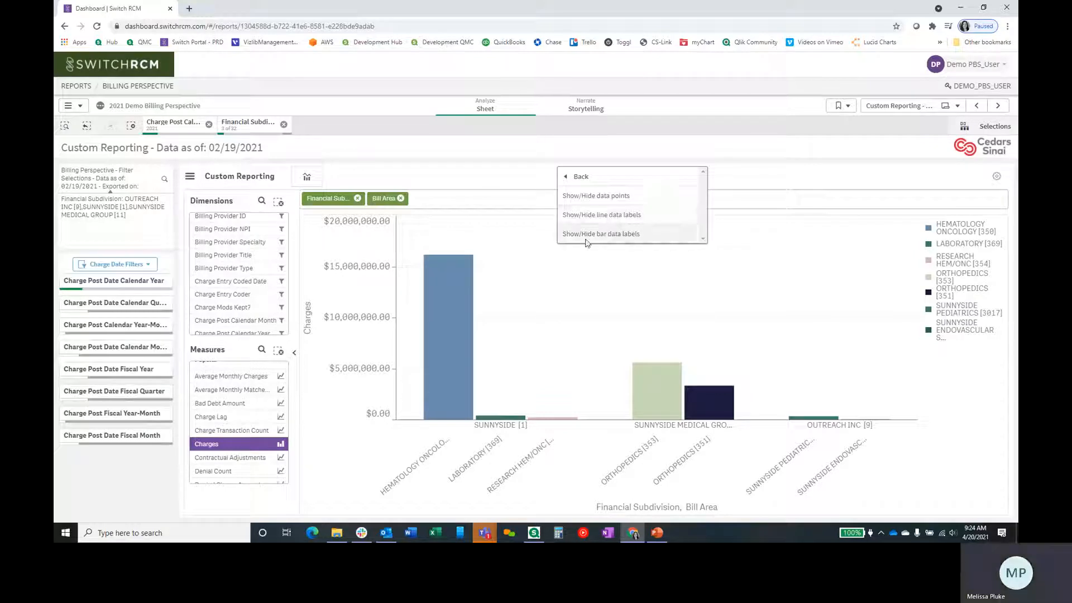
click(587, 235)
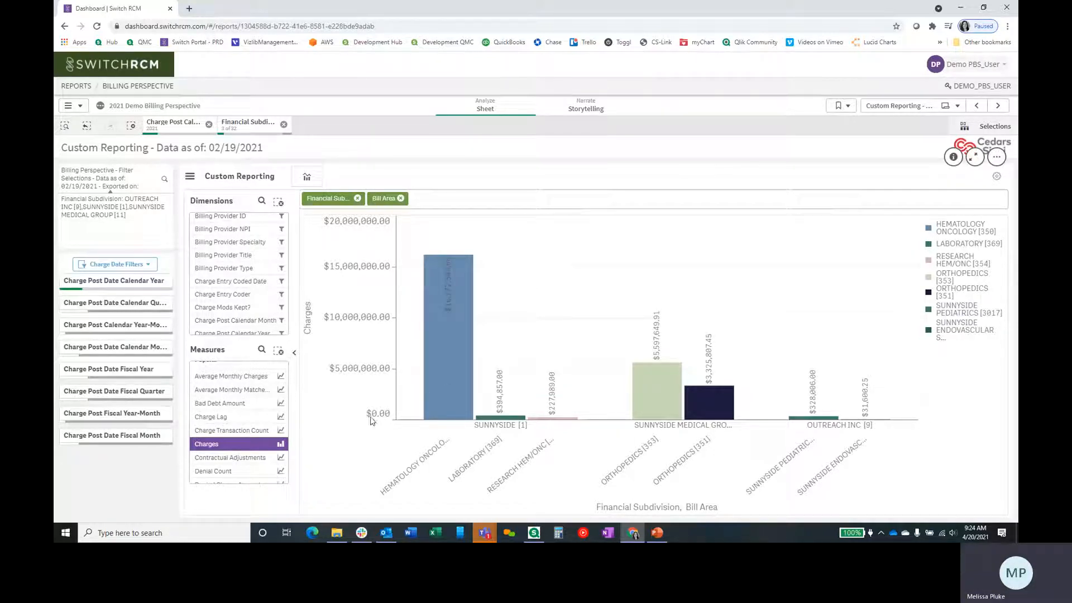
- Sort the combo chart by Financial Subdivision in descending order, and switch the sort to ascending
scroll(265, 307, up, 5)
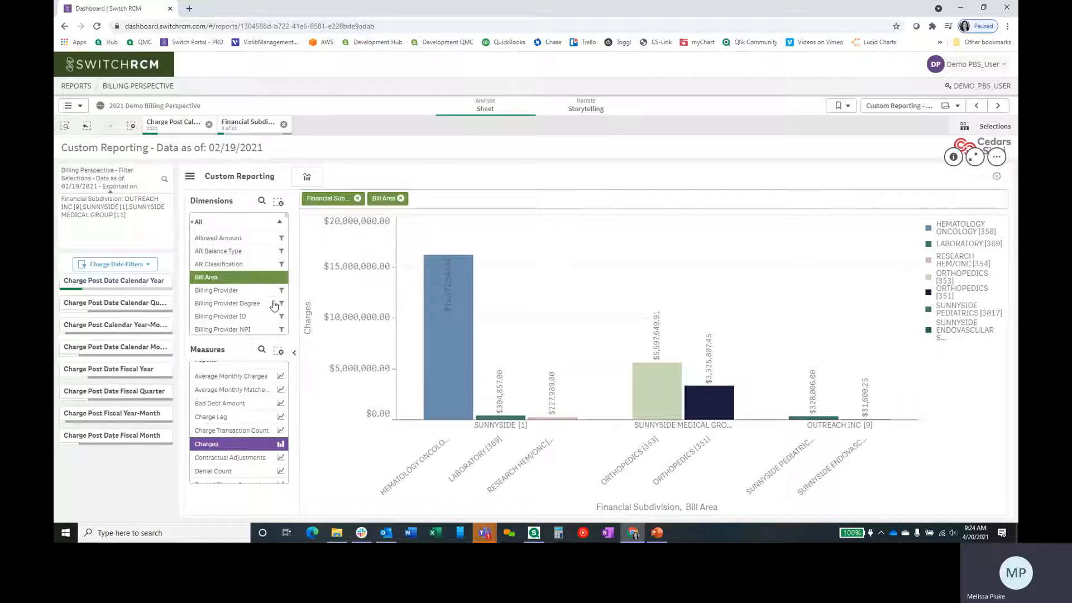
scroll(242, 258, down, 5)
scroll(242, 258, down, 8)
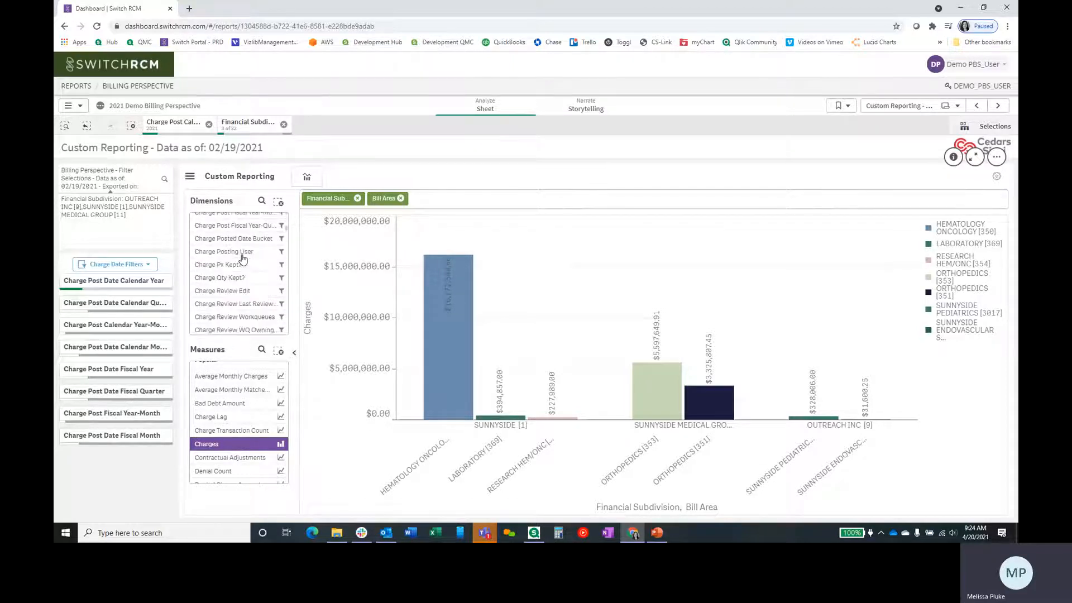
scroll(243, 259, down, 8)
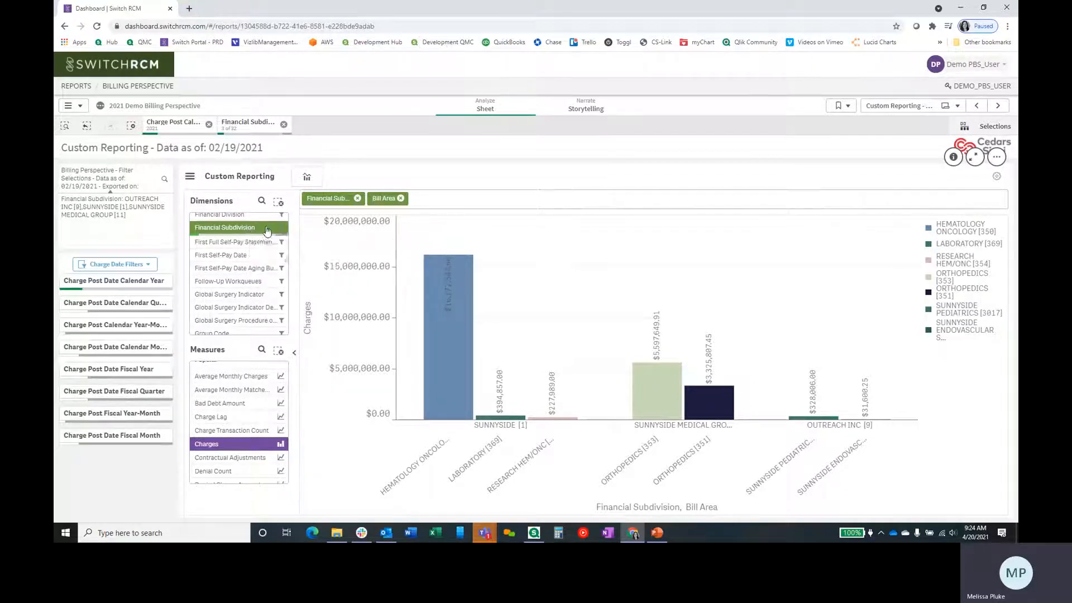
right_click(246, 228)
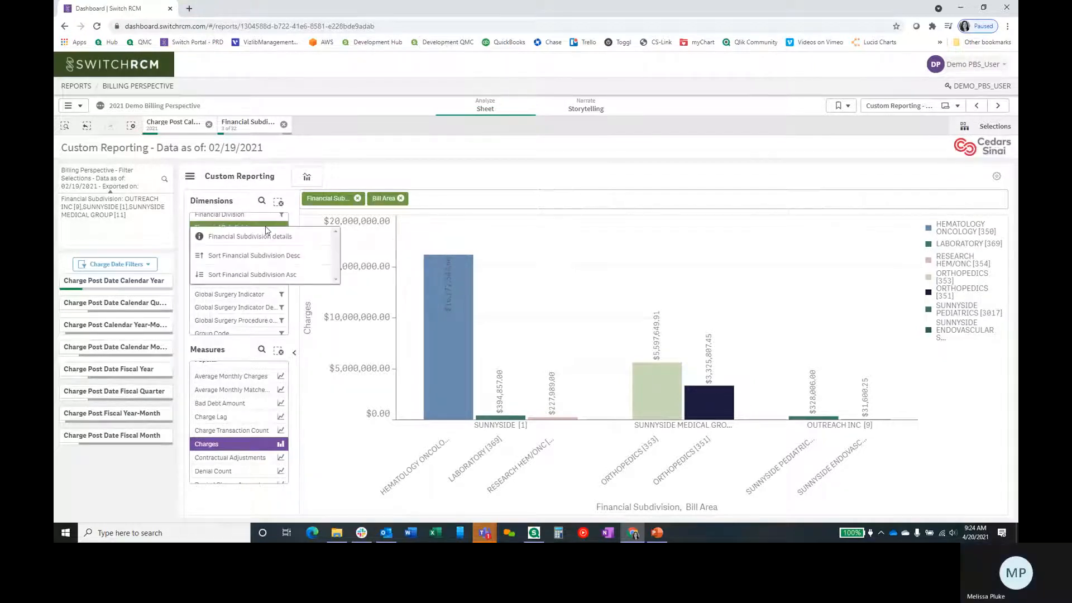
click(252, 257)
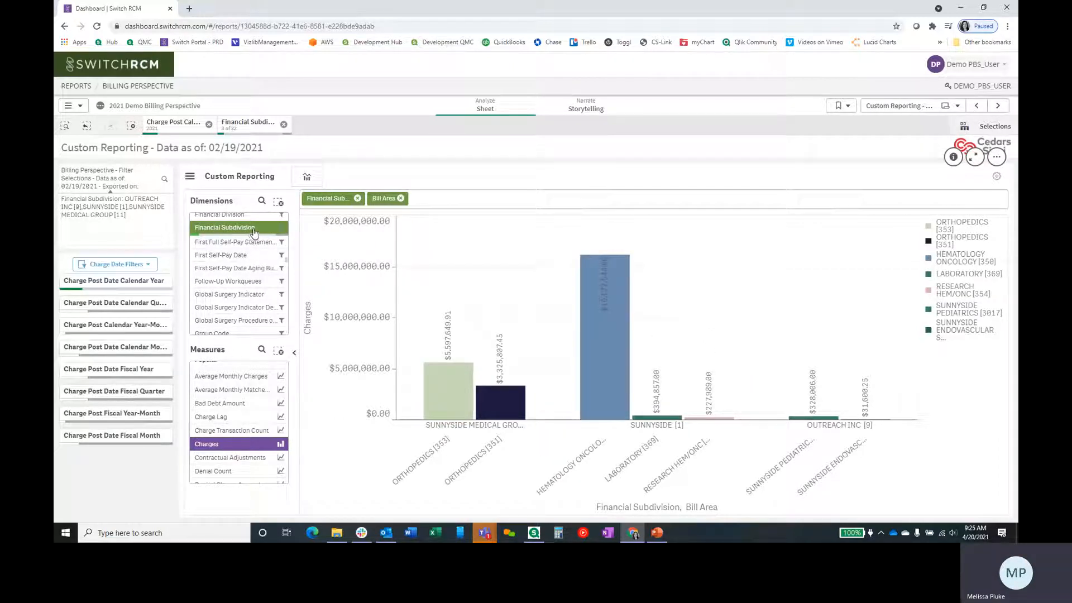
click(254, 231)
click(248, 276)
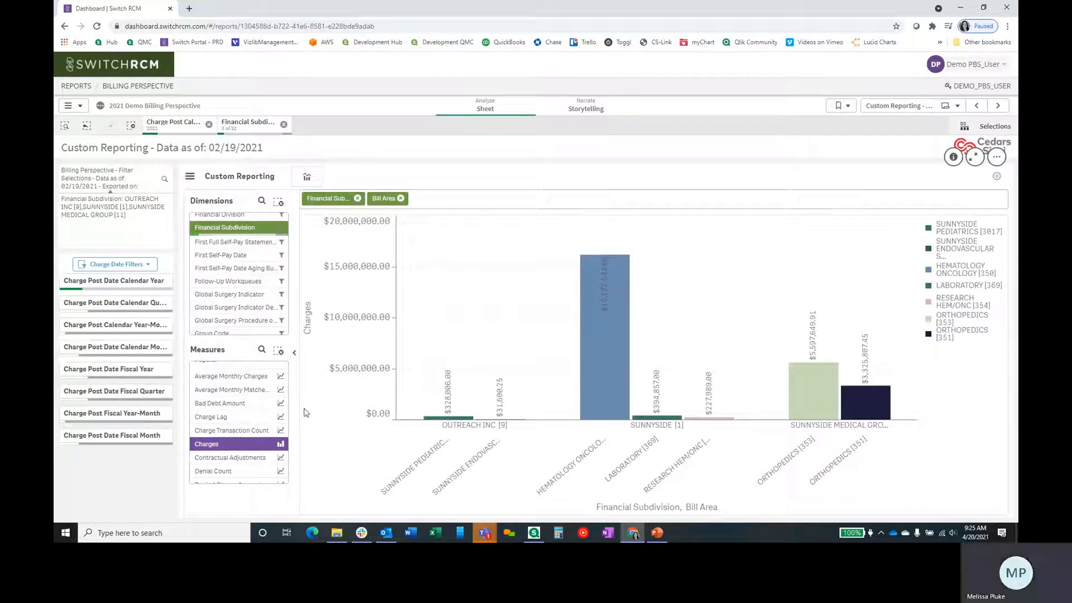
- Sort the combo chart by Charges in ascending order, and switch the sort to descending
click(235, 445)
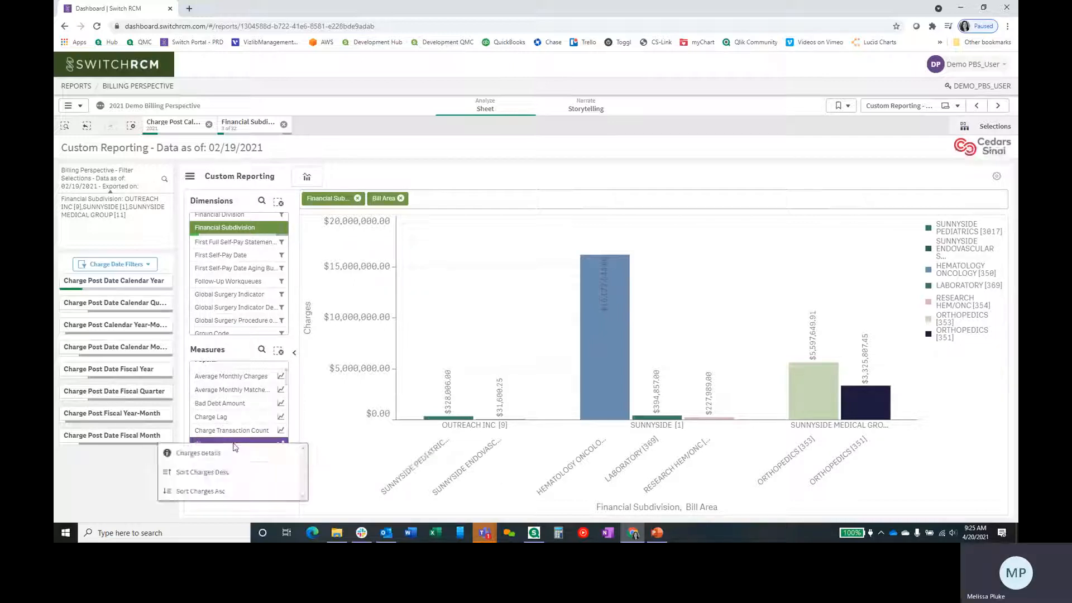
click(226, 492)
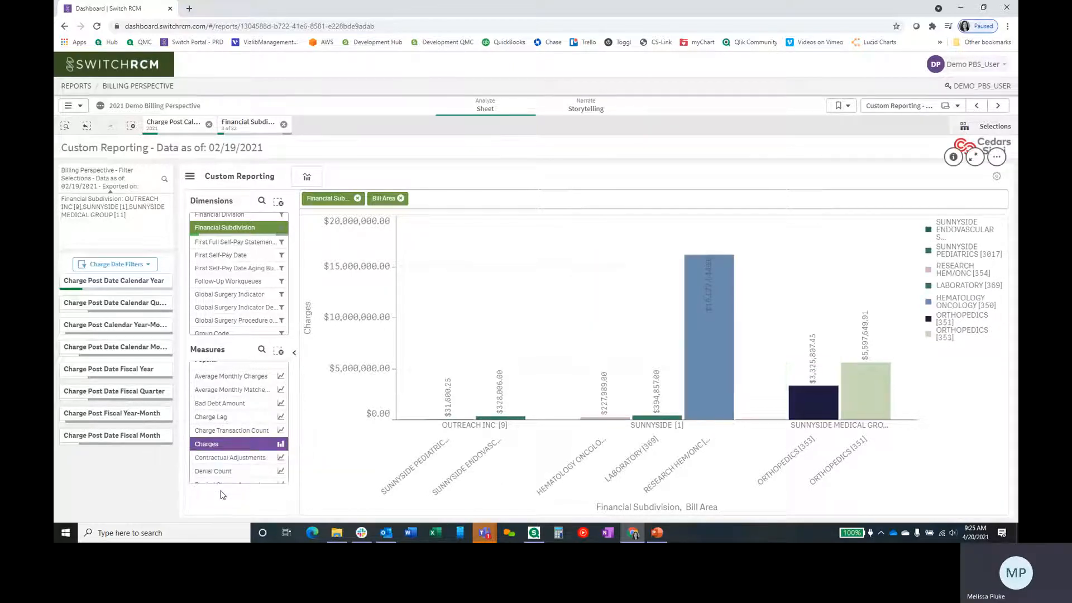
click(239, 447)
click(236, 478)
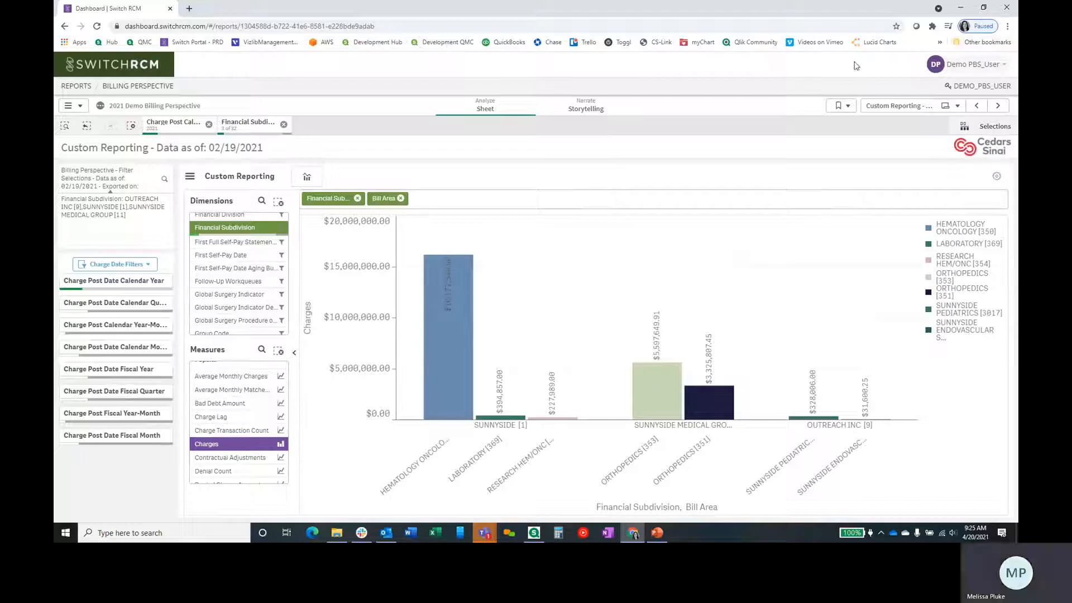
- Apply the "combo chart 2" community bookmark and convert its table to a combo chart
click(839, 110)
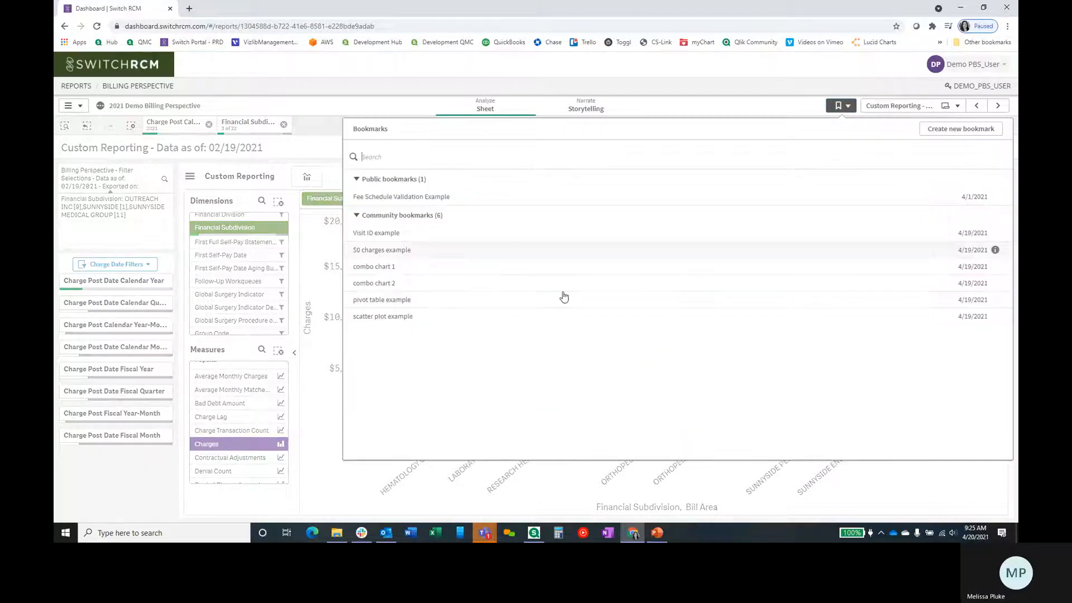
click(404, 286)
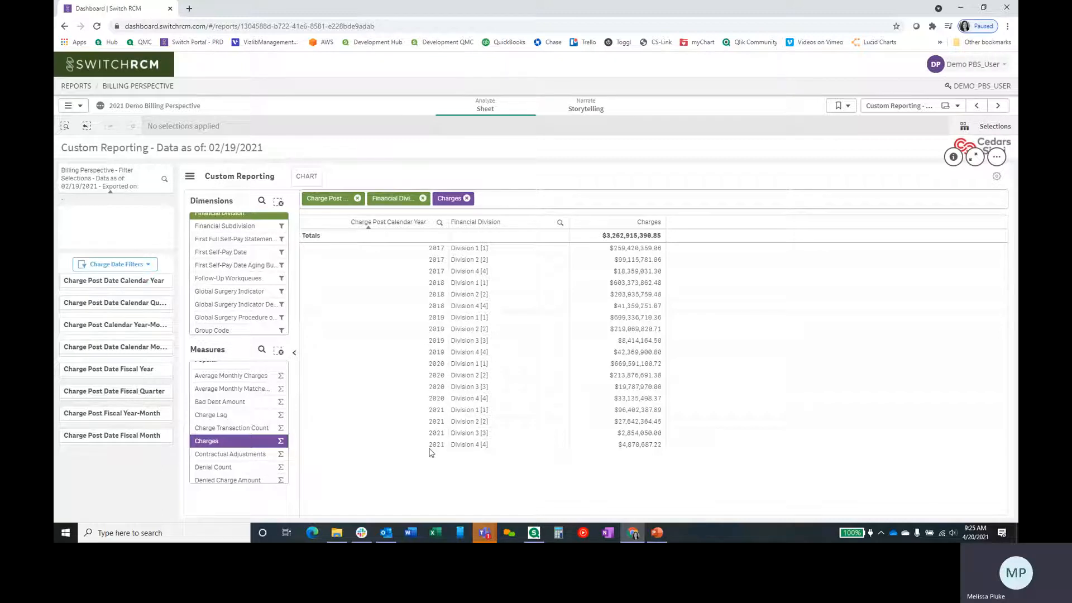
click(303, 176)
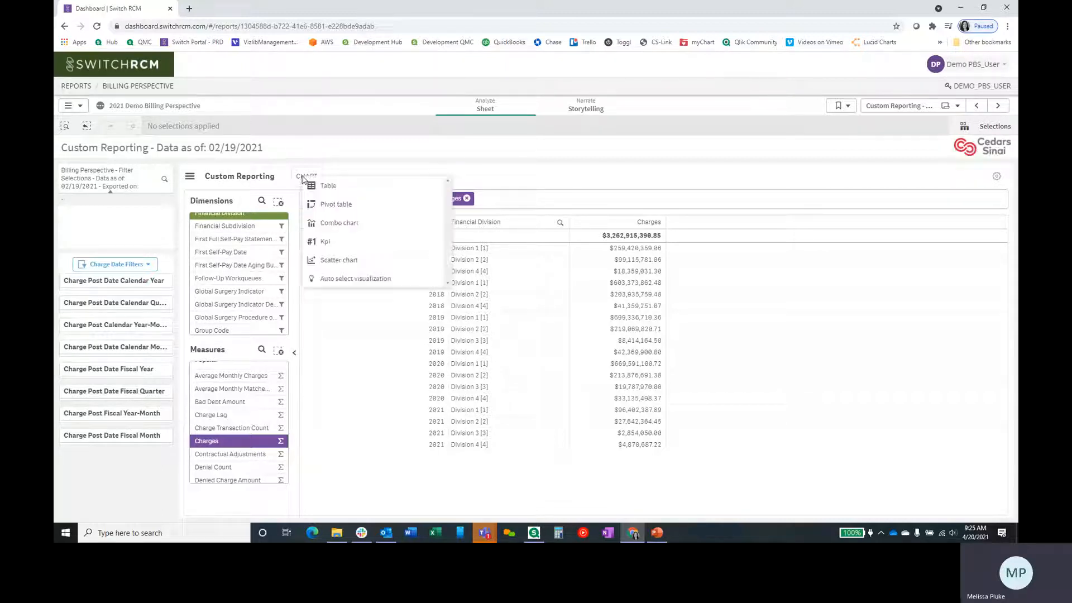
click(329, 222)
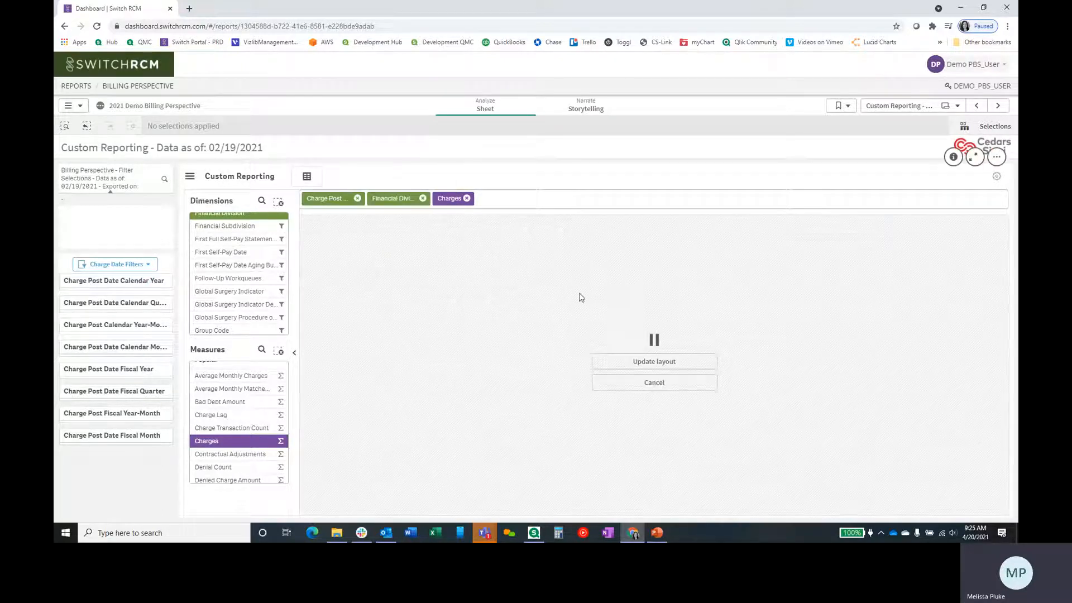
click(639, 362)
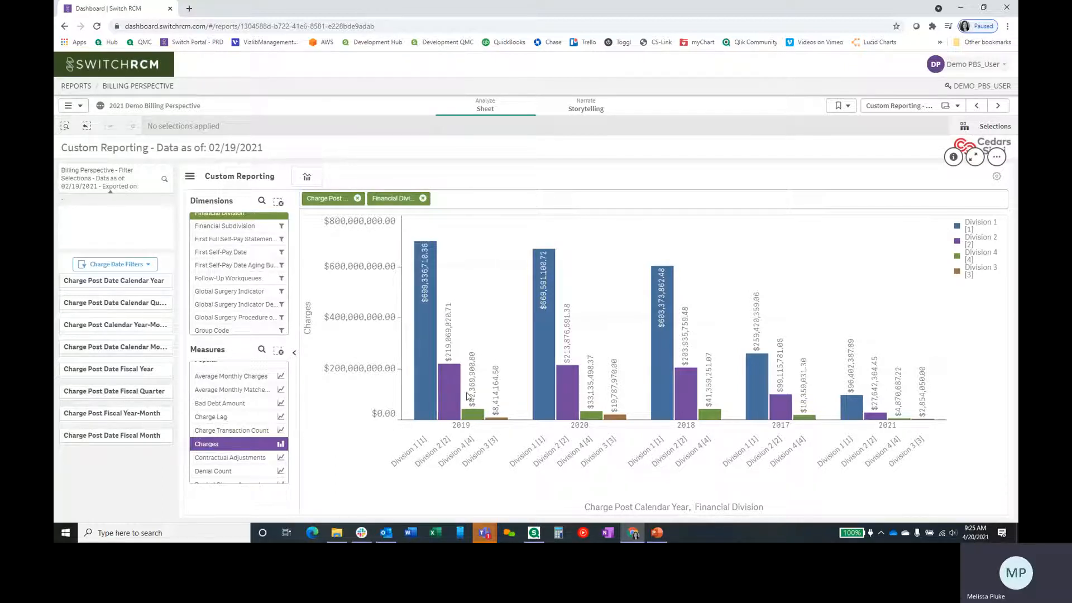
- Sort the combo chart by Charge Post Calendar Year in ascending order
mouse_move(457, 431)
scroll(235, 291, up, 5)
scroll(235, 279, up, 8)
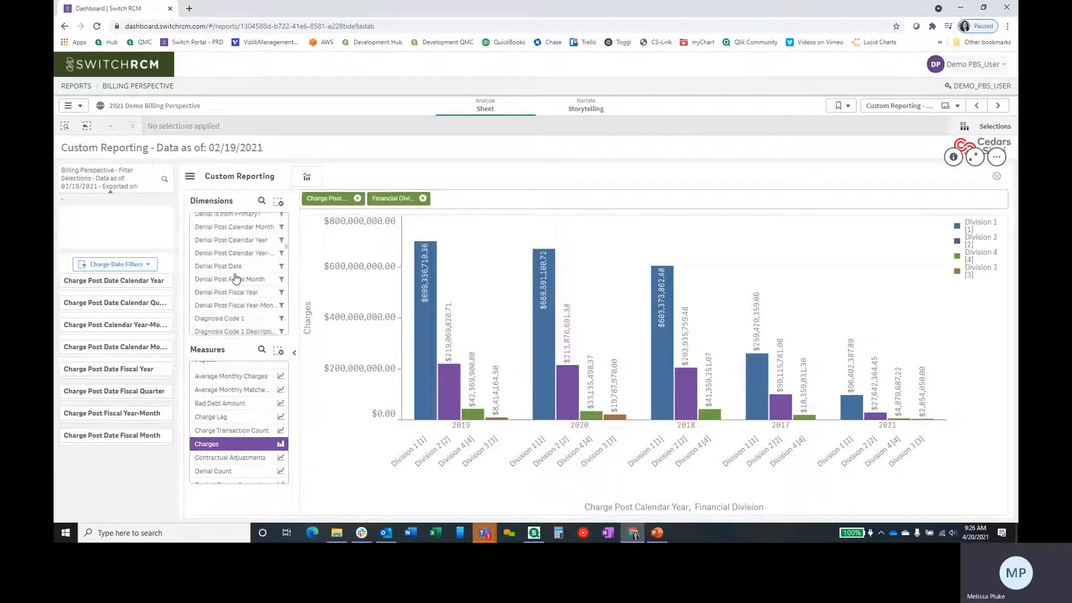
scroll(235, 289, down, 3)
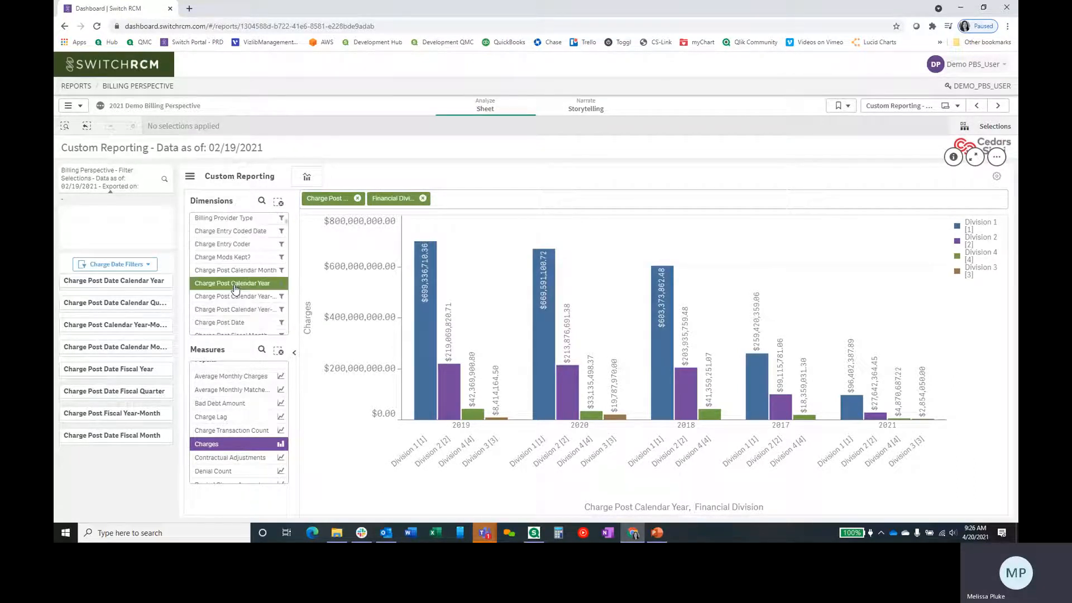
click(236, 288)
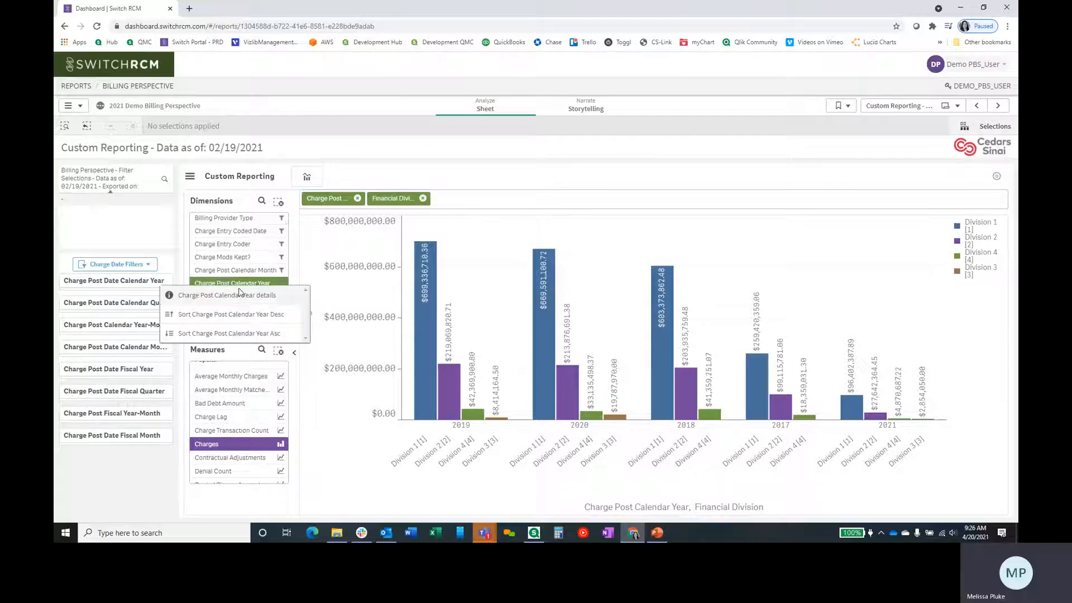
click(234, 334)
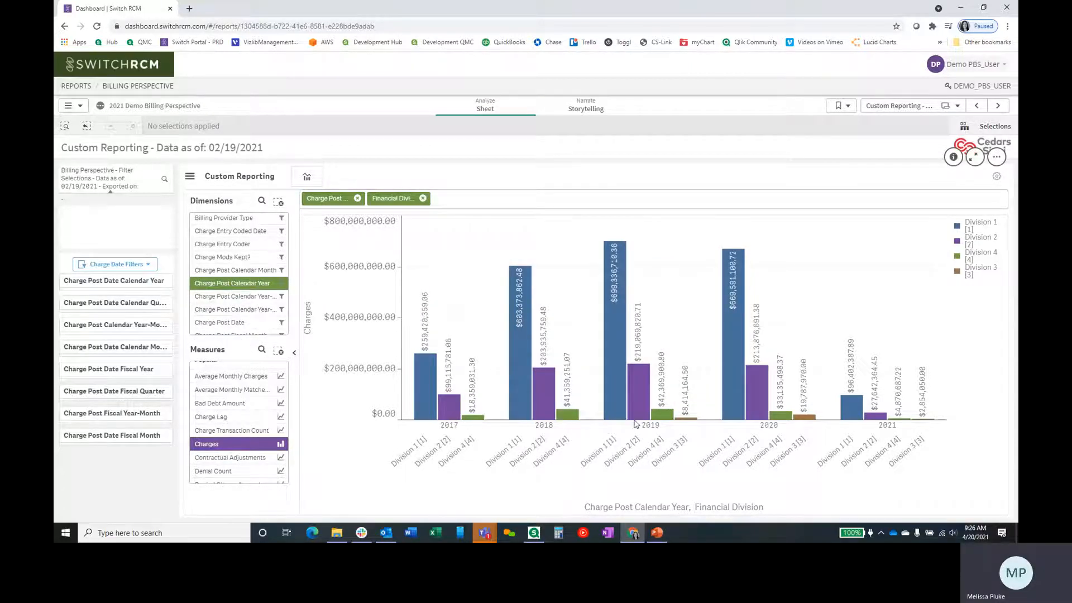
mouse_move(895, 433)
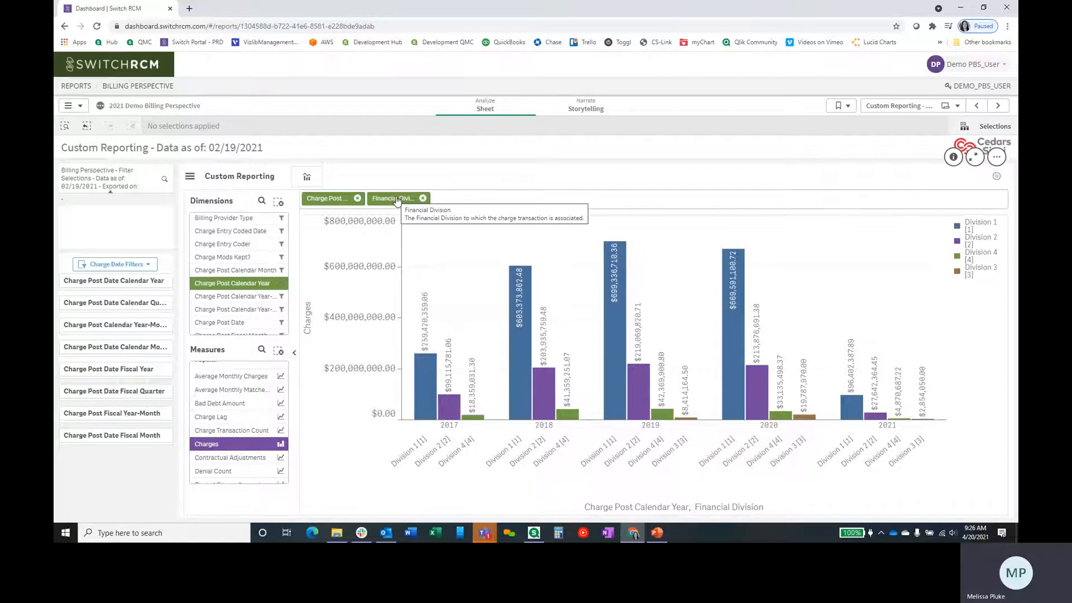
- Reorder the combo chart's dimensions so Financial Division comes before Charge Post Calendar Year
drag(399, 200, 312, 198)
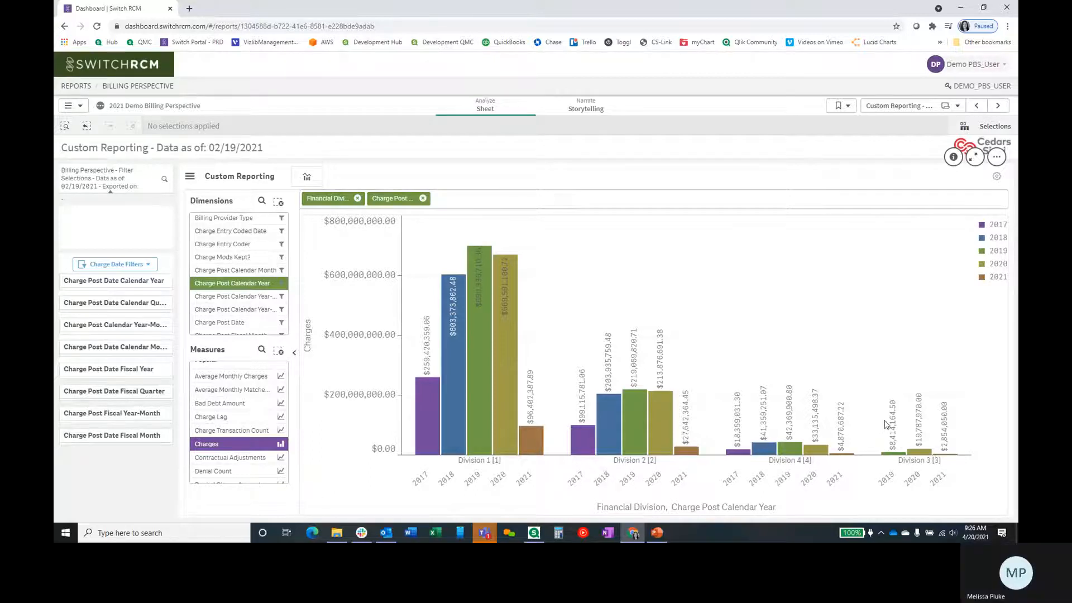
click(848, 106)
click(848, 106)
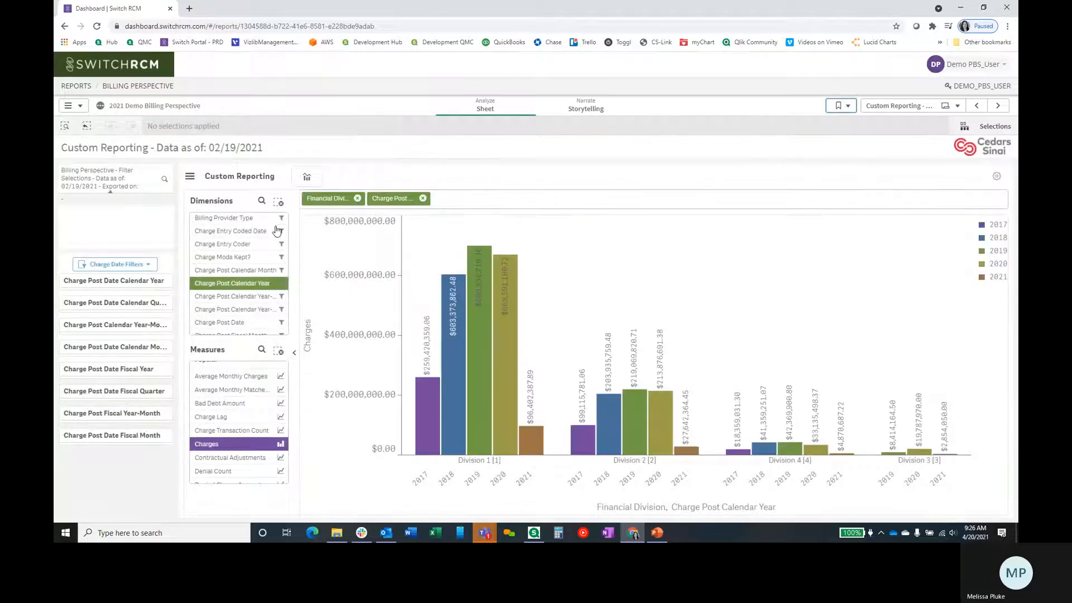
- Convert the combo chart to a table, and replace its Financial Division dimension with the Charge Lag measure
click(307, 178)
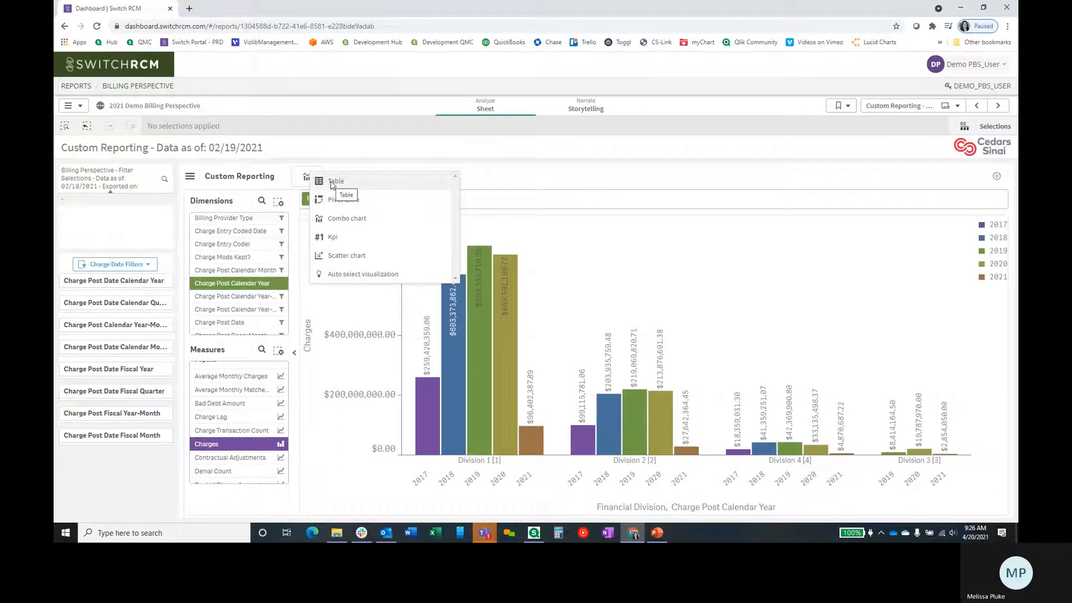
click(332, 185)
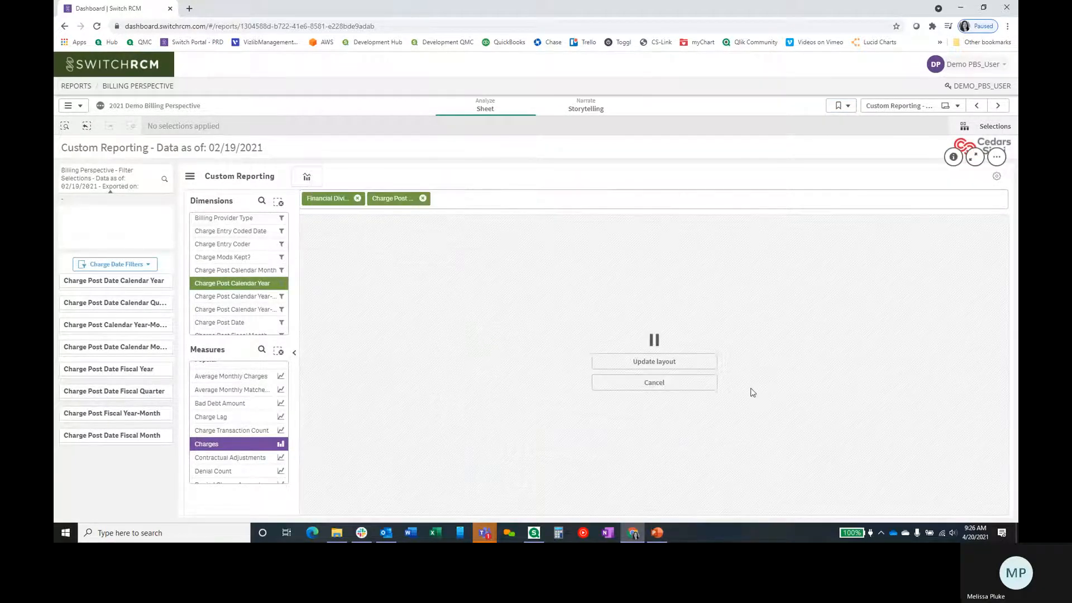
click(672, 361)
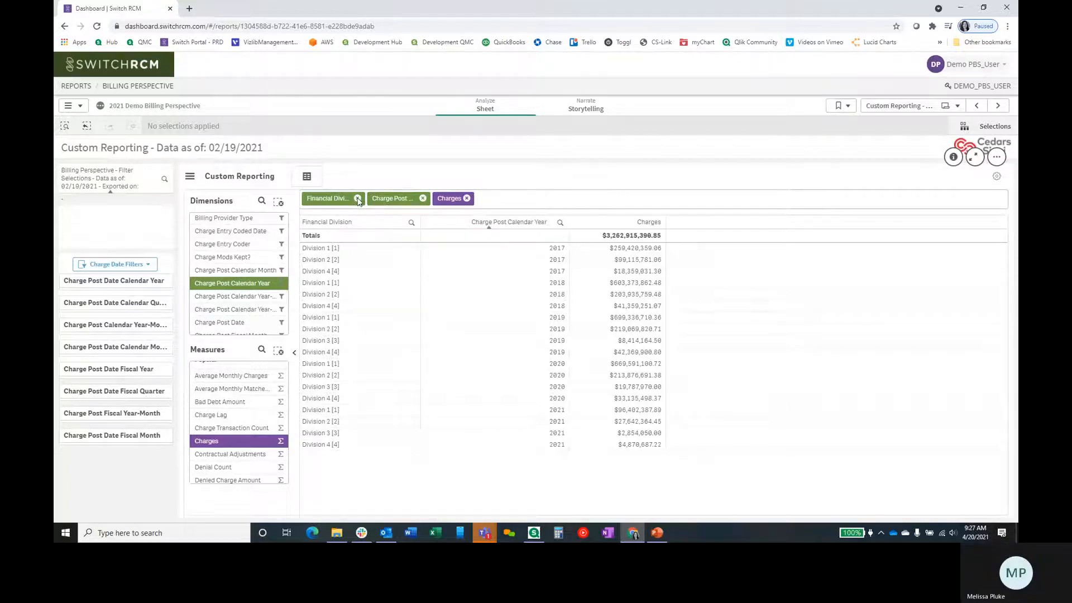
click(358, 199)
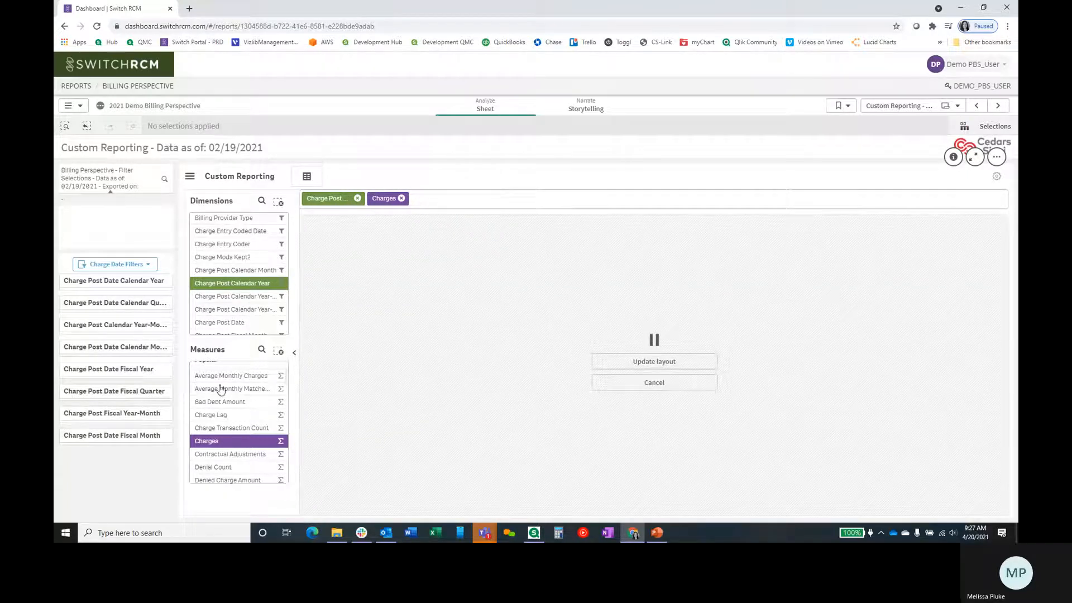
click(201, 415)
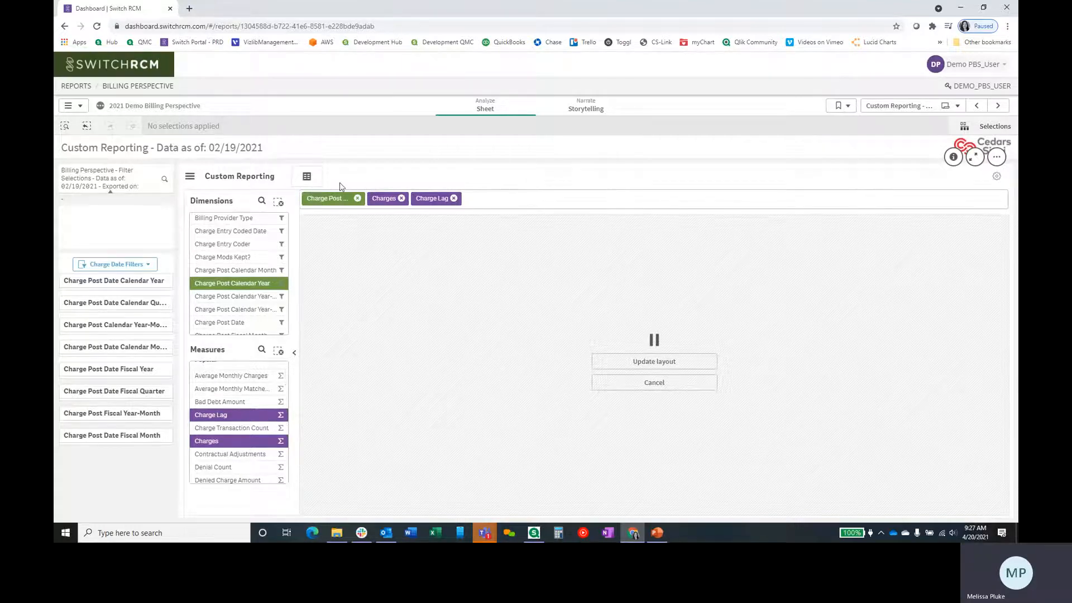
click(629, 363)
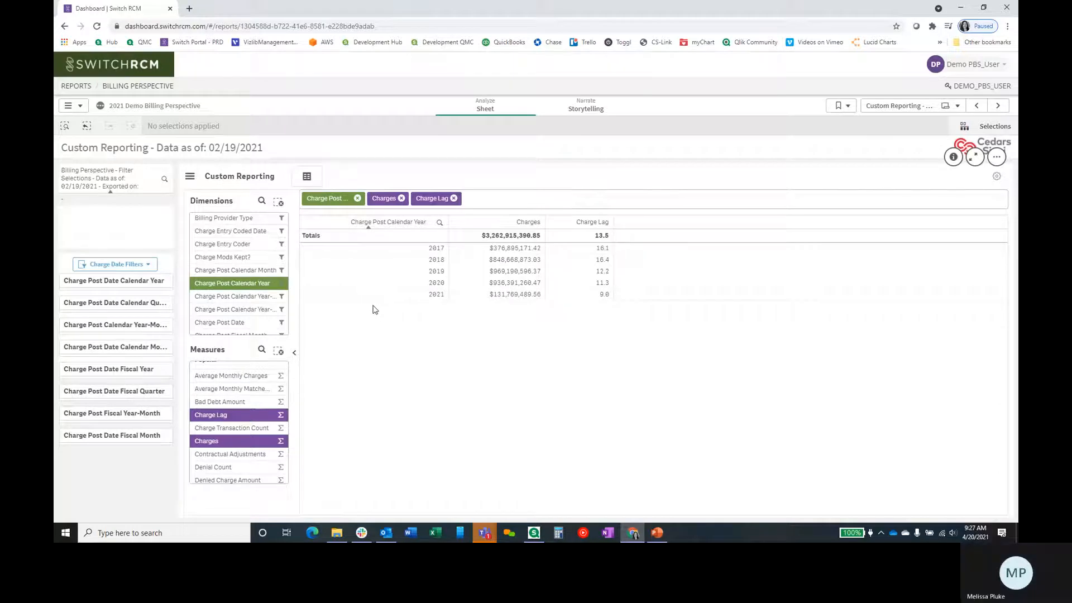
- Convert the Charges and Charge Lag table to a combo chart by Charge Post Calendar Year
click(309, 178)
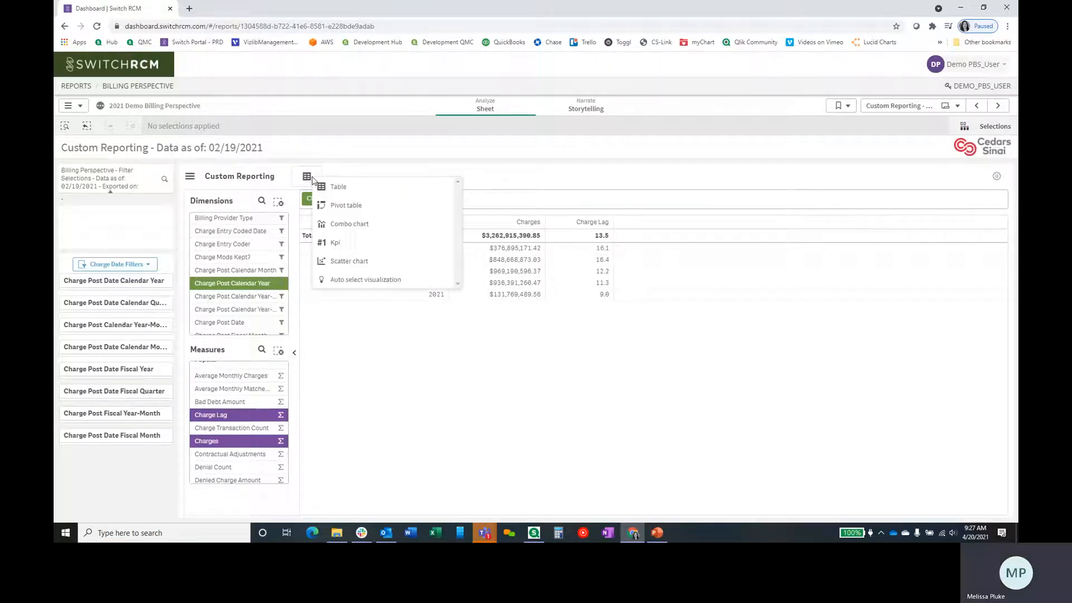
click(344, 225)
click(622, 370)
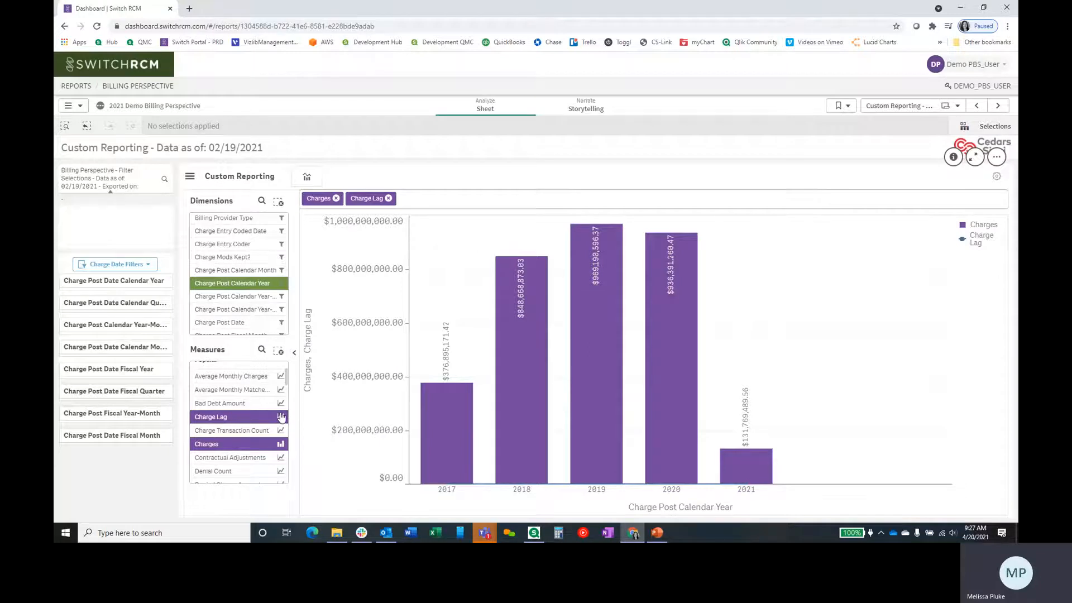
- Plot the Charge Lag measure as a line on the combo chart's secondary axis
mouse_move(281, 418)
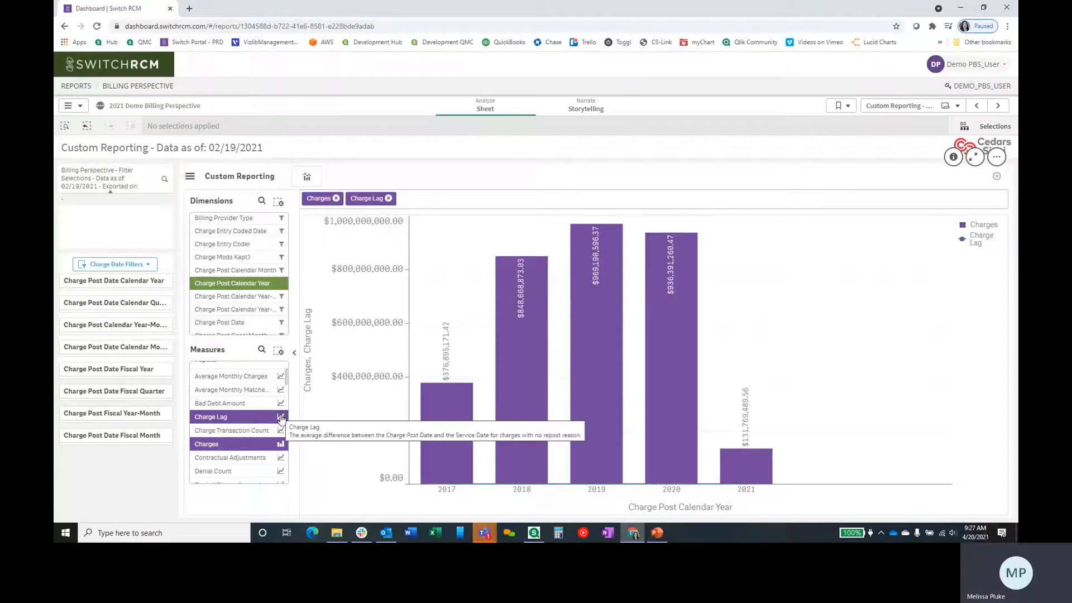
click(282, 418)
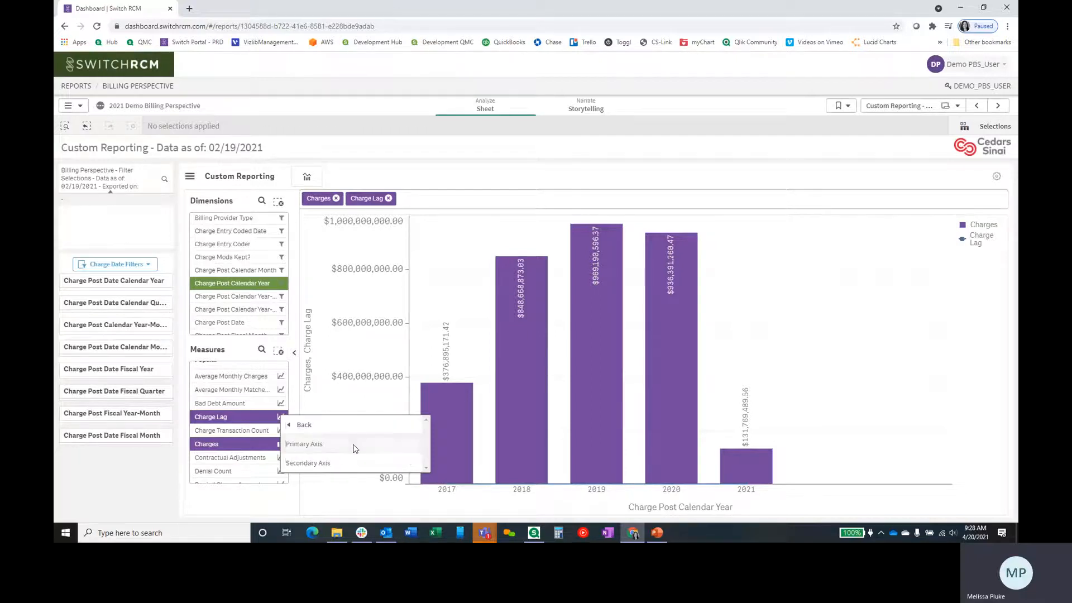
click(410, 445)
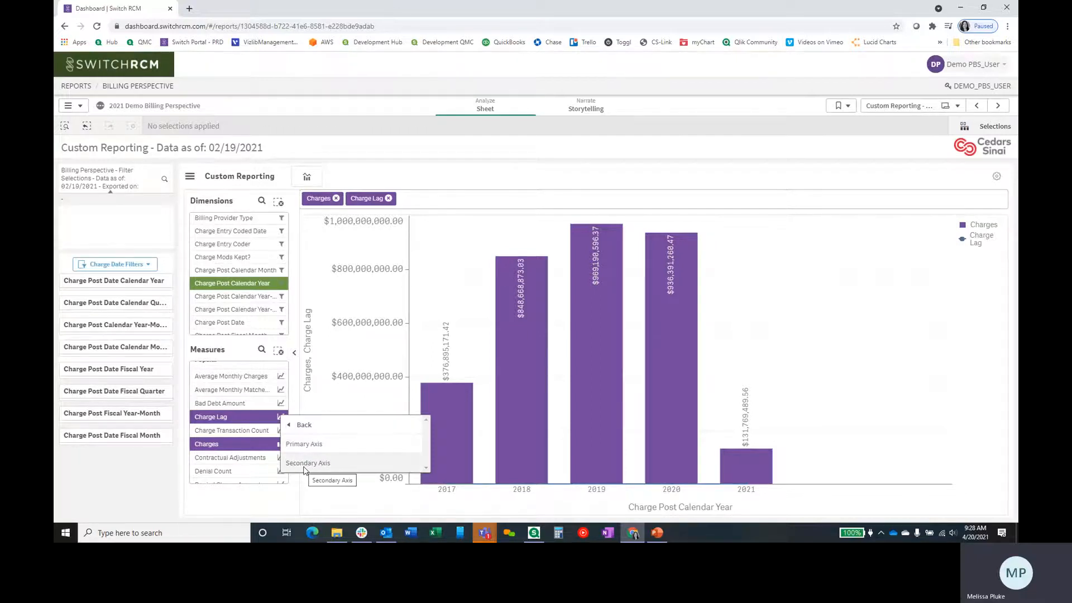
click(335, 465)
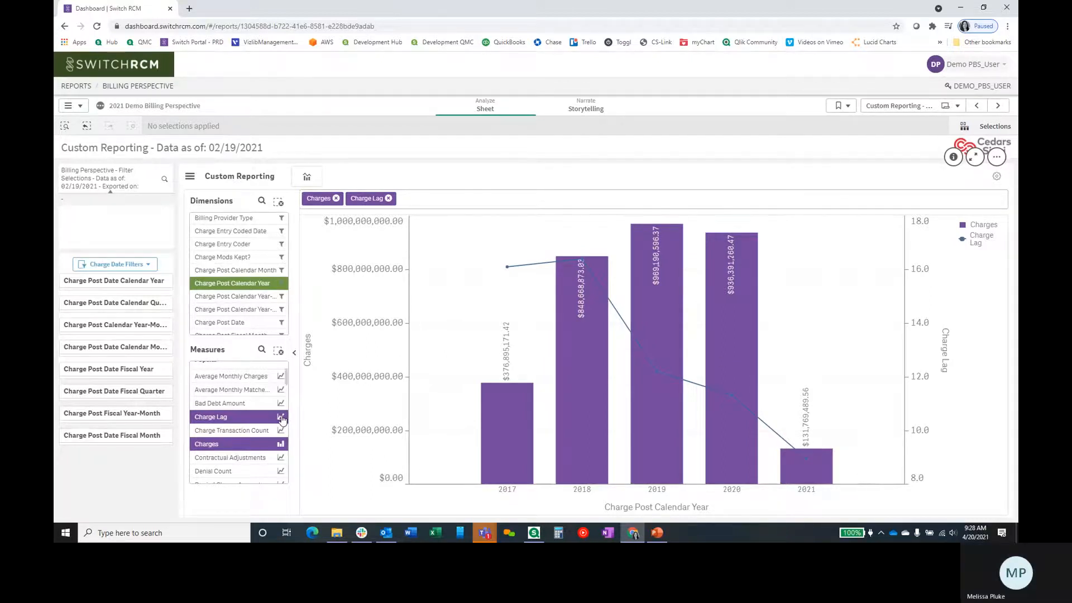
- Display the Charge Lag measure as markers on the combo chart's secondary axis
click(282, 417)
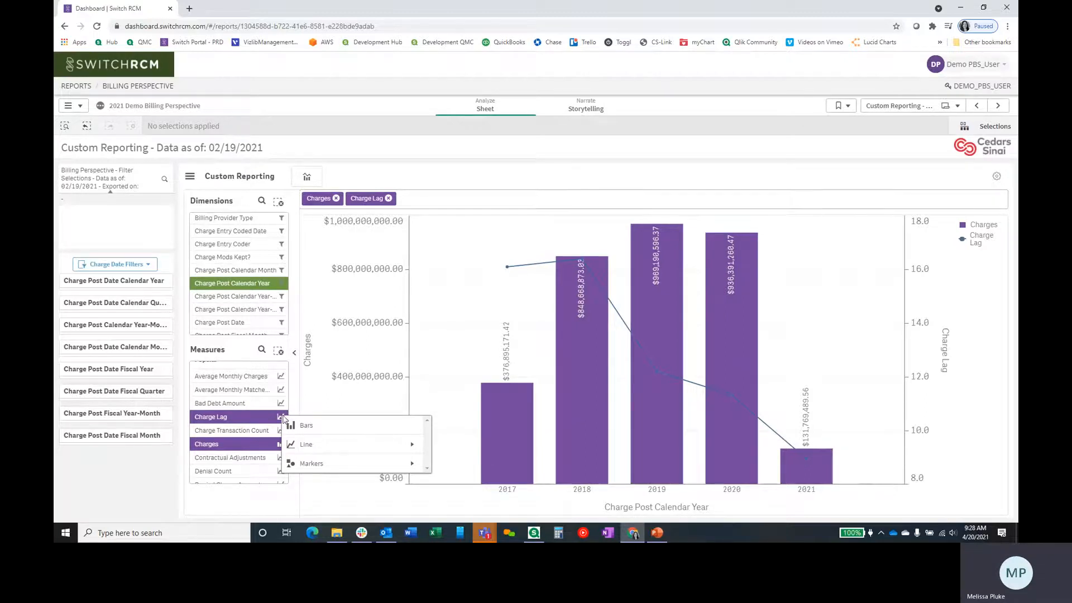
click(335, 466)
click(357, 438)
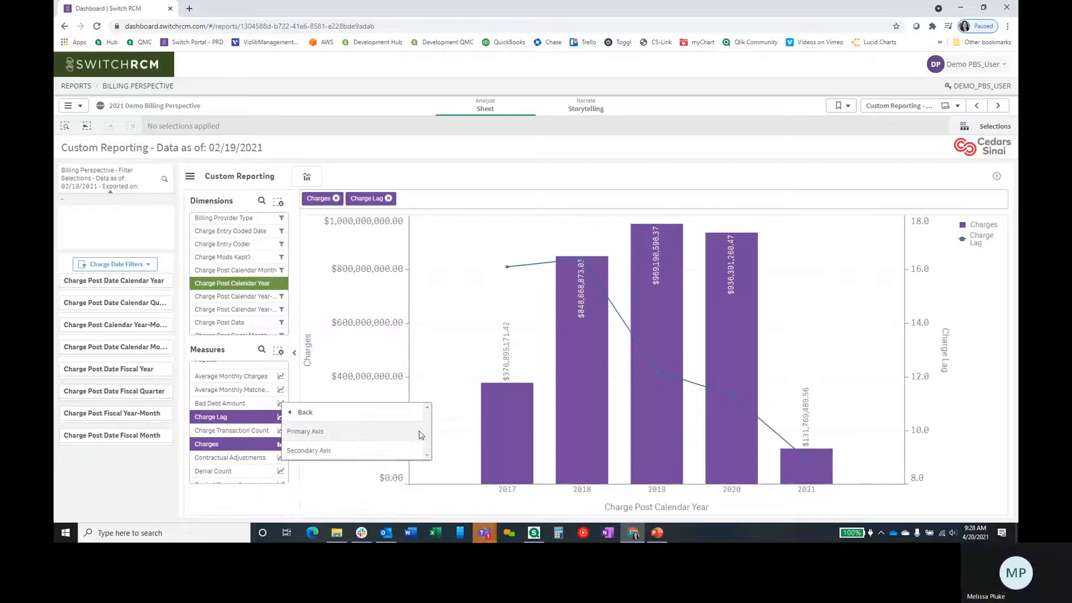
click(365, 451)
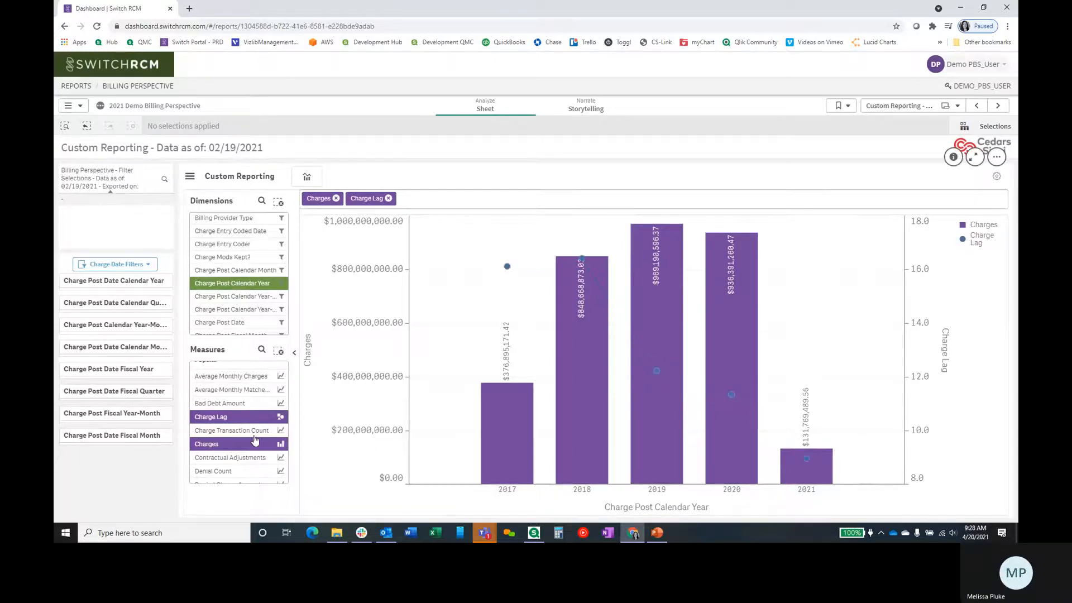
- Switch the Charge Lag measure from markers back to a line on the secondary axis
click(280, 416)
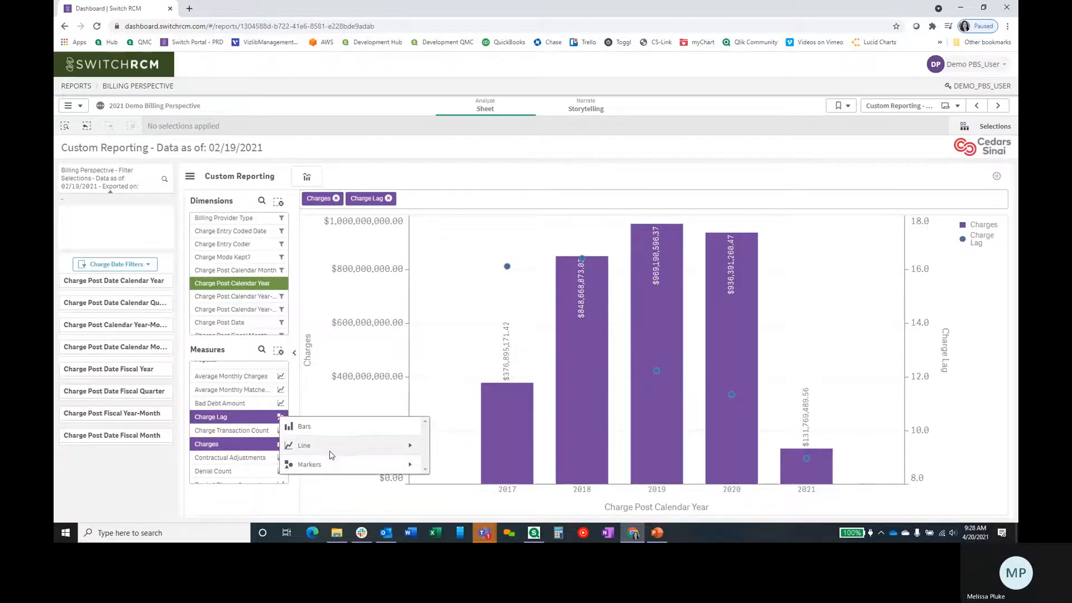
click(386, 450)
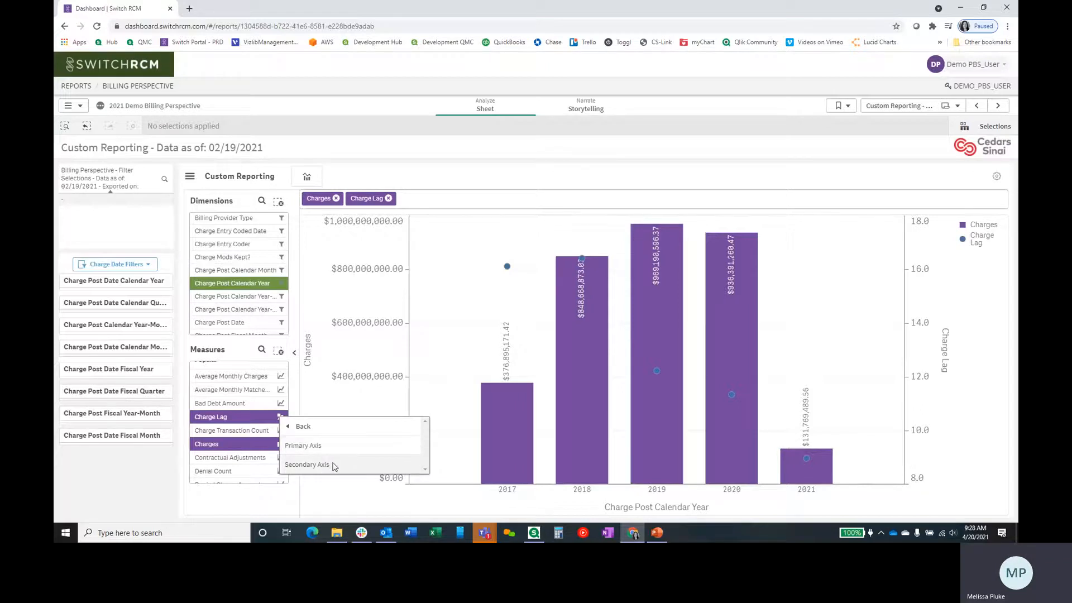
click(333, 465)
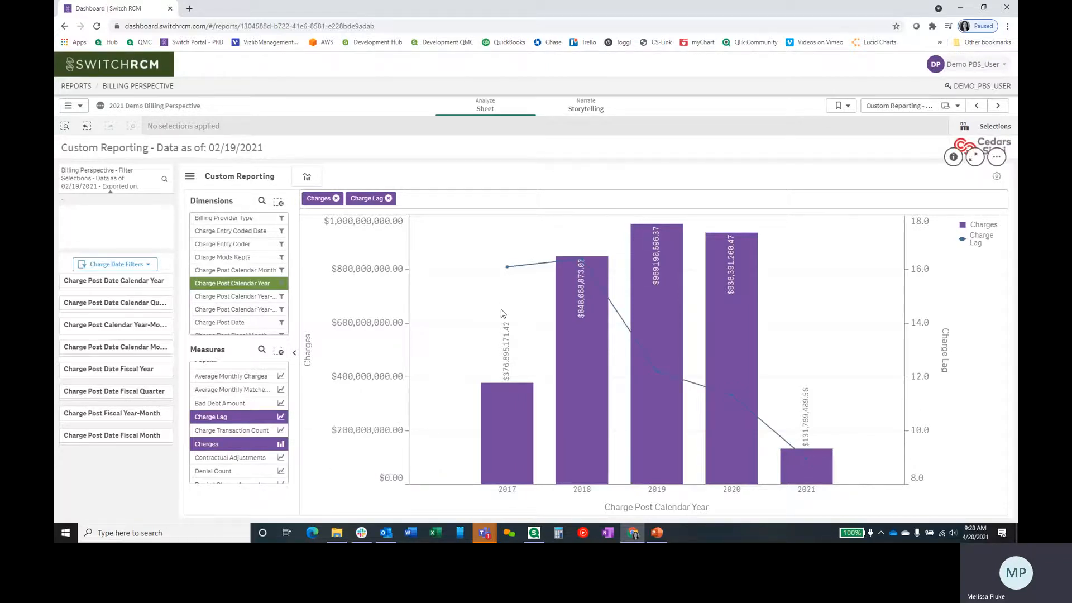
- Show data labels on the combo chart's Charge Lag line
right_click(503, 300)
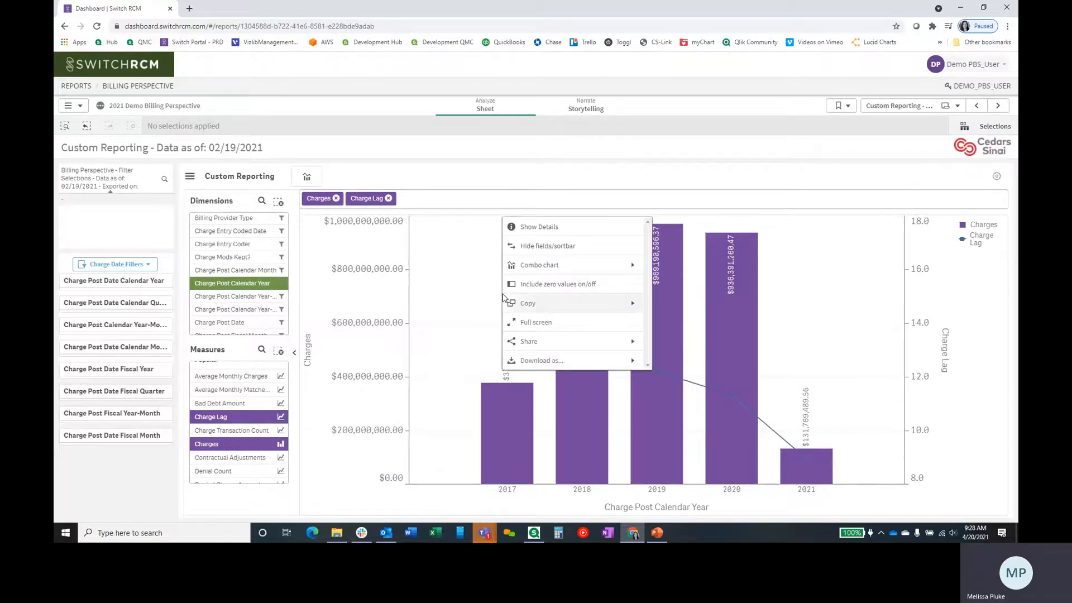
click(529, 267)
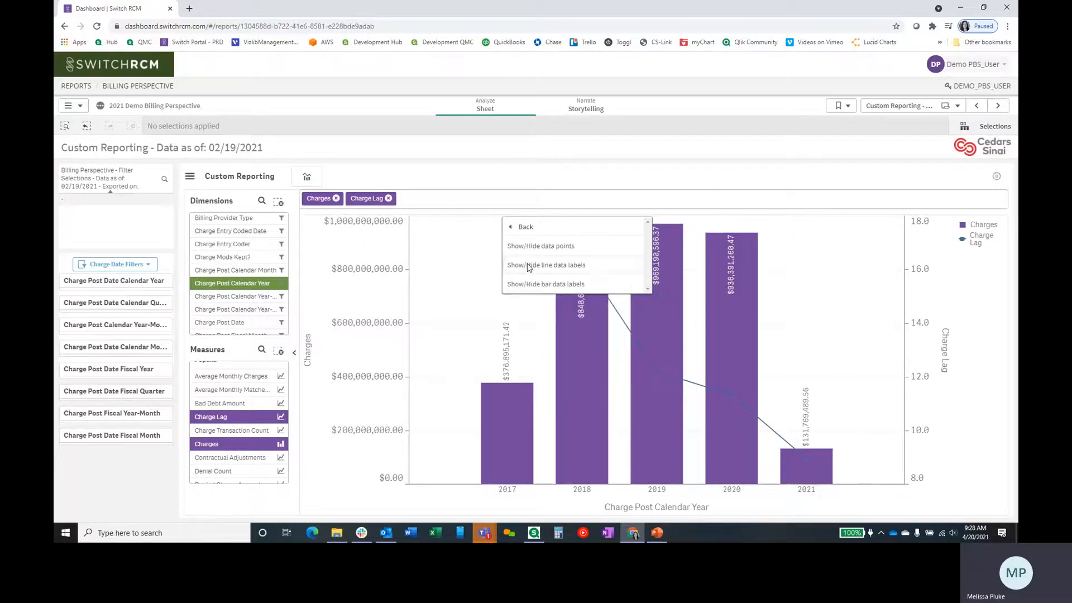
click(531, 267)
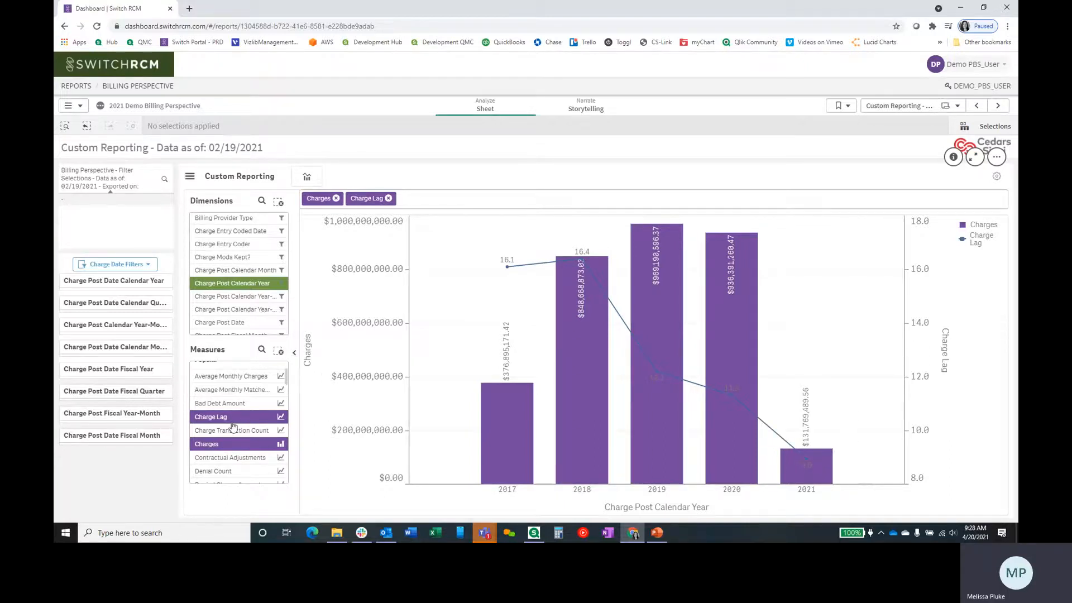
- Replace the combo chart's Charge Lag measure with Matched Total Payments, and display the new measure as bars beside Charges
mouse_move(232, 420)
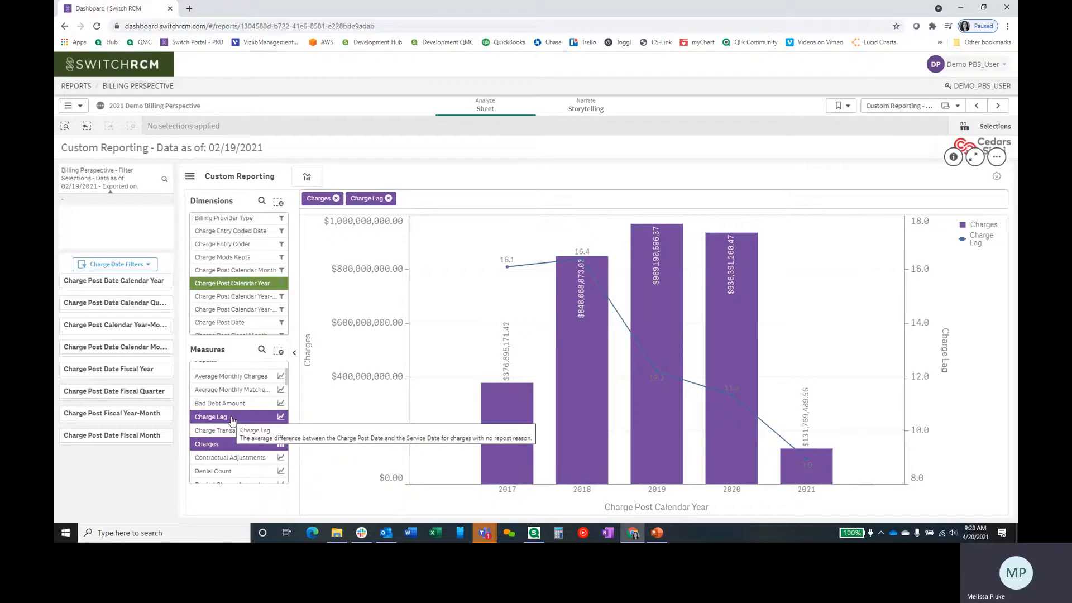
click(233, 417)
scroll(243, 420, down, 1)
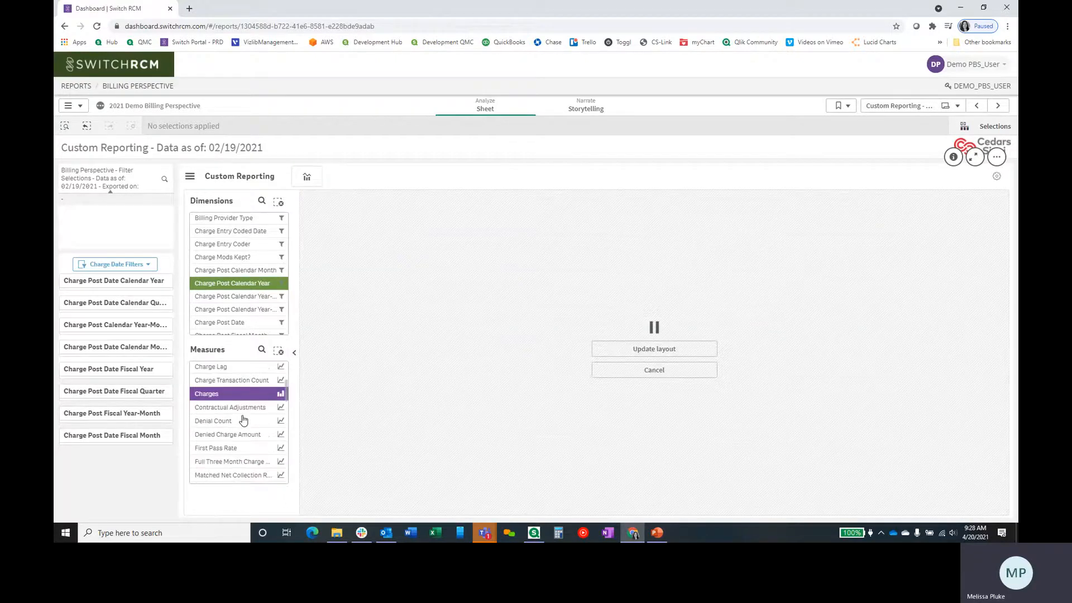
scroll(243, 420, down, 2)
scroll(241, 425, up, 2)
scroll(240, 426, down, 2)
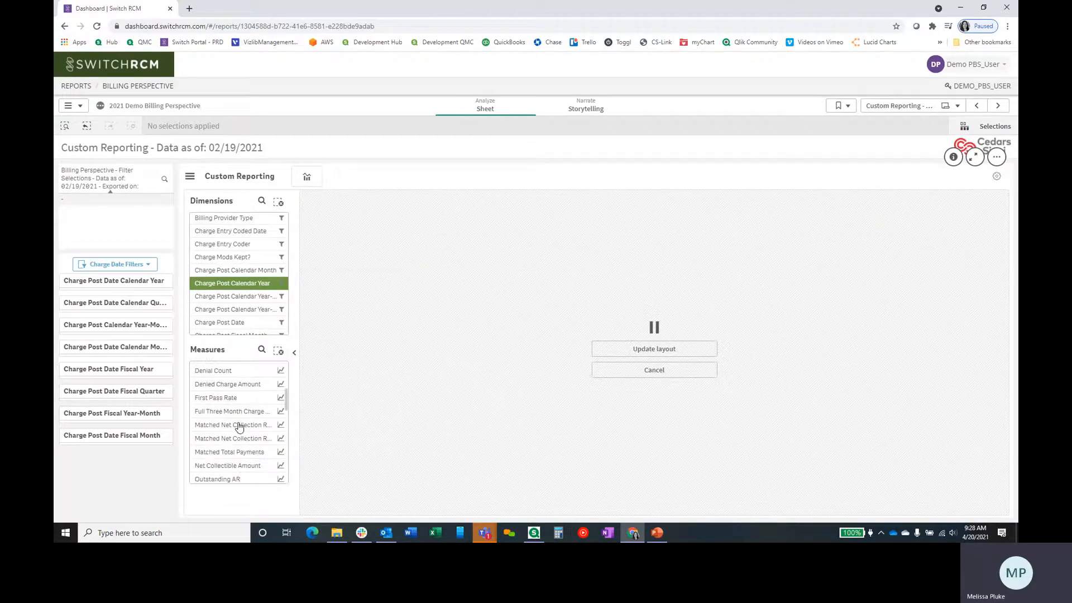
click(225, 453)
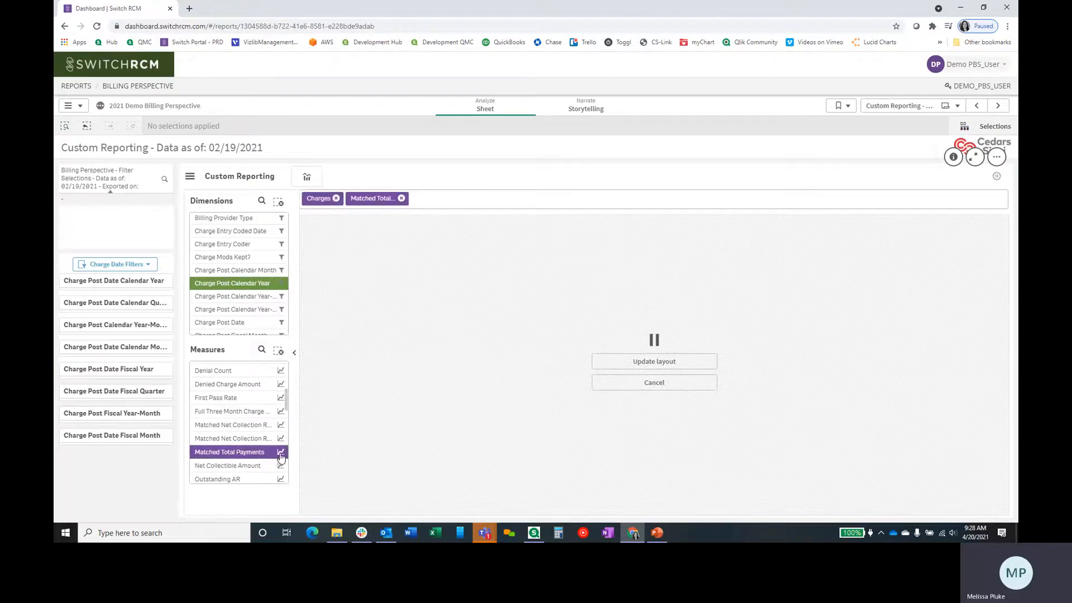
click(654, 366)
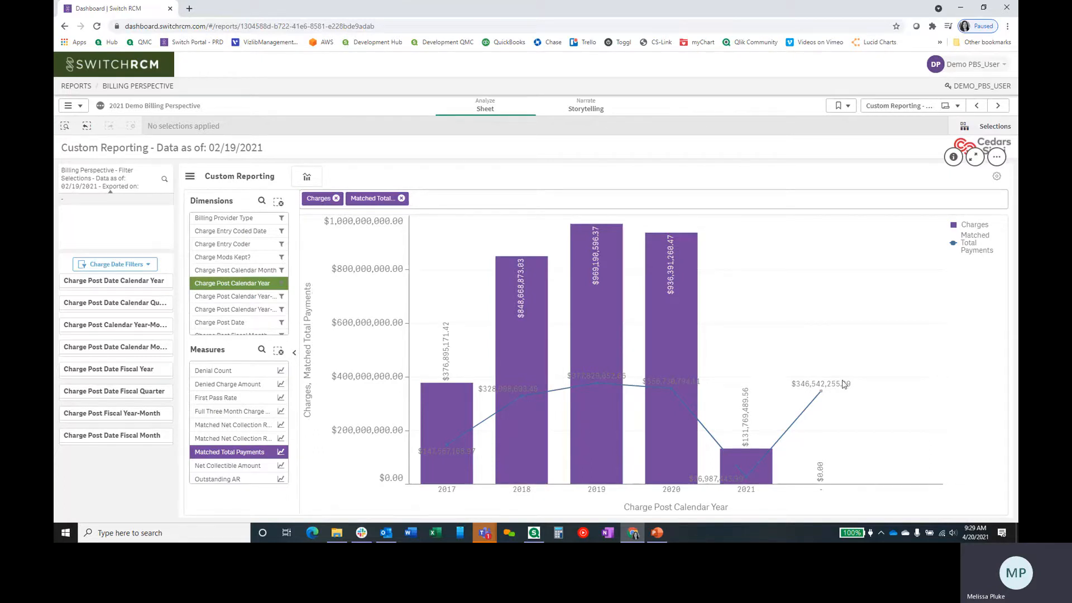
click(281, 453)
click(302, 458)
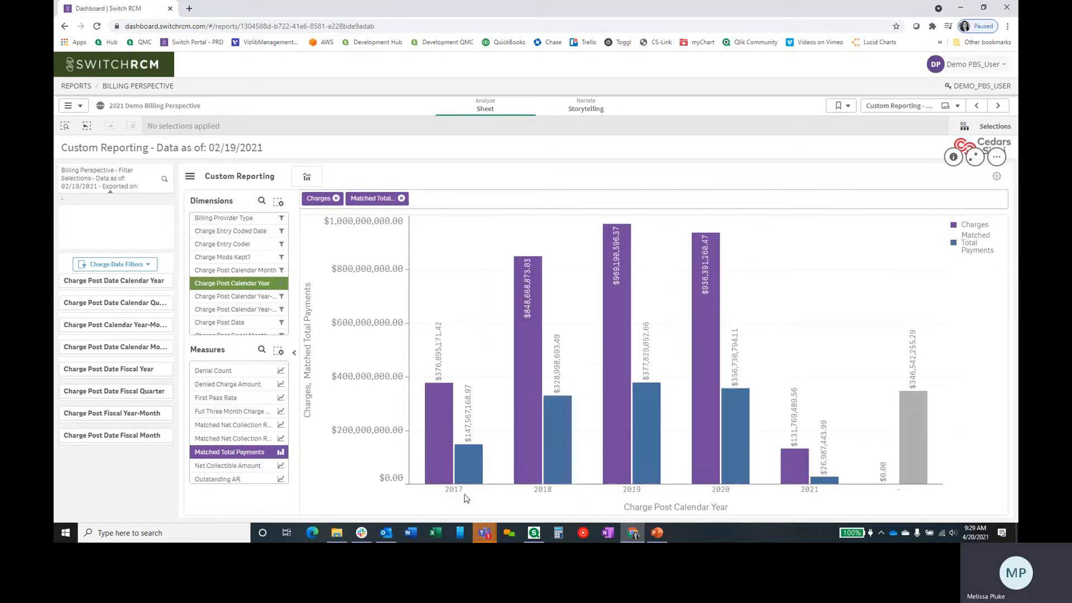